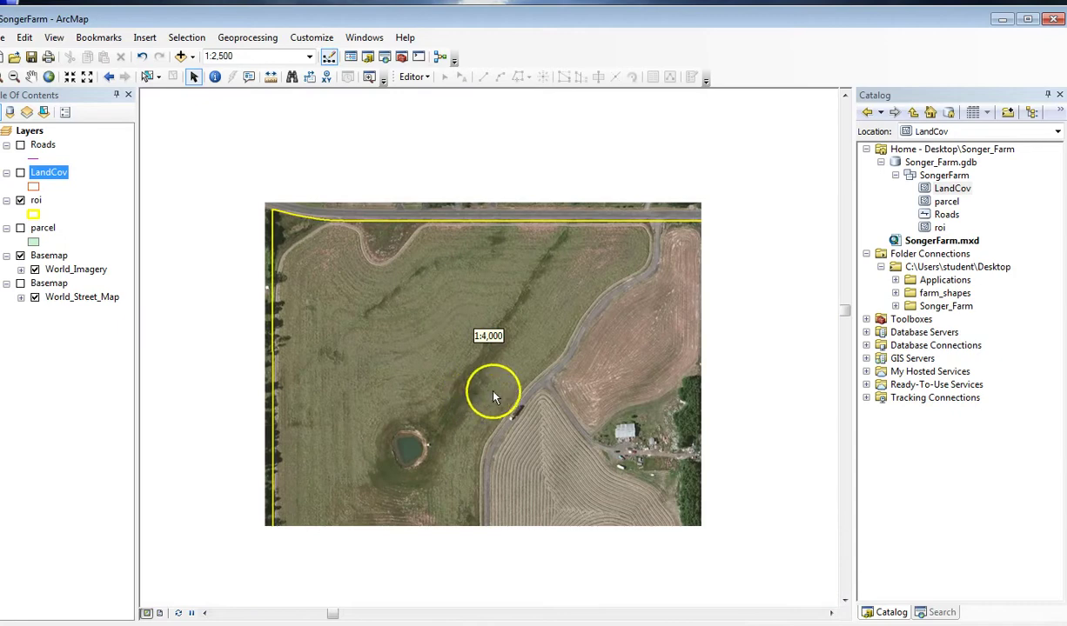
# Create a spatial bookmark named farm_scale that captures the northern part of the roi at 1:3,000 scale
pyautogui.scroll(3, 469, 350)
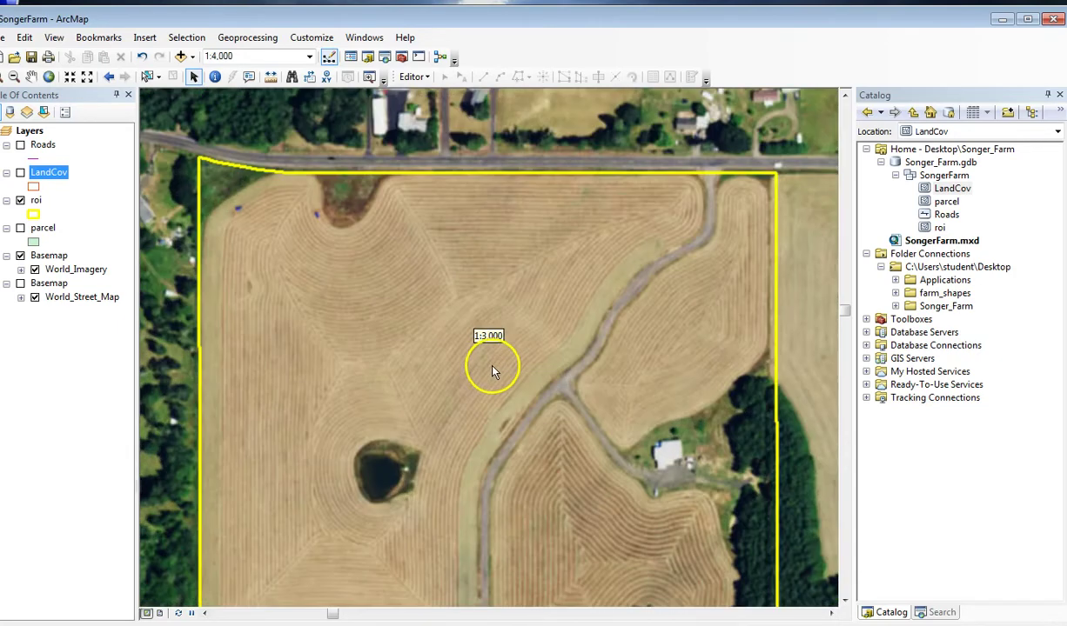
pyautogui.scroll(-1, 431, 357)
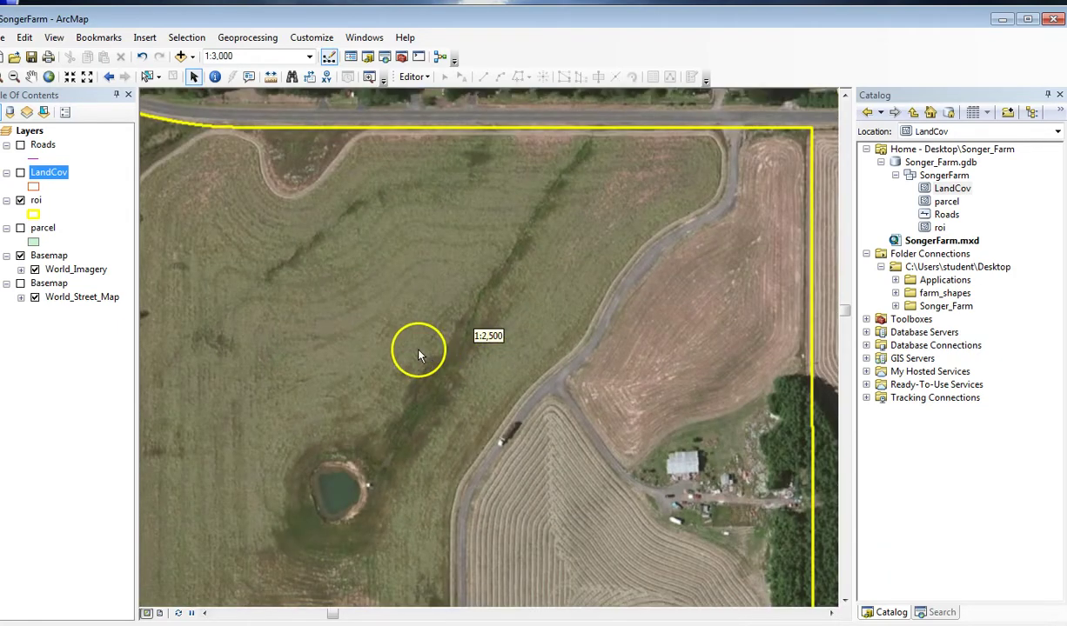
pyautogui.scroll(-2, 417, 357)
pyautogui.scroll(2, 395, 376)
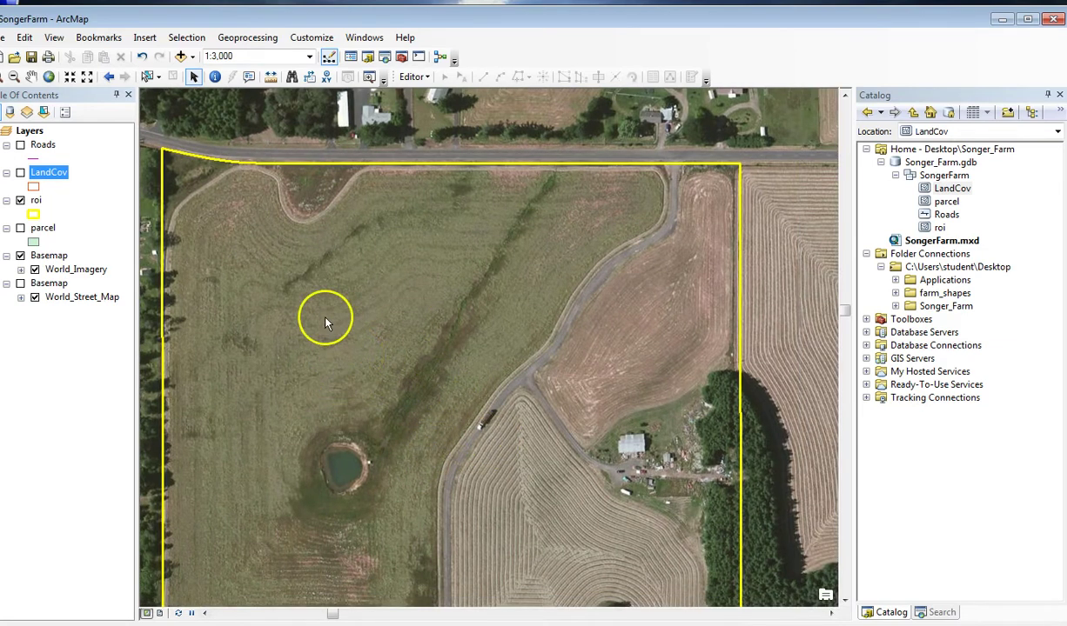
pyautogui.click(90, 38)
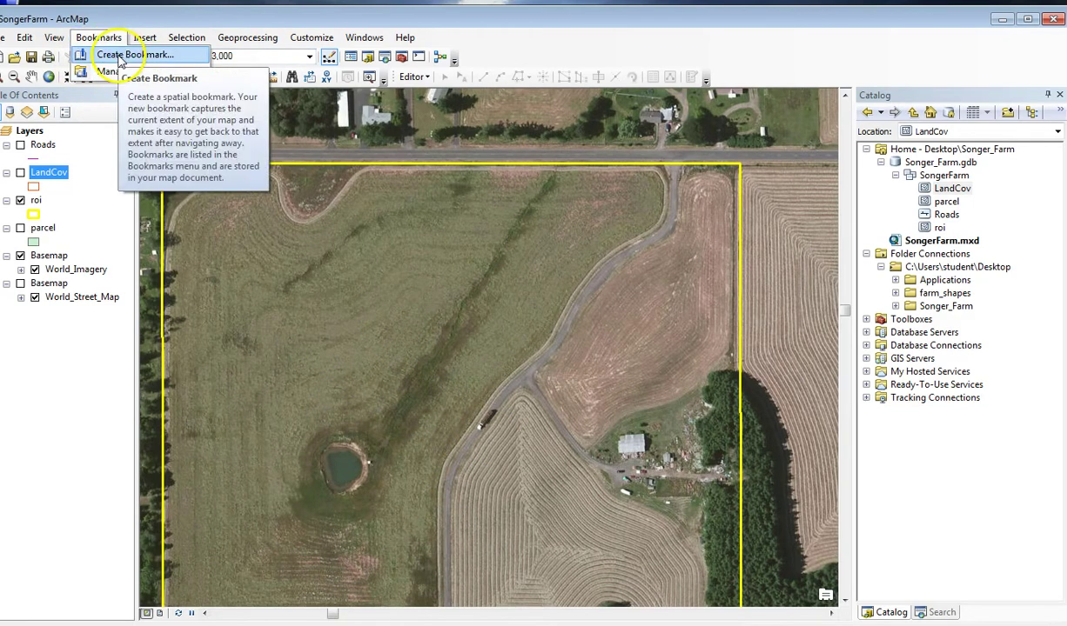
pyautogui.click(117, 54)
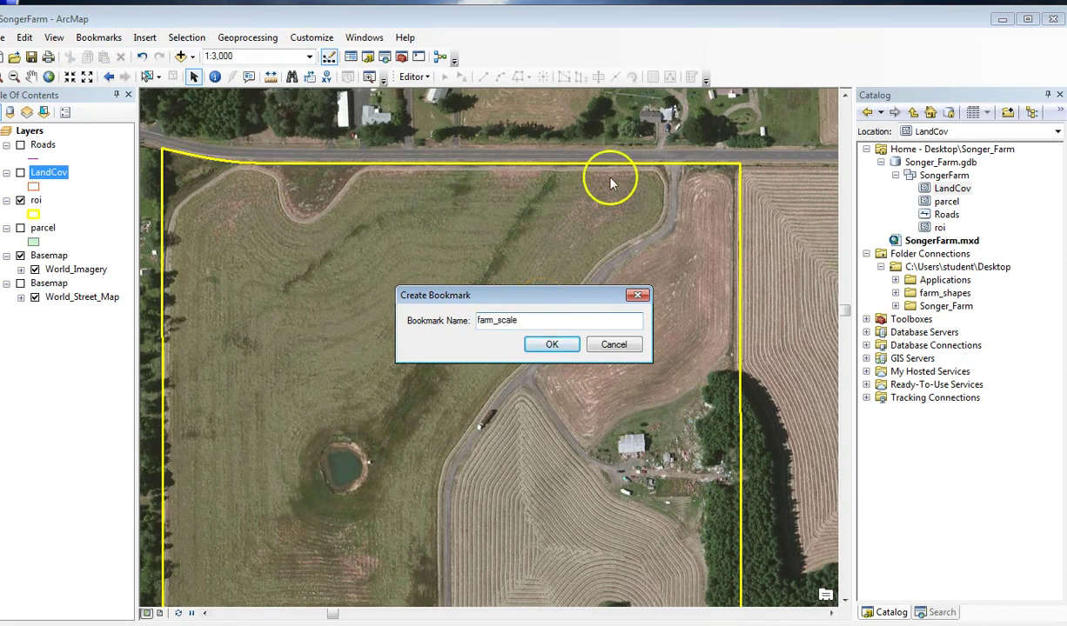
pyautogui.click(552, 346)
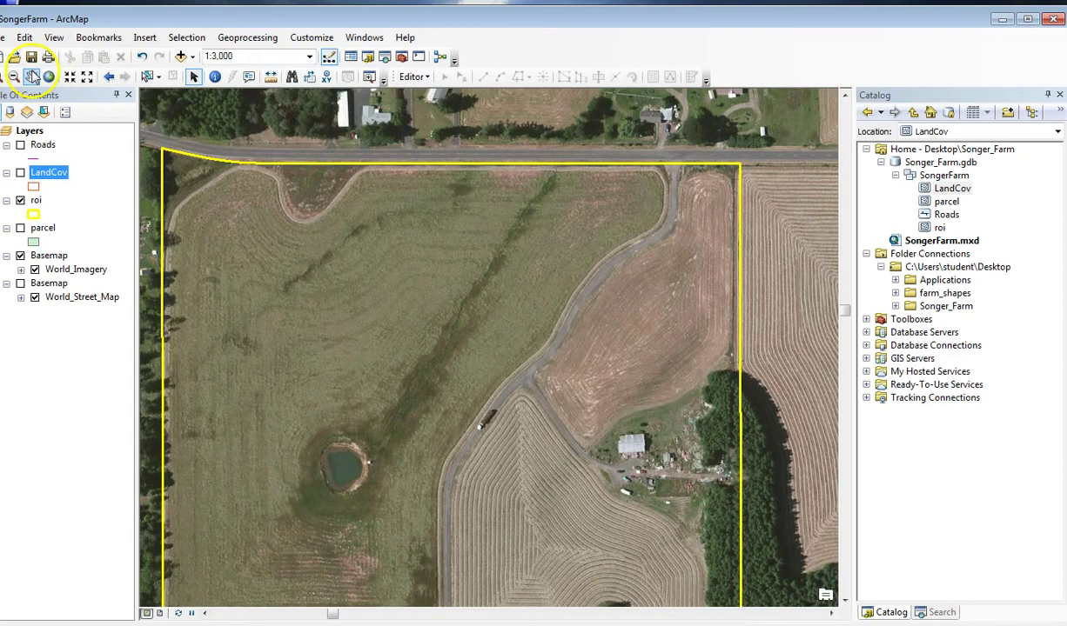
# Test the farm_scale bookmark by moving the map away to 1:12,500 and returning to the saved extent
pyautogui.moveTo(212, 164); pyautogui.dragTo(312, 327)
pyautogui.scroll(-4, 436, 352)
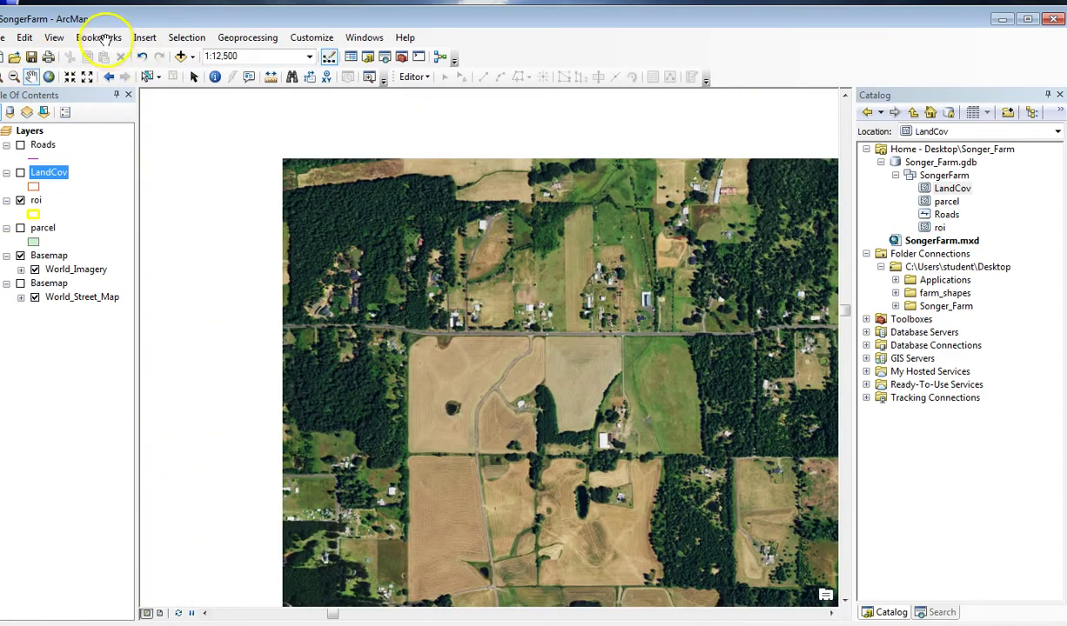
pyautogui.click(100, 38)
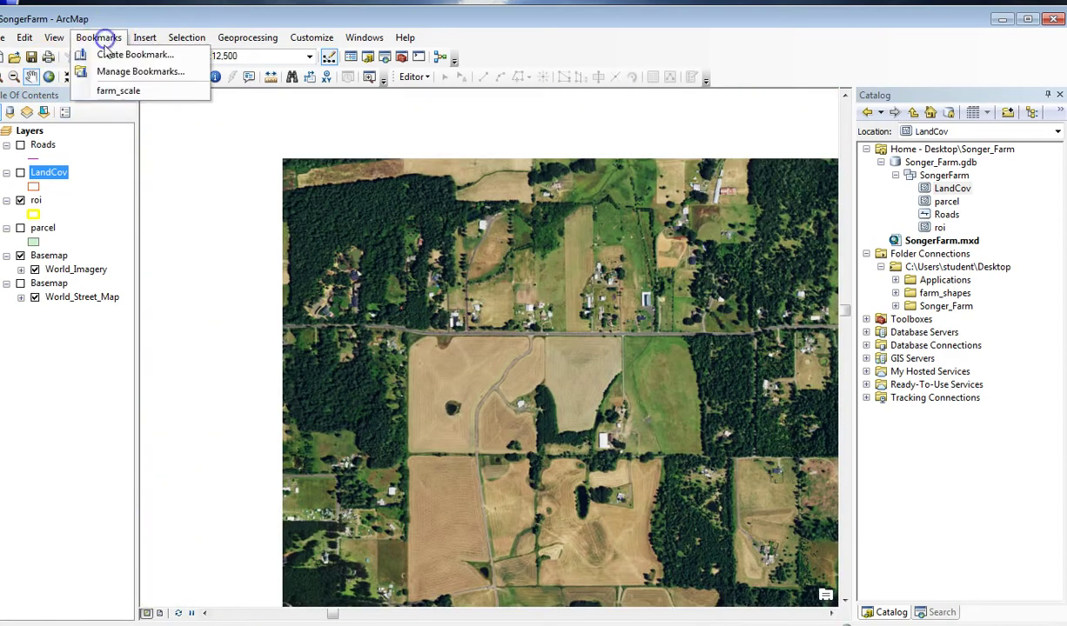
pyautogui.click(105, 91)
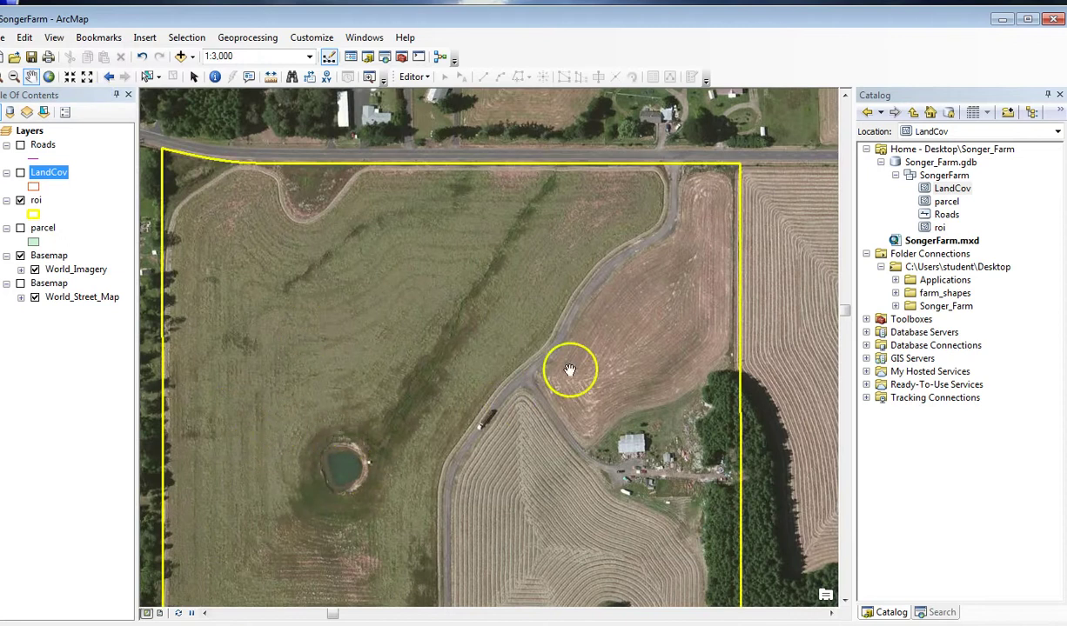
# Start an edit session on the map's layers
pyautogui.click(413, 76)
pyautogui.click(405, 78)
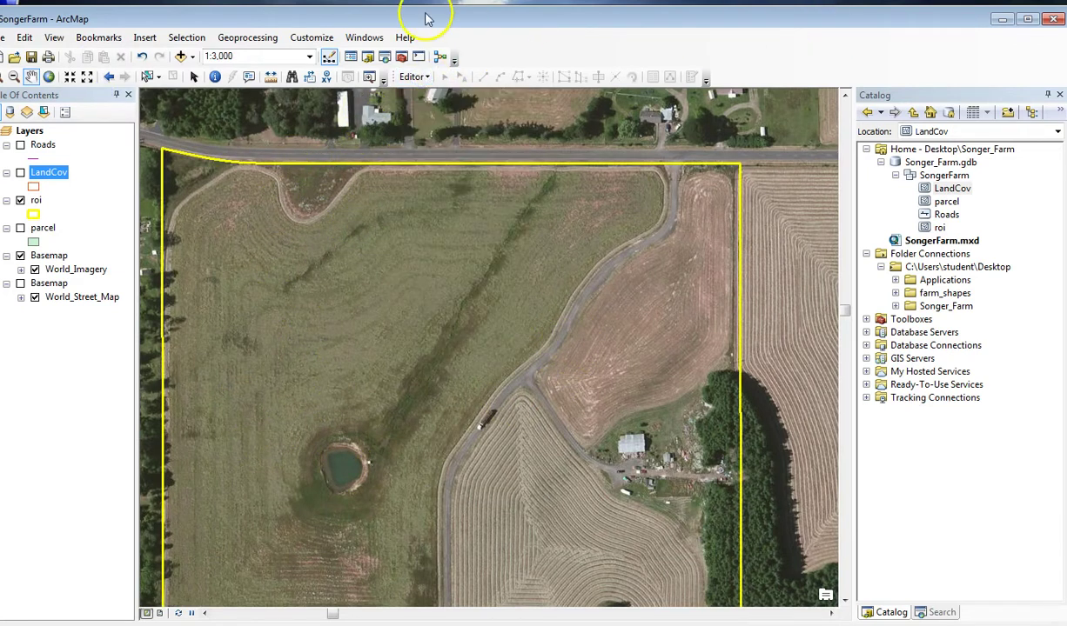
pyautogui.click(329, 57)
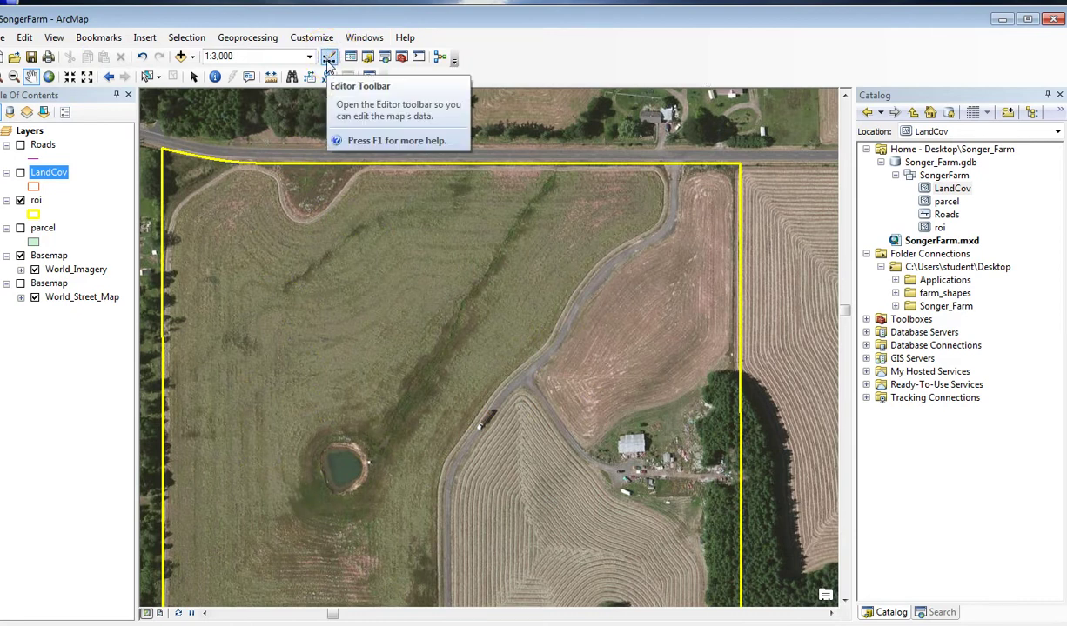
pyautogui.click(328, 59)
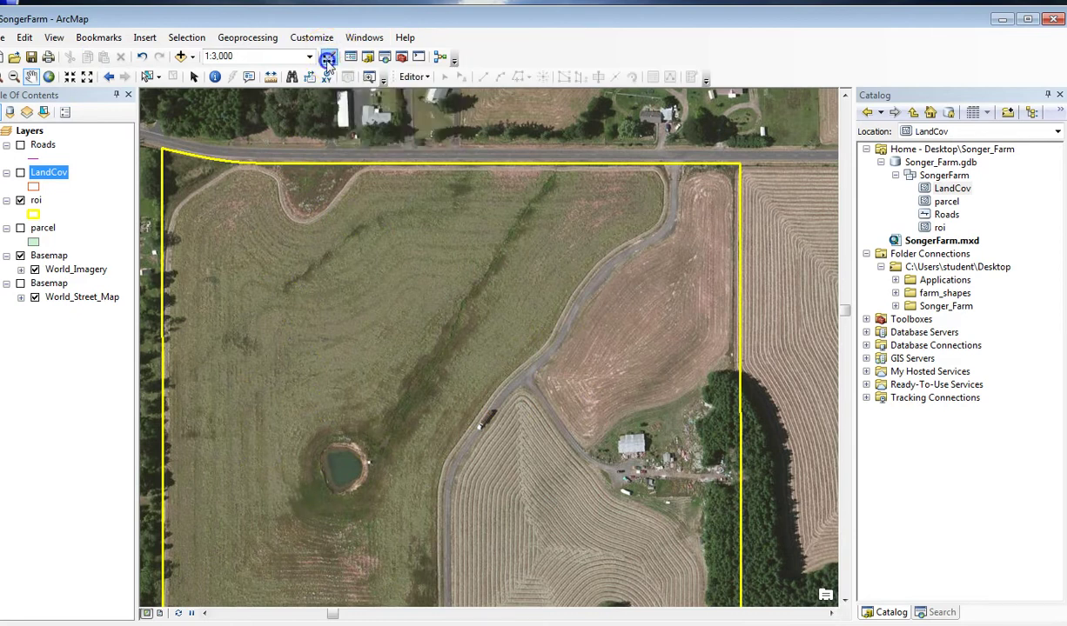
pyautogui.click(426, 78)
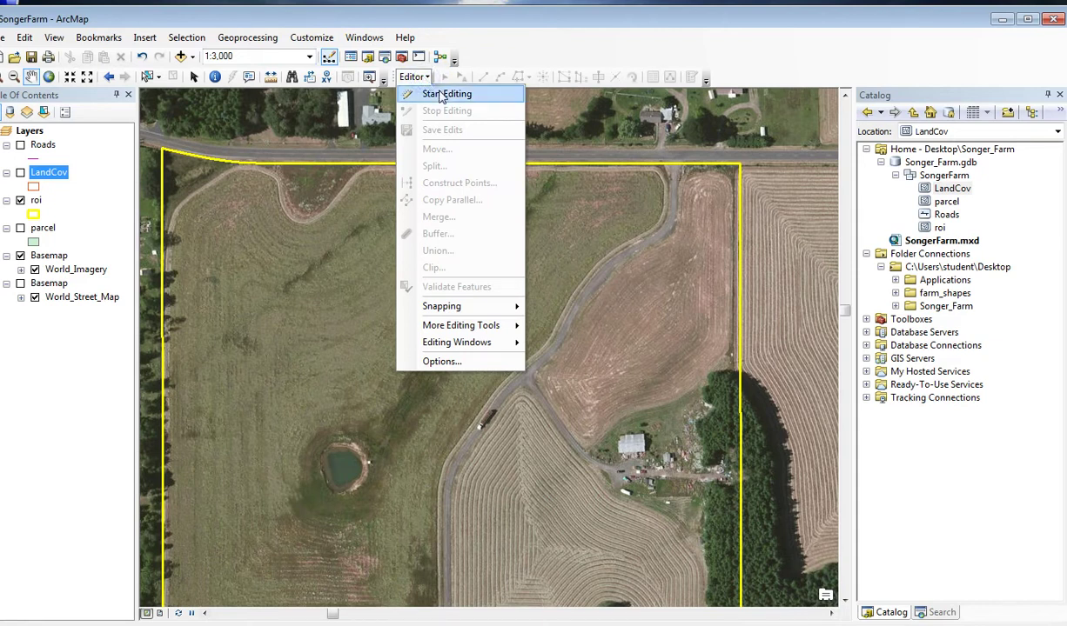
pyautogui.click(439, 92)
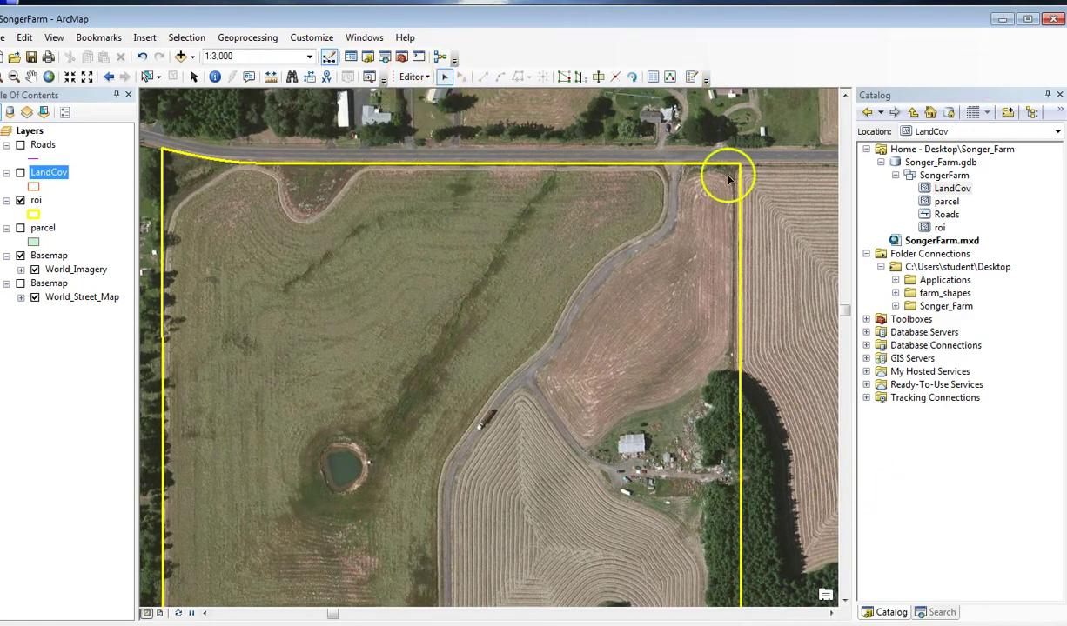
# Display the Create Features window and close the Search and Catalog windows to free map space
pyautogui.click(936, 613)
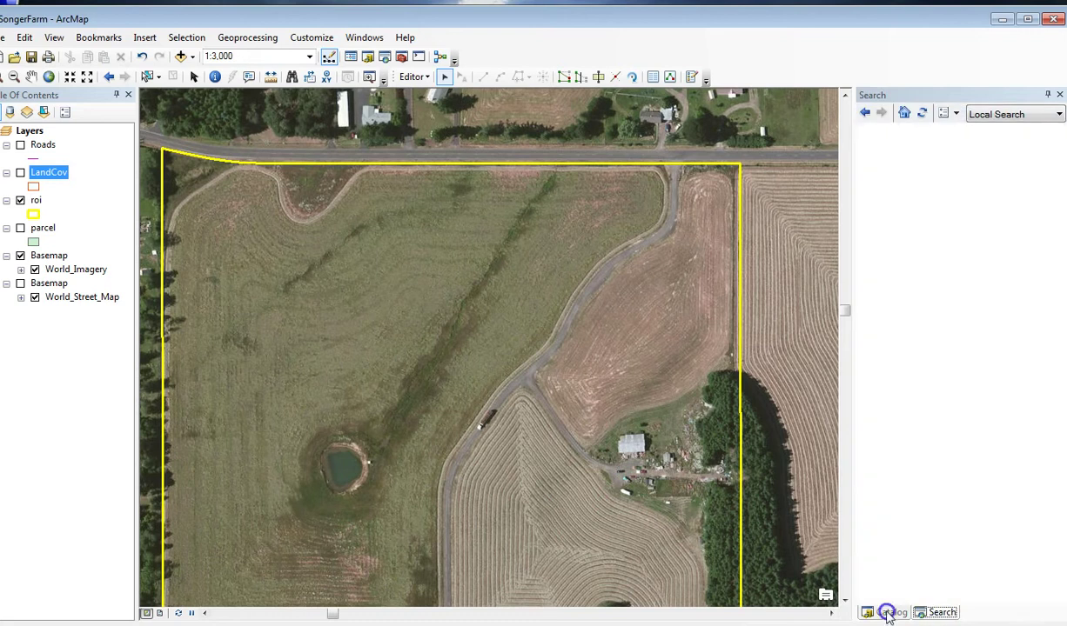
pyautogui.click(414, 77)
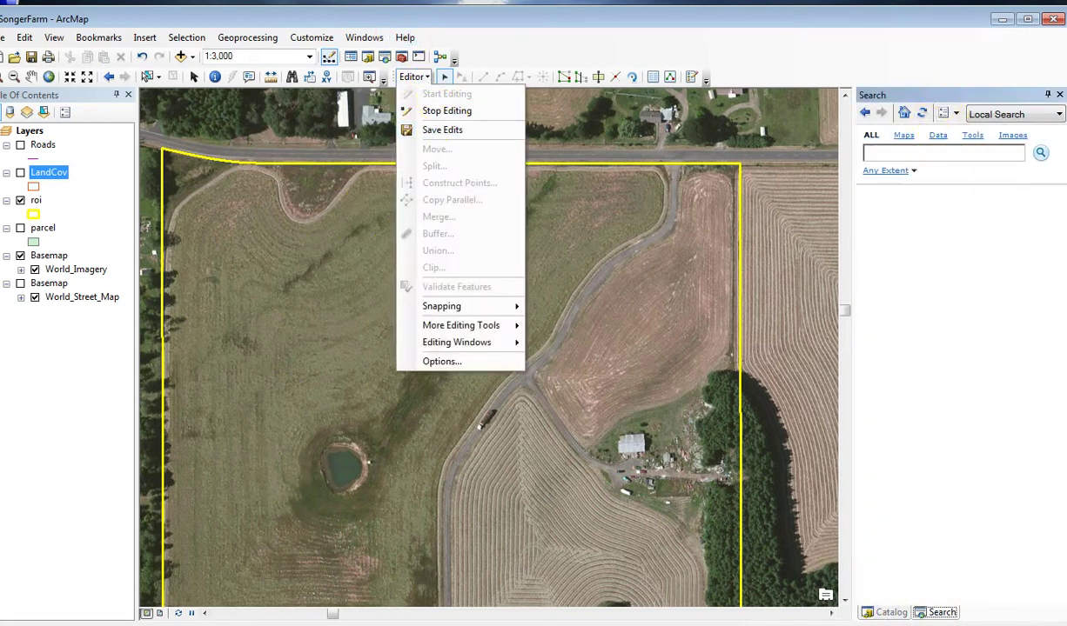
pyautogui.click(680, 35)
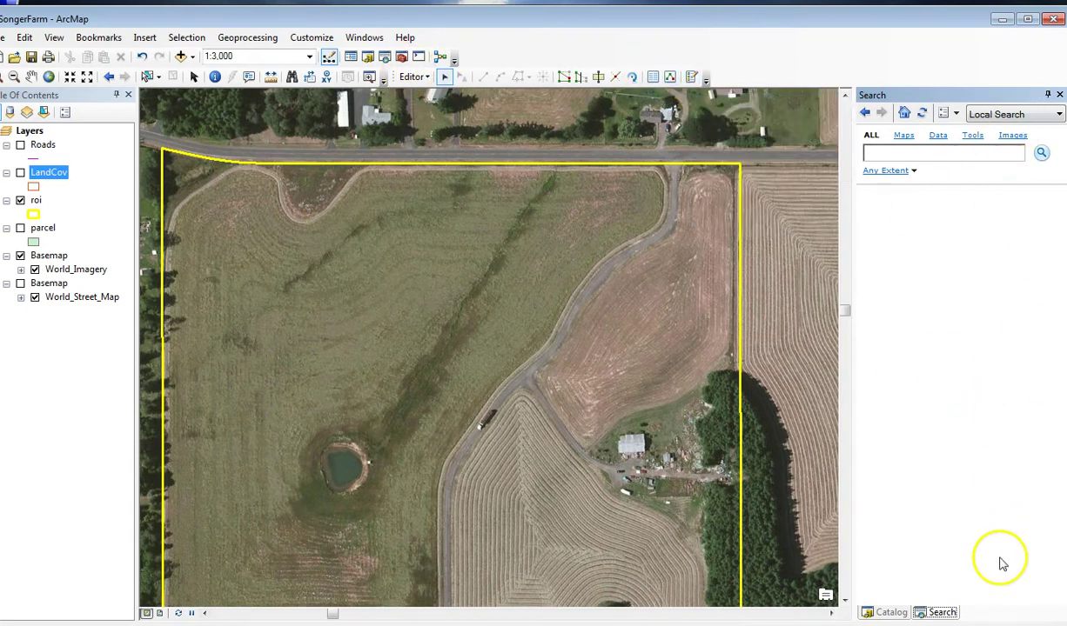
pyautogui.click(693, 77)
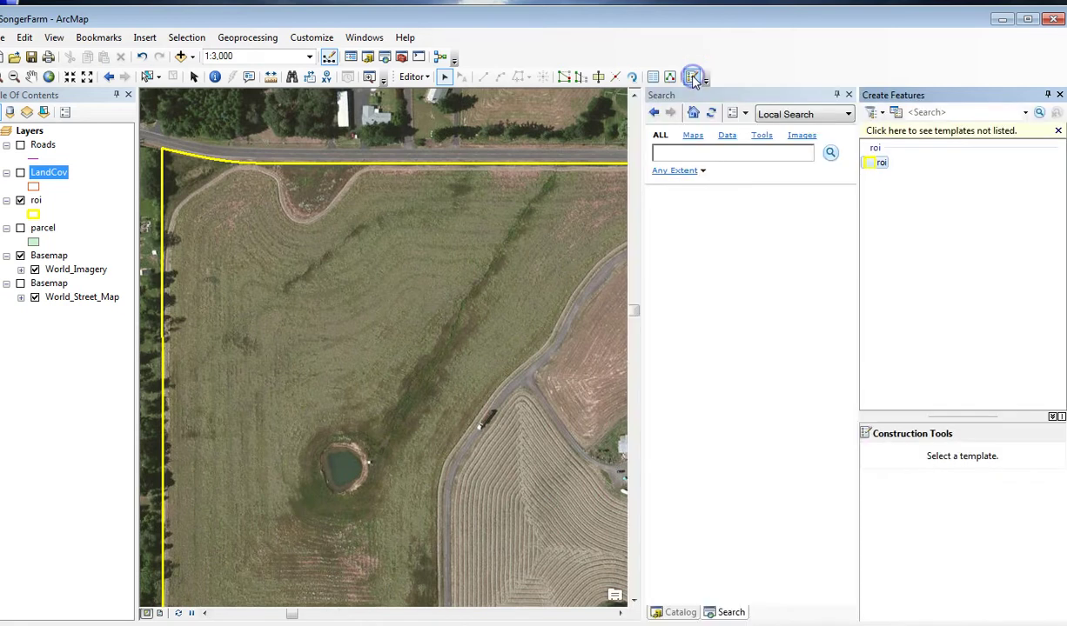
pyautogui.click(848, 94)
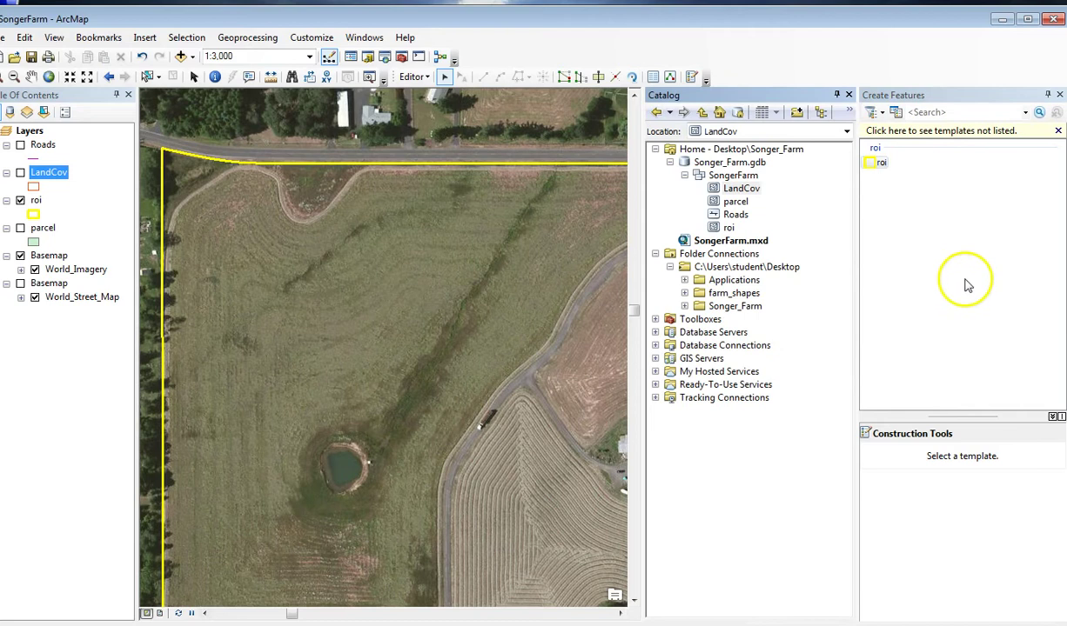
pyautogui.click(848, 94)
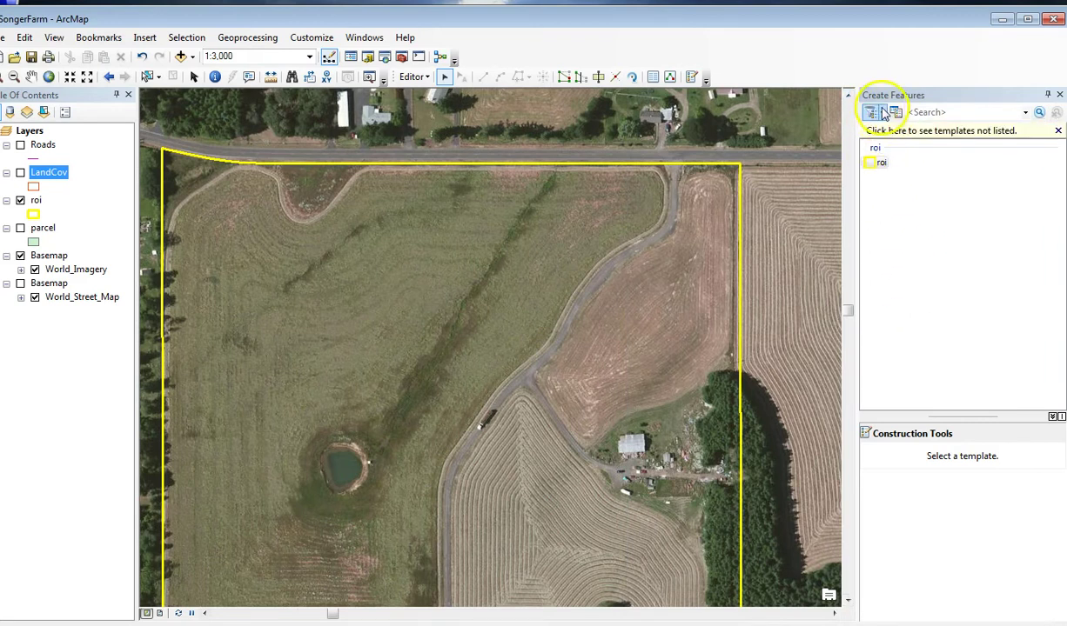
# Make the LandCov layer visible and select its feature template for polygon construction
pyautogui.click(873, 170)
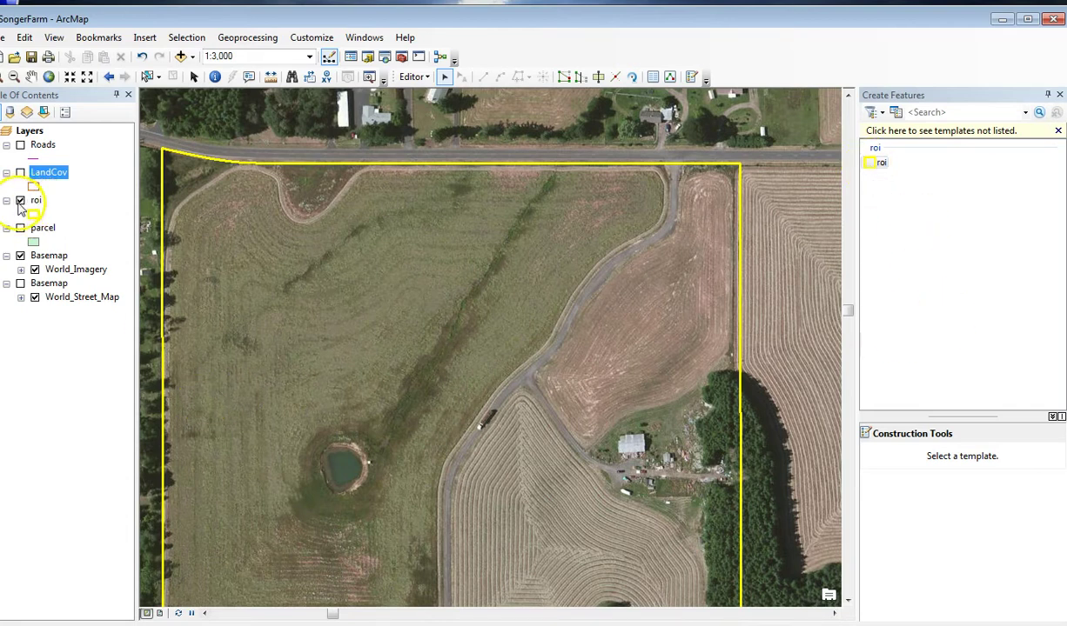
pyautogui.click(21, 174)
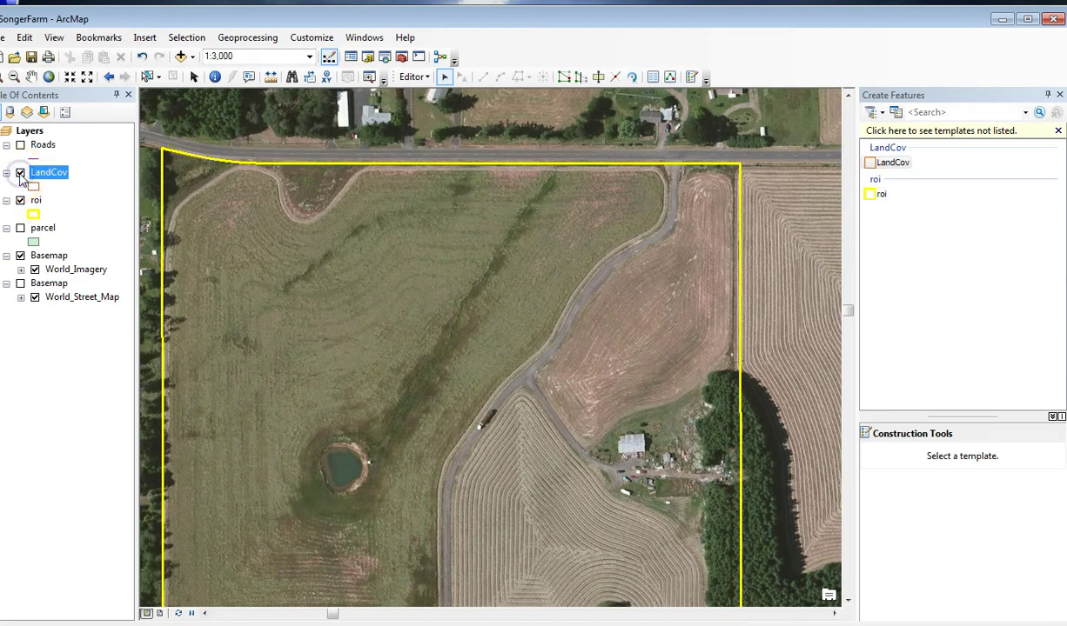
pyautogui.click(895, 164)
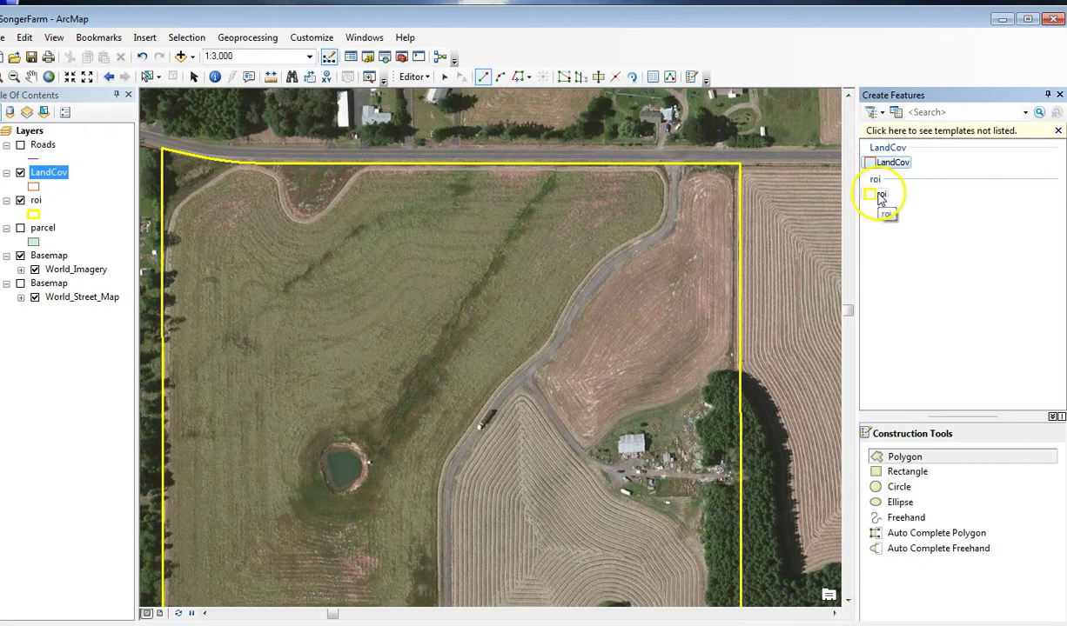
pyautogui.click(888, 167)
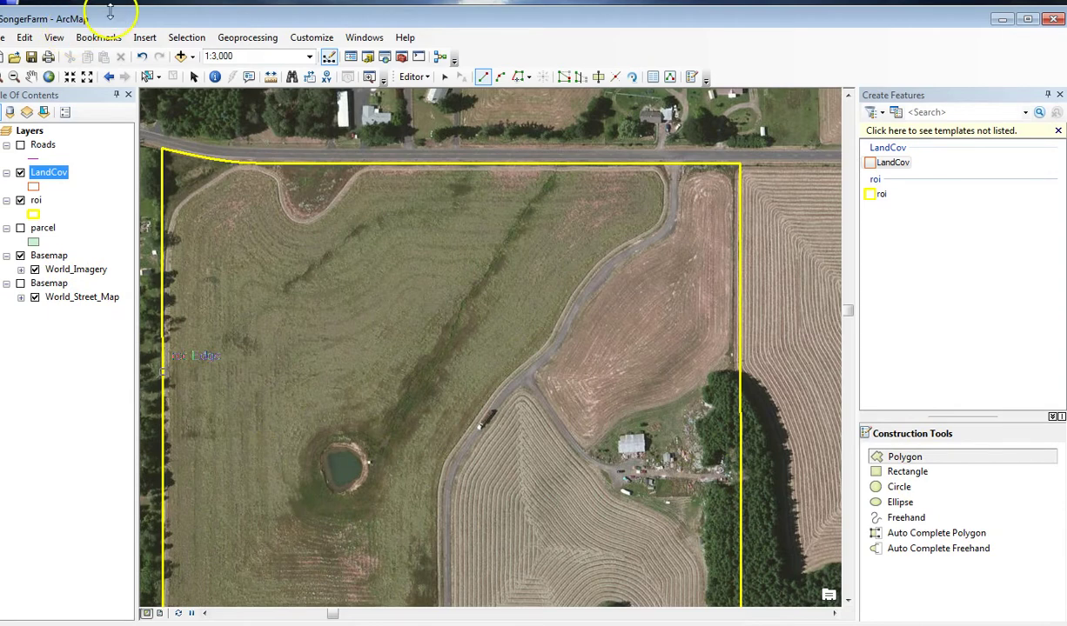
# Open the Snapping toolbar to check which snapping types are enabled, and close it
pyautogui.moveTo(133, 17); pyautogui.dragTo(187, 18)
pyautogui.click(50, 77)
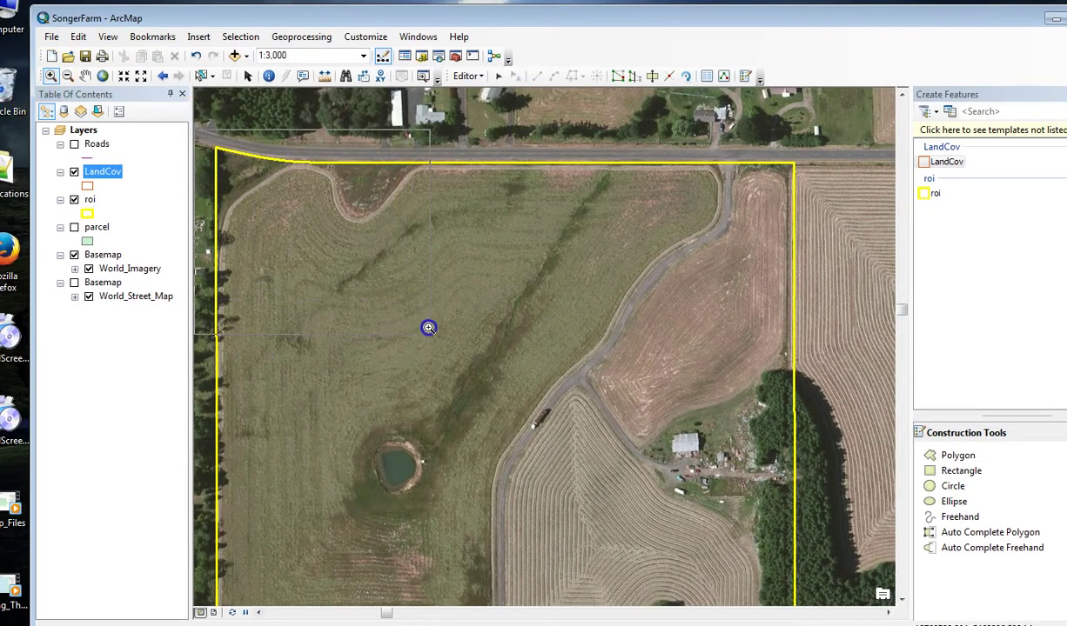
pyautogui.click(431, 347)
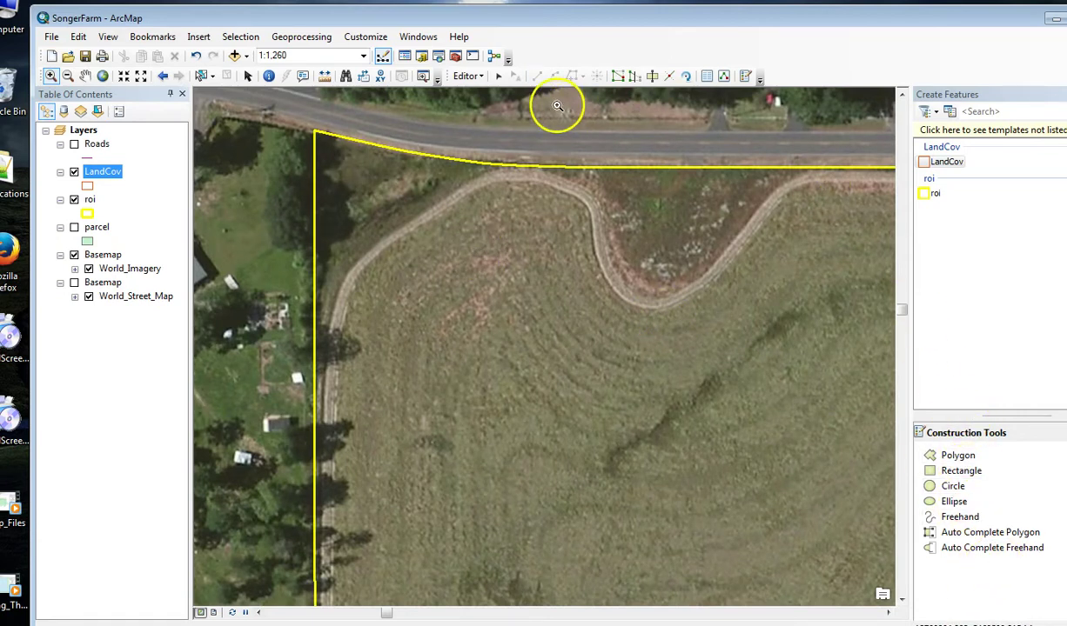
pyautogui.click(475, 78)
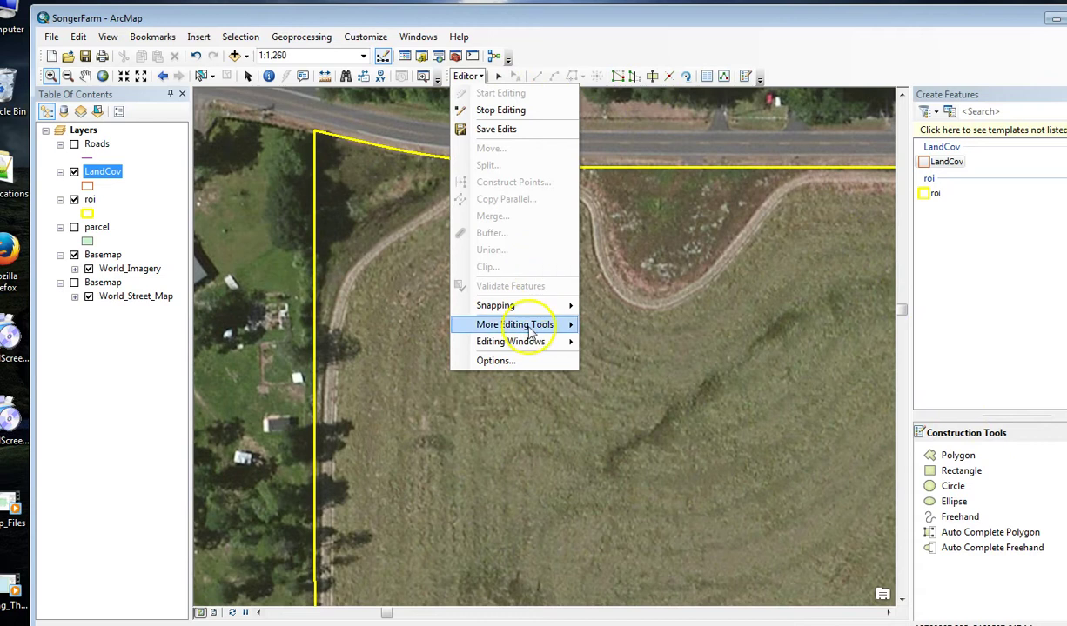
pyautogui.moveTo(501, 305)
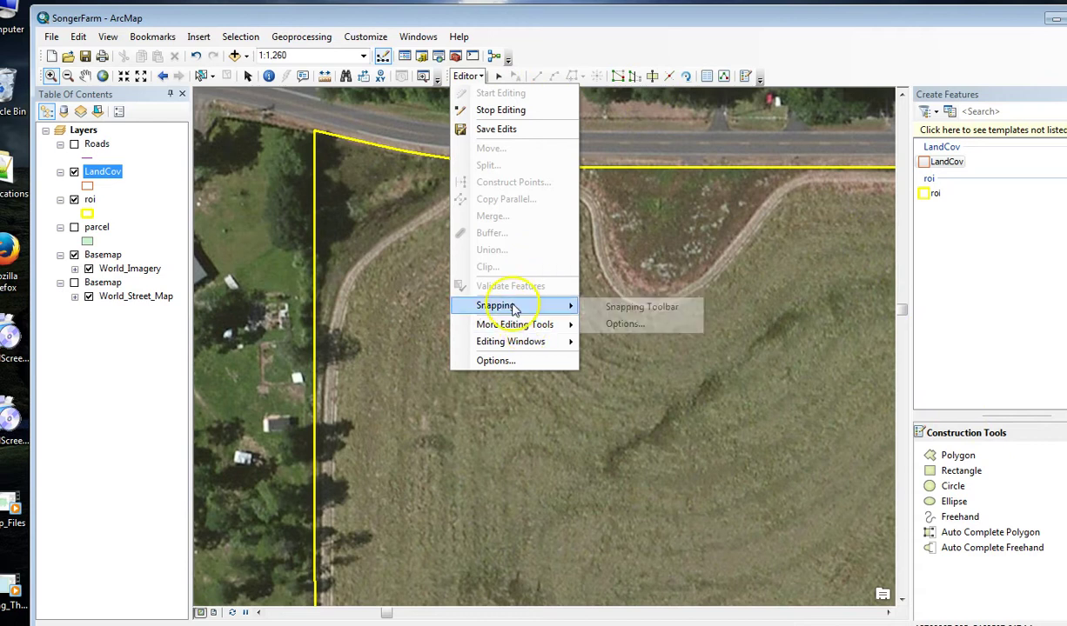
pyautogui.click(647, 312)
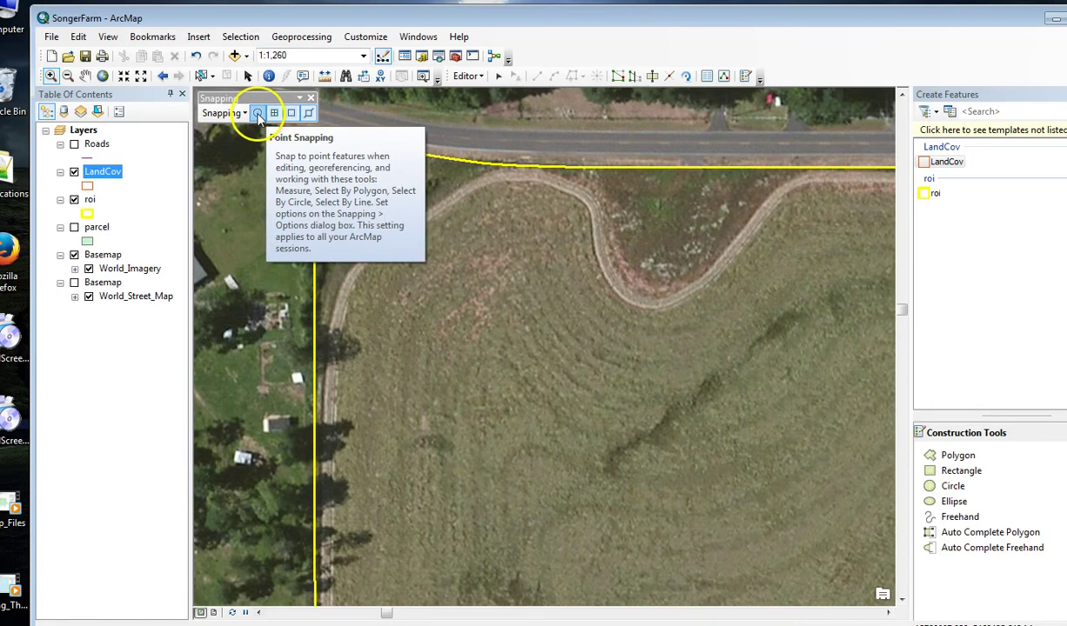
pyautogui.click(310, 98)
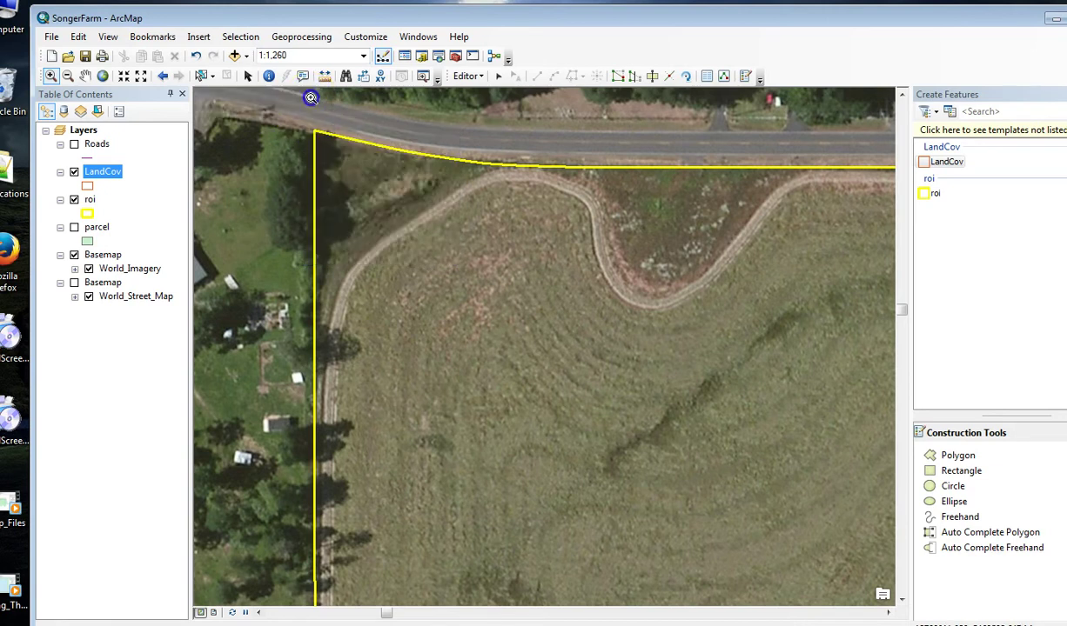
# Start a LandCov polygon at the roi's northwest corner and run its first edge down the west boundary
pyautogui.click(958, 456)
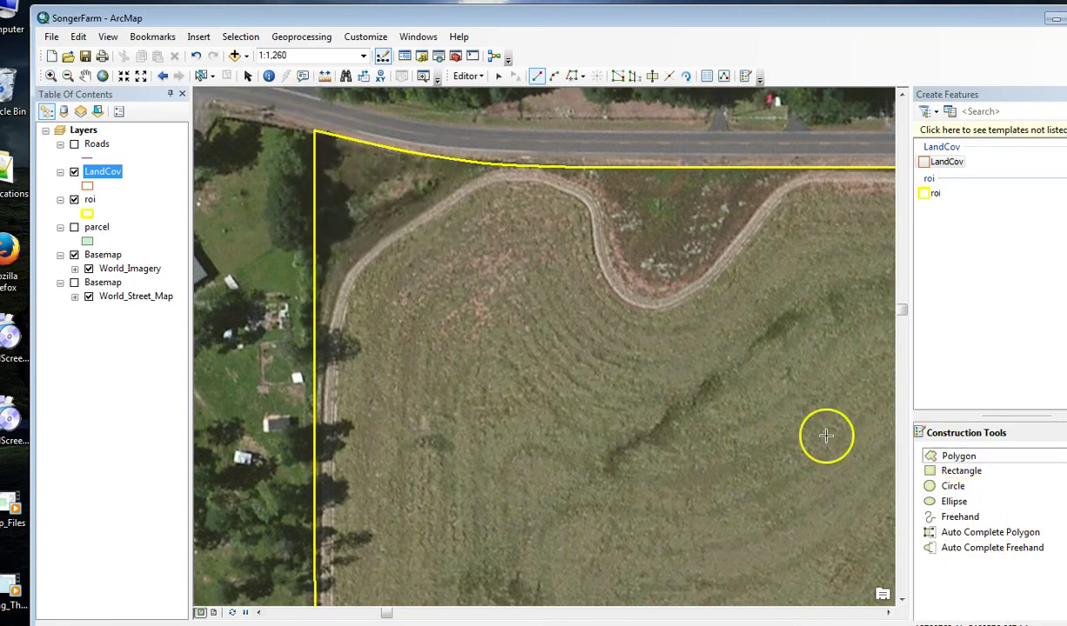
pyautogui.click(315, 143)
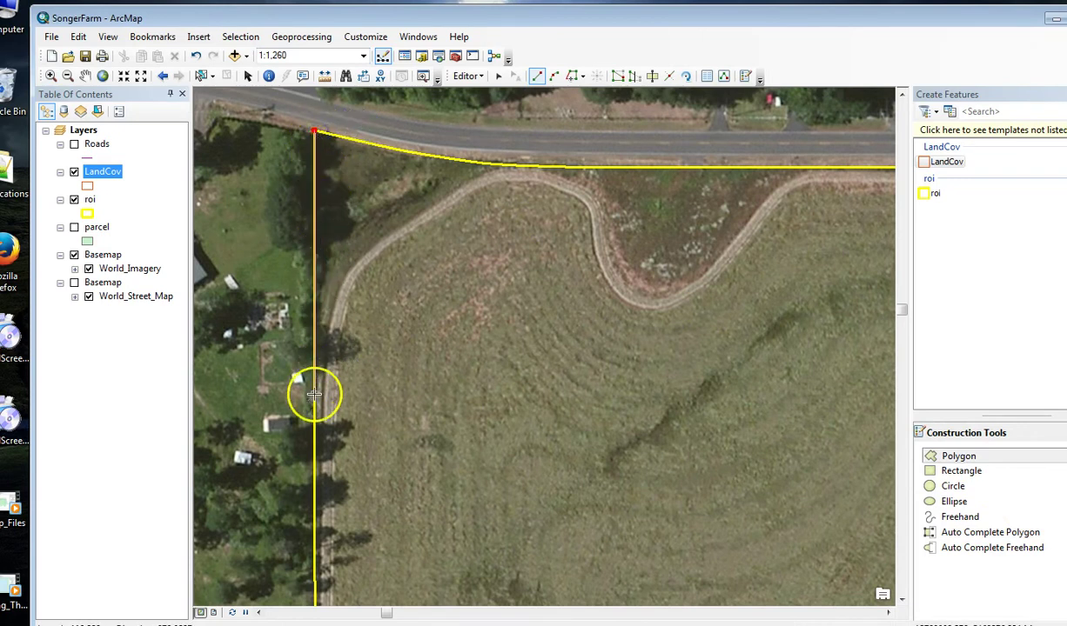
pyautogui.click(316, 504)
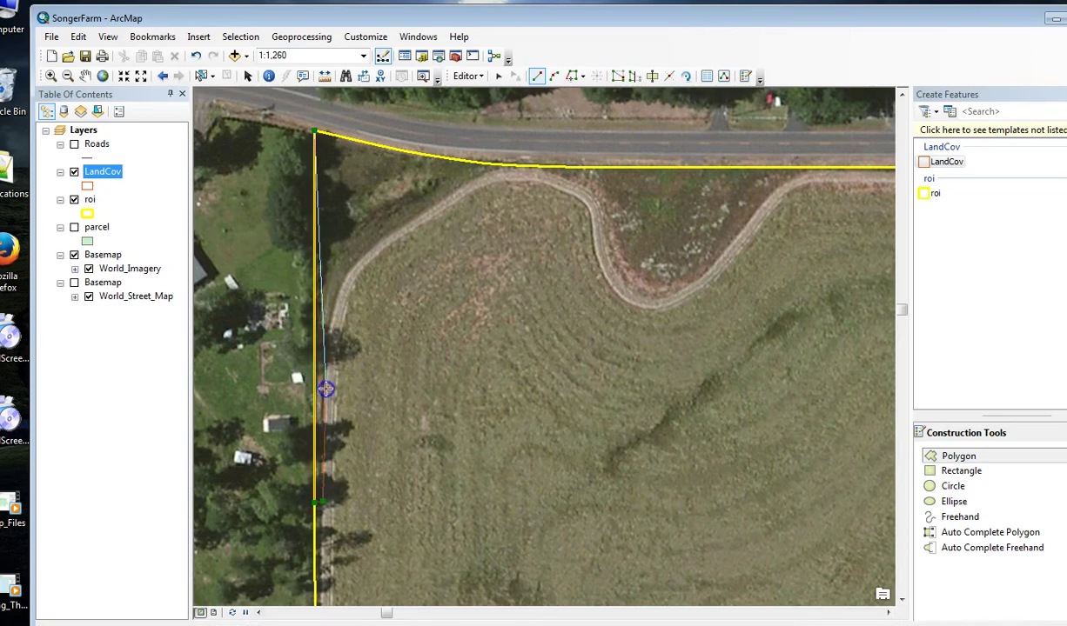
# Trace the polygon northward along the outer edge of the dirt track, up to the start of its northeast curve
pyautogui.scroll(-2, 323, 357)
pyautogui.scroll(4, 327, 357)
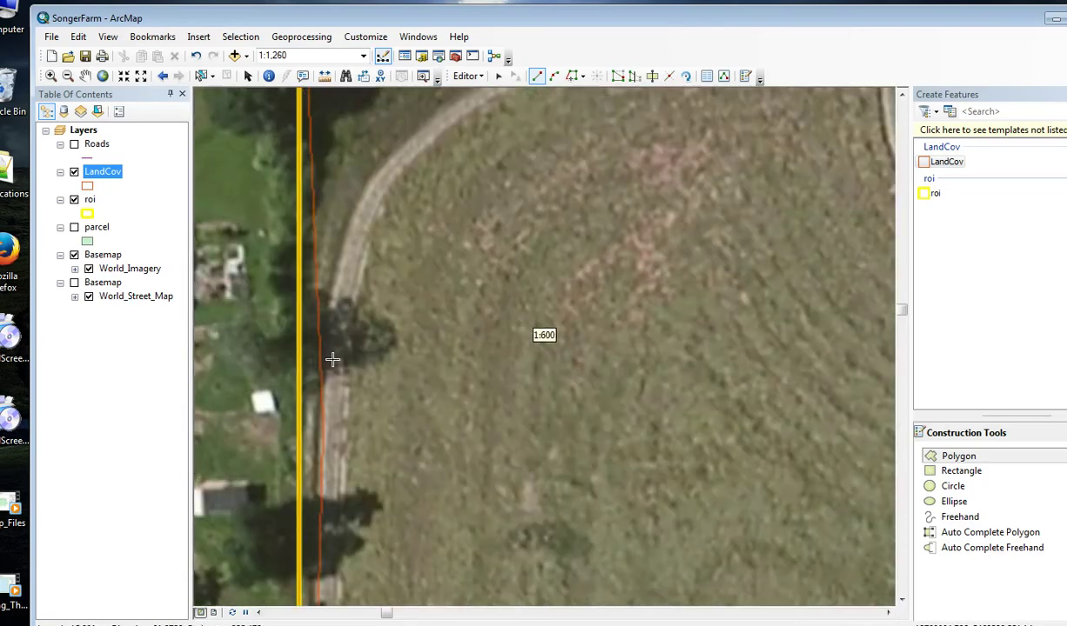
pyautogui.click(326, 346)
pyautogui.click(331, 288)
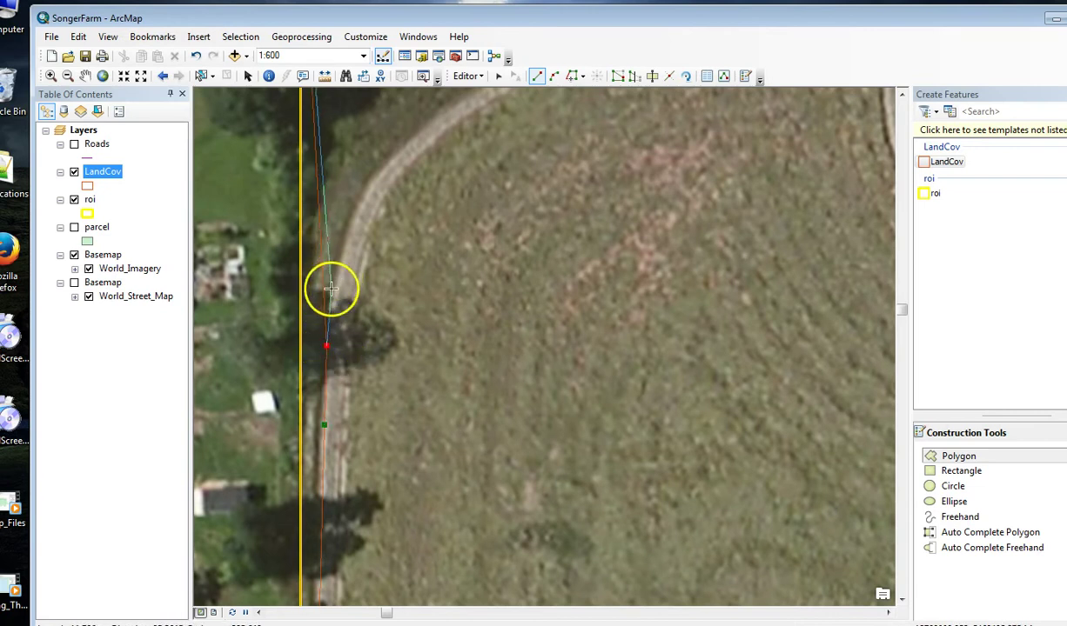
pyautogui.click(343, 237)
pyautogui.click(359, 189)
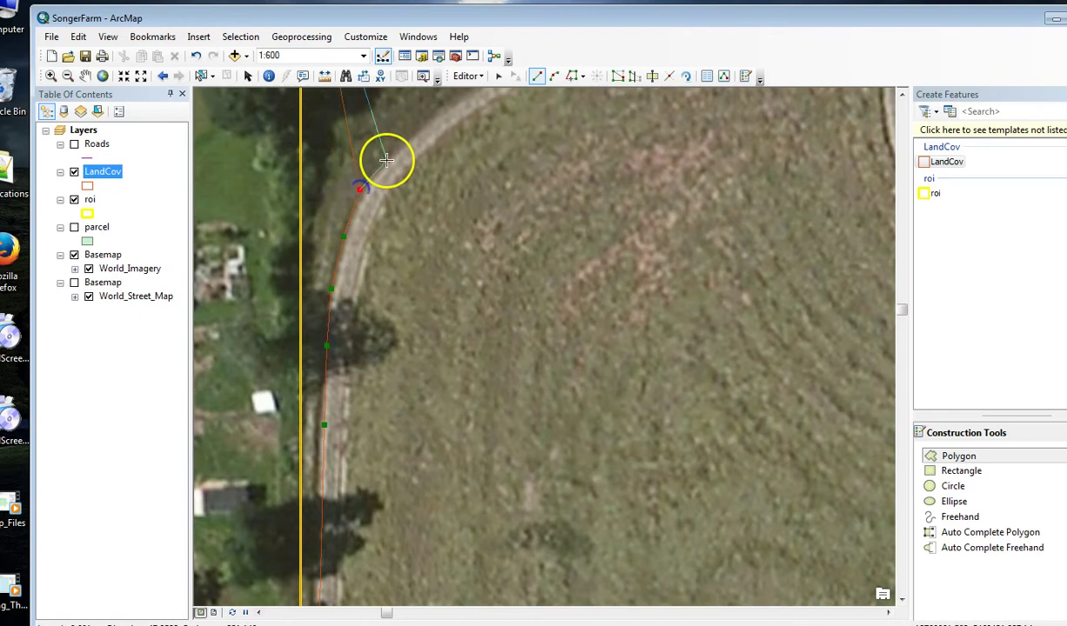
pyautogui.click(385, 162)
# Continue the polygon along the track's outer edge northeast toward the paved road
pyautogui.scroll(2, 434, 165)
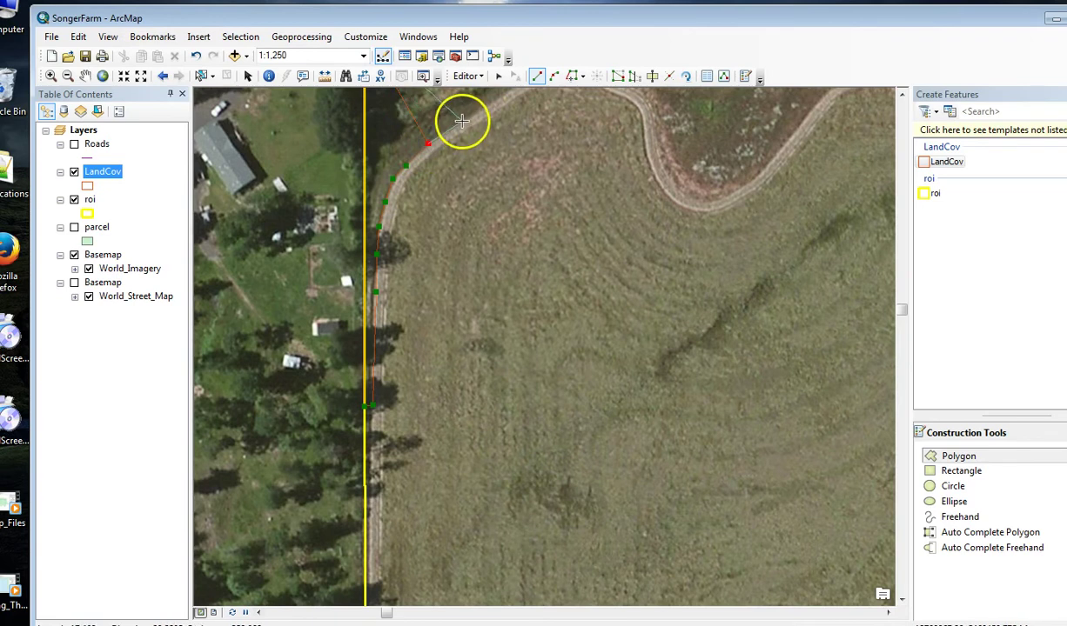
pyautogui.click(85, 76)
pyautogui.moveTo(529, 133); pyautogui.dragTo(367, 304)
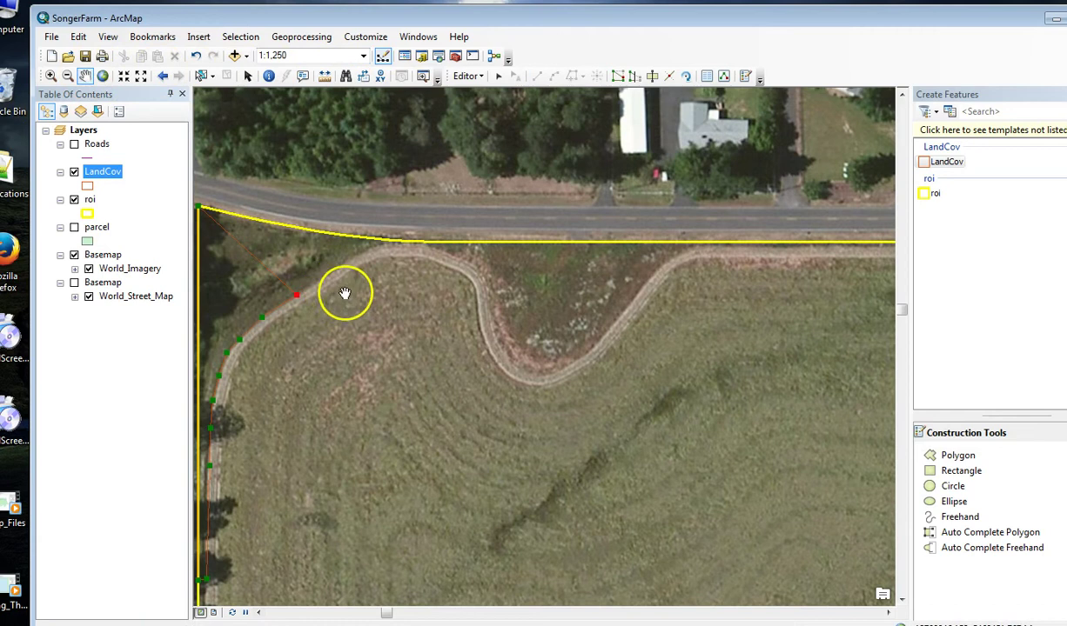
pyautogui.click(956, 456)
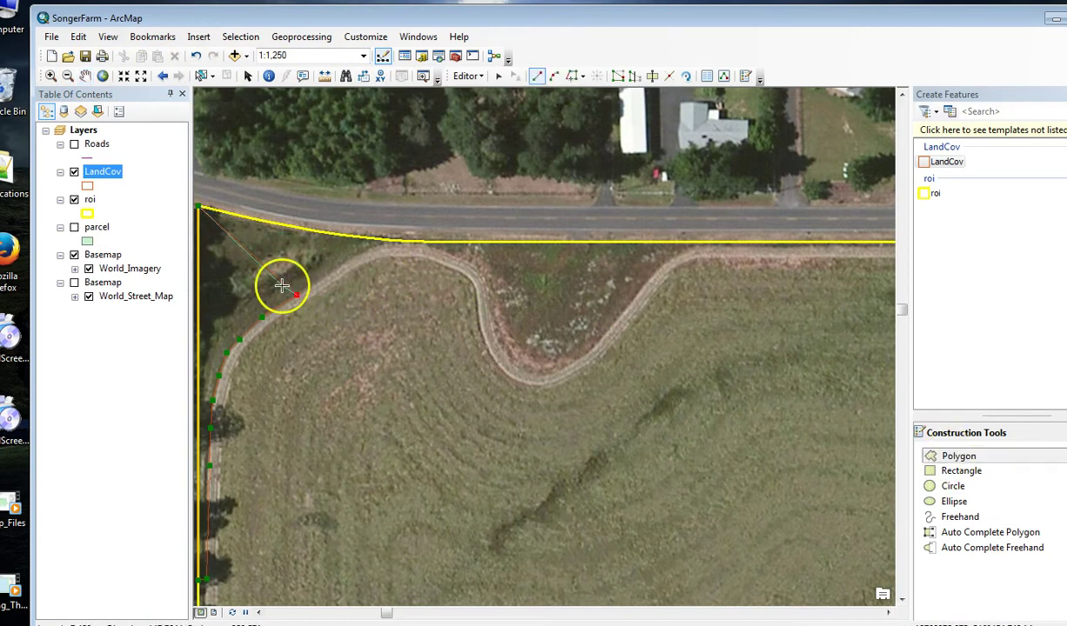
pyautogui.click(320, 280)
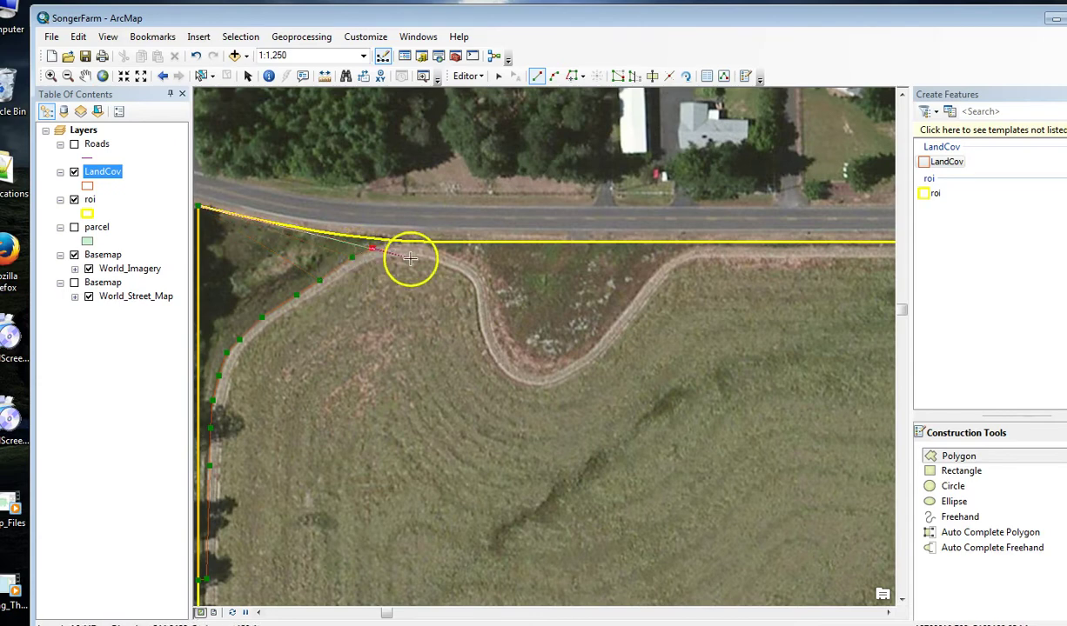
# Add closely spaced polygon vertices along the track's outer edge over the crest nearest the road
pyautogui.scroll(2, 407, 252)
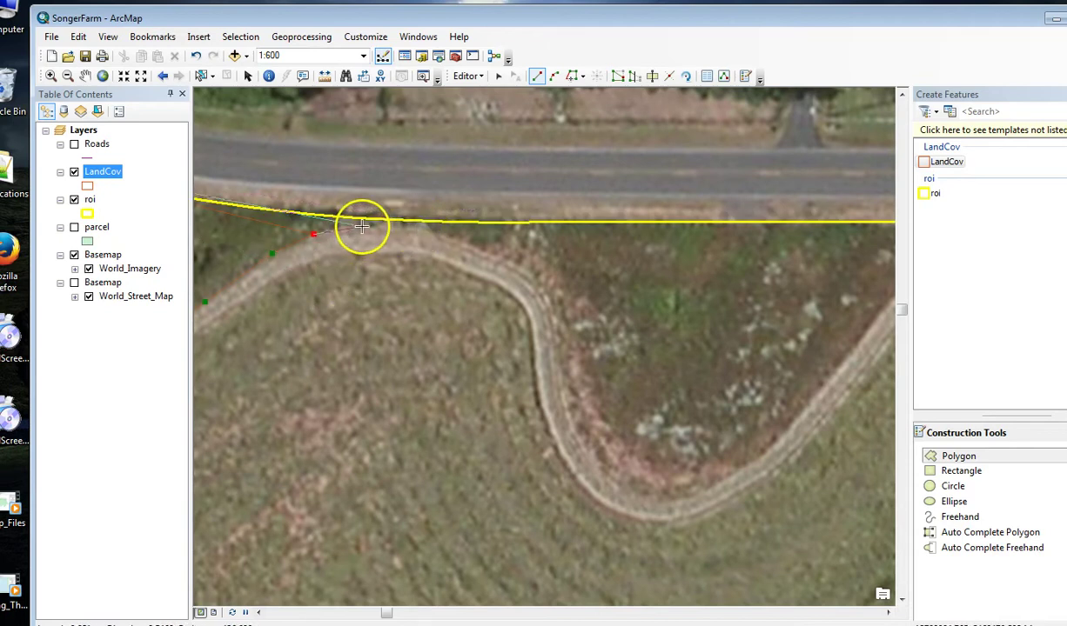
pyautogui.scroll(1, 383, 248)
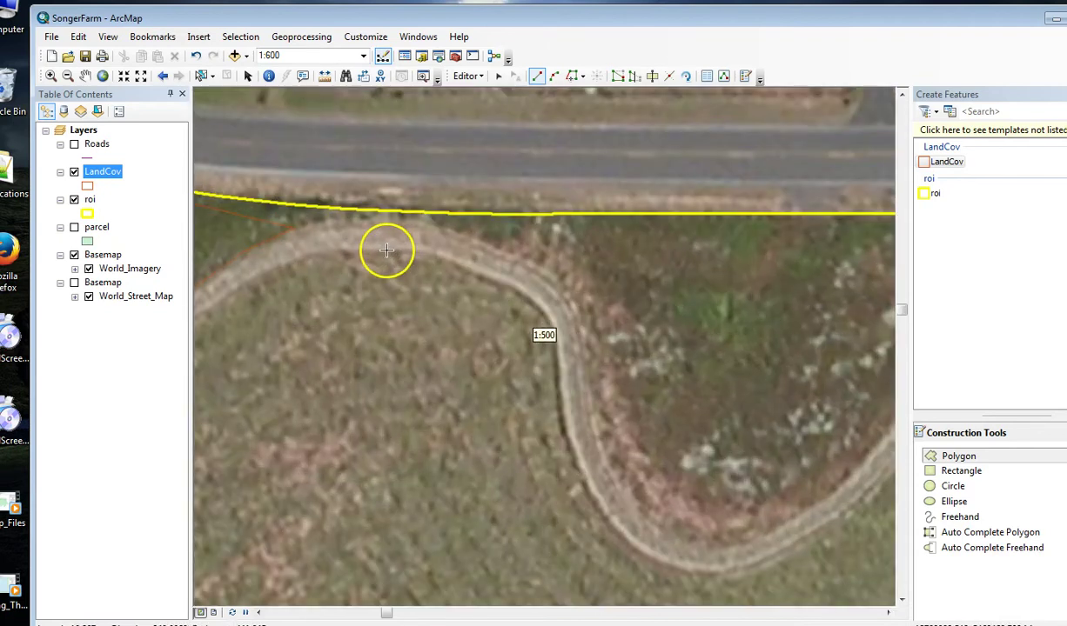
pyautogui.scroll(3, 386, 252)
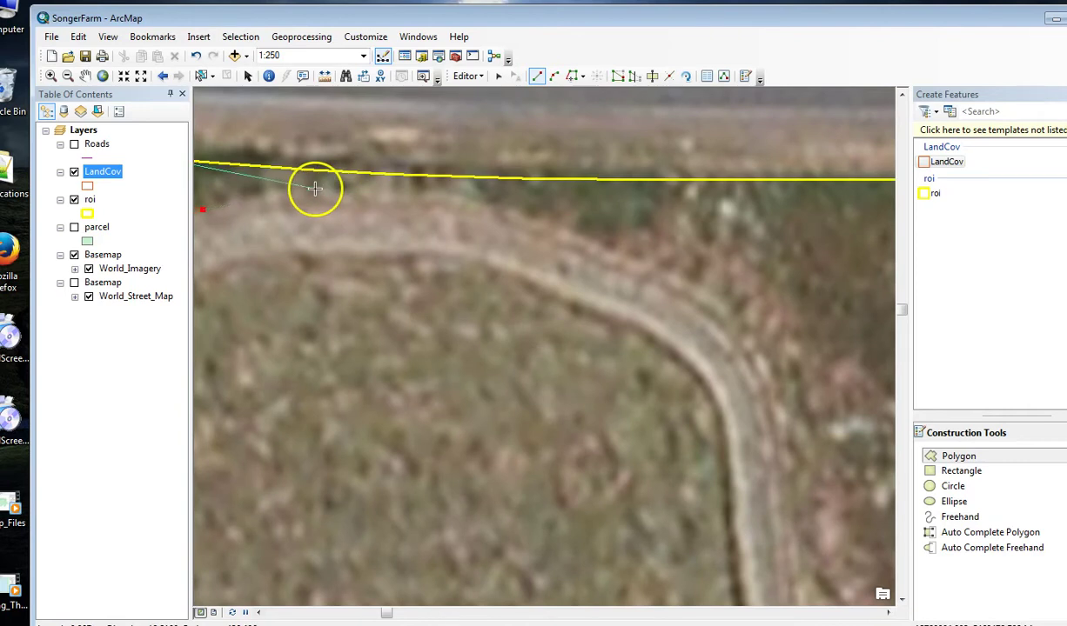
pyautogui.click(287, 190)
pyautogui.click(354, 185)
pyautogui.click(432, 189)
pyautogui.click(506, 208)
# Trace the polygon down the west side of the track's U-shaped bend, following the edge of the brushy area
pyautogui.click(607, 244)
pyautogui.click(710, 296)
pyautogui.click(755, 350)
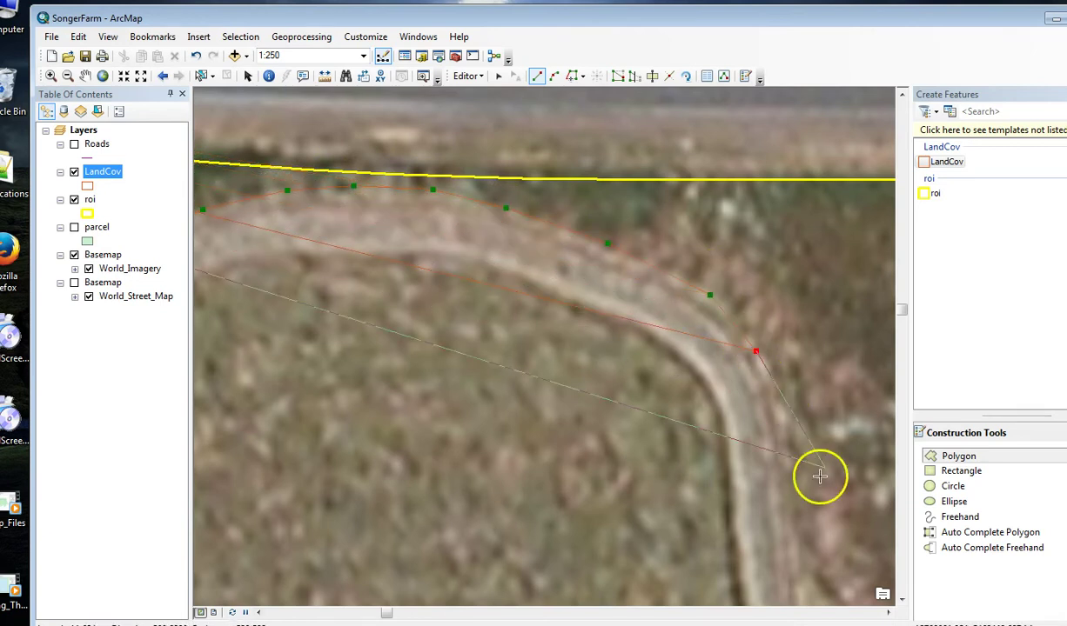
pyautogui.click(781, 414)
pyautogui.click(788, 498)
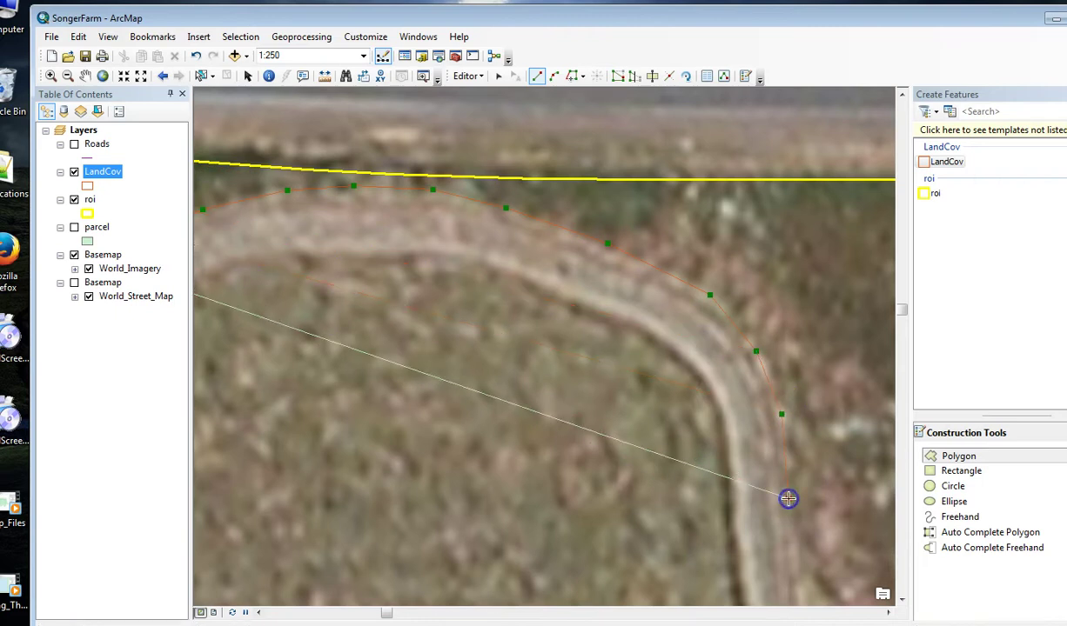
pyautogui.scroll(4, 788, 498)
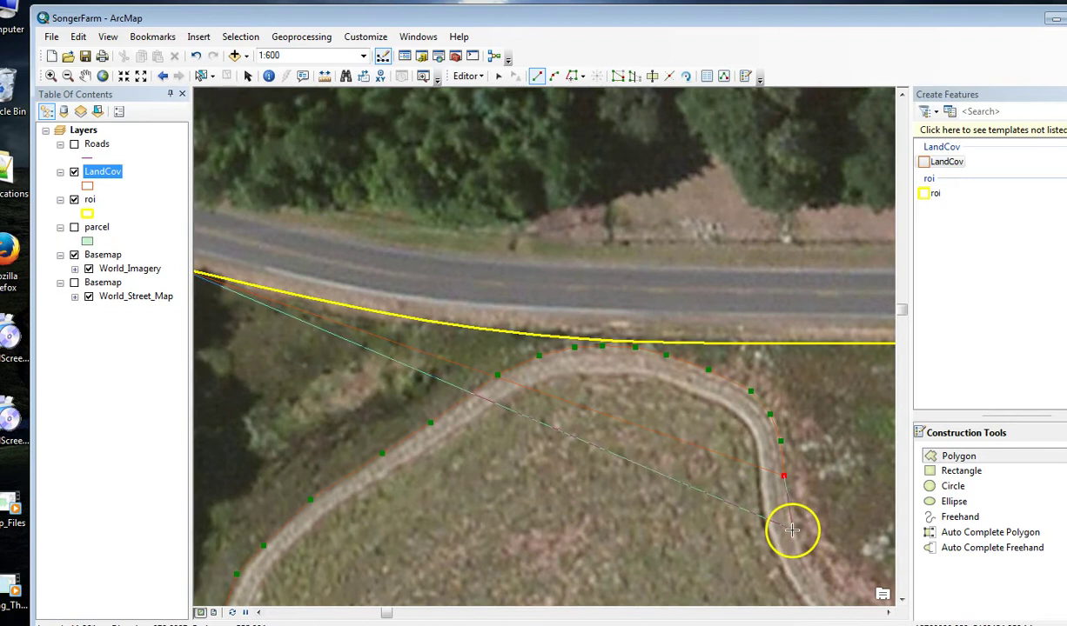
pyautogui.click(792, 531)
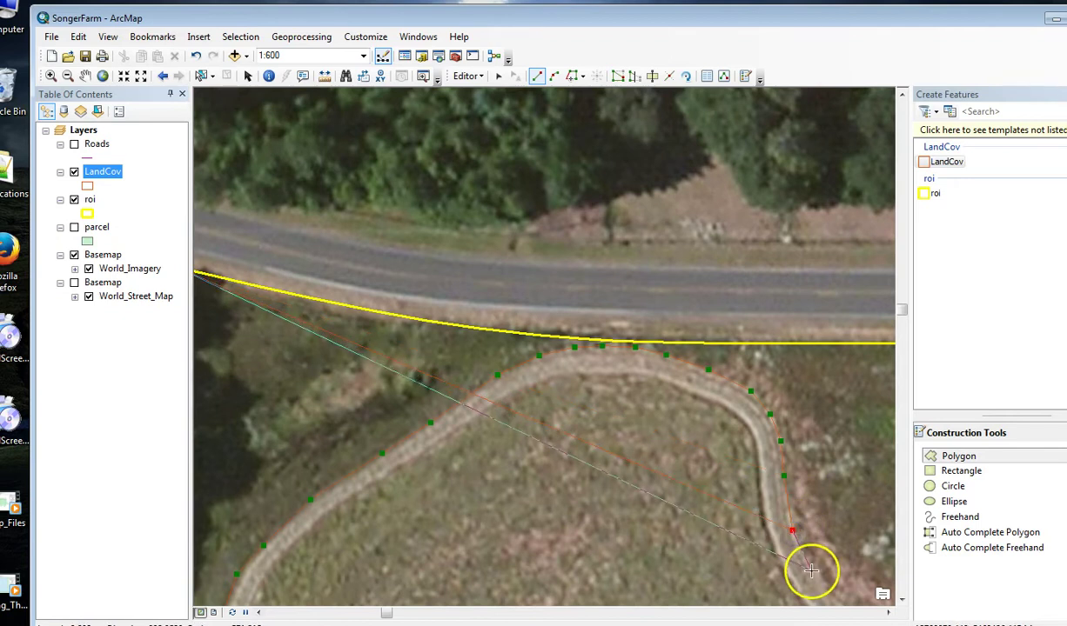
pyautogui.click(810, 572)
pyautogui.click(834, 594)
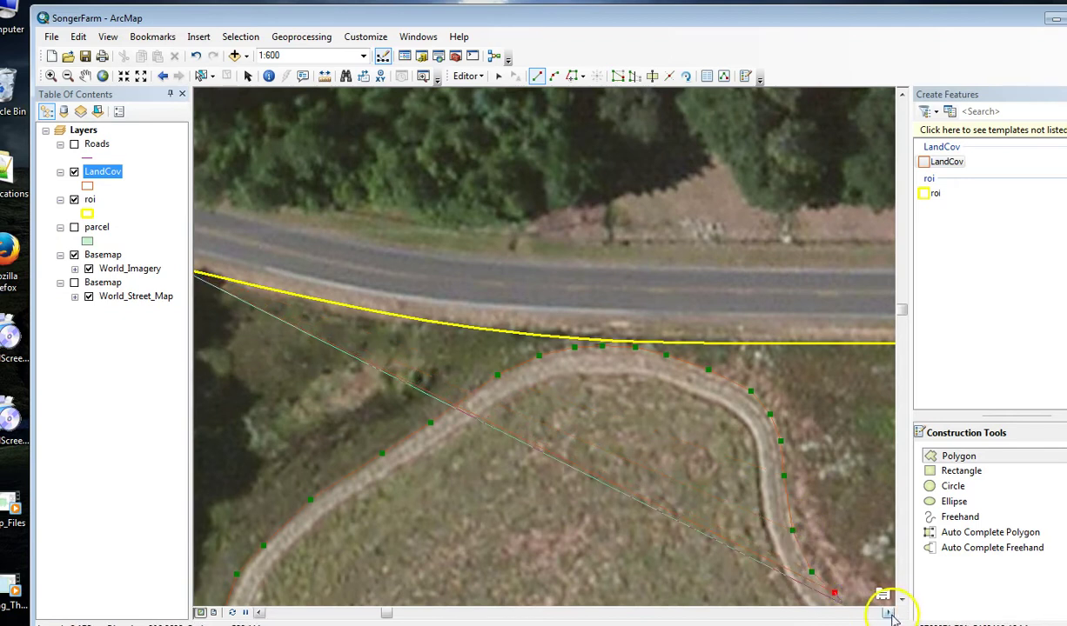
# Carry the polygon around the bottom of the U-shaped bend along the track's inner edge
pyautogui.click(888, 612)
pyautogui.click(902, 600)
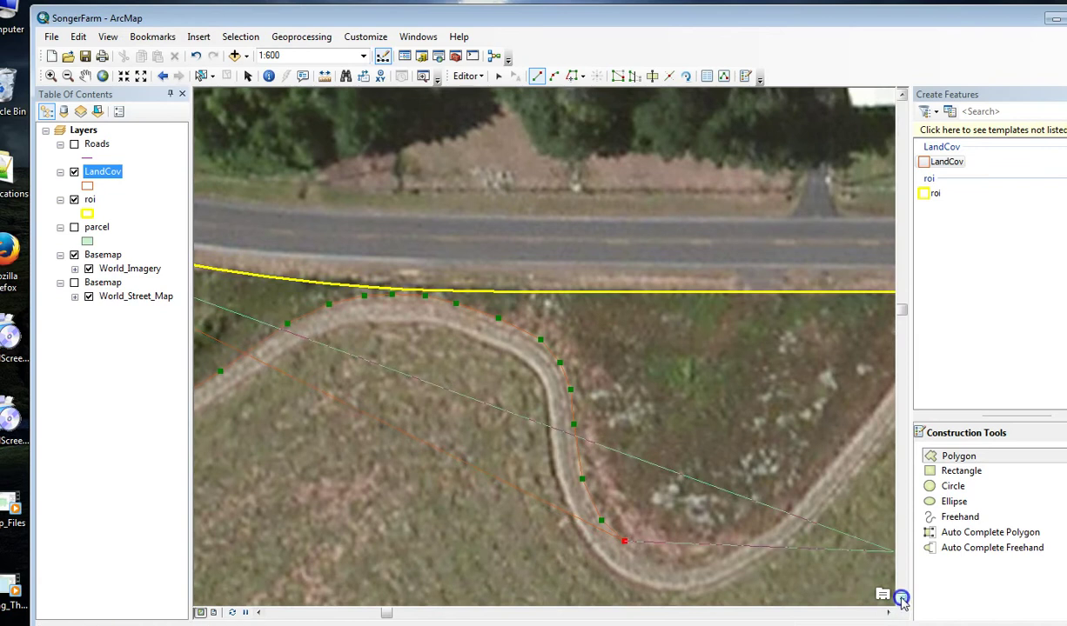
pyautogui.click(902, 600)
pyautogui.click(662, 463)
pyautogui.click(707, 466)
pyautogui.click(763, 436)
pyautogui.click(788, 409)
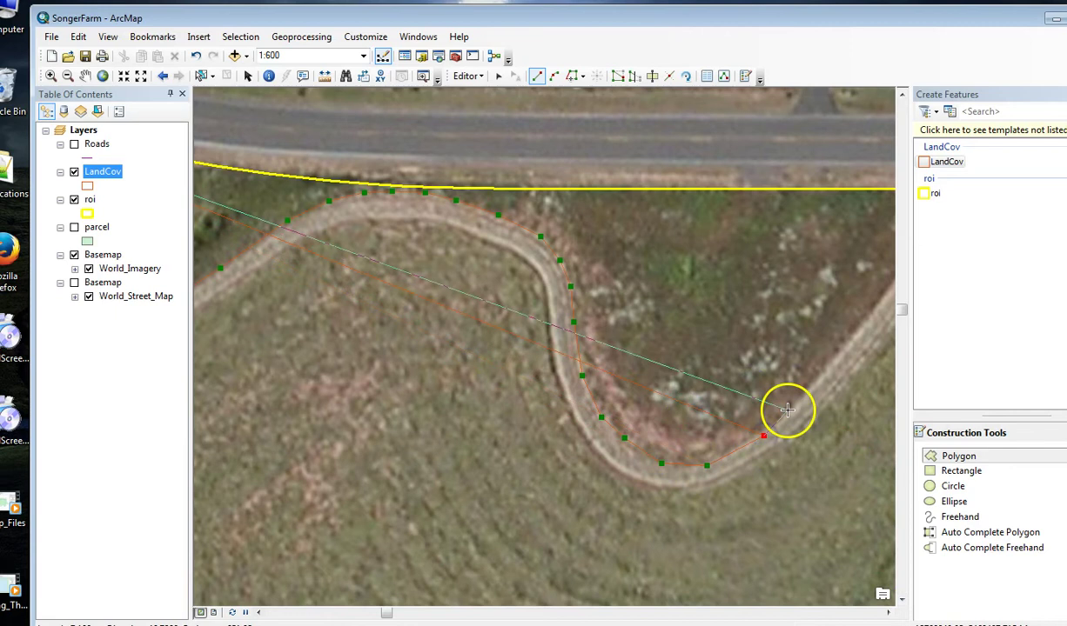
# Trace the polygon up the east side of the U-shaped bend to where the track nears the road
pyautogui.click(825, 369)
pyautogui.click(857, 331)
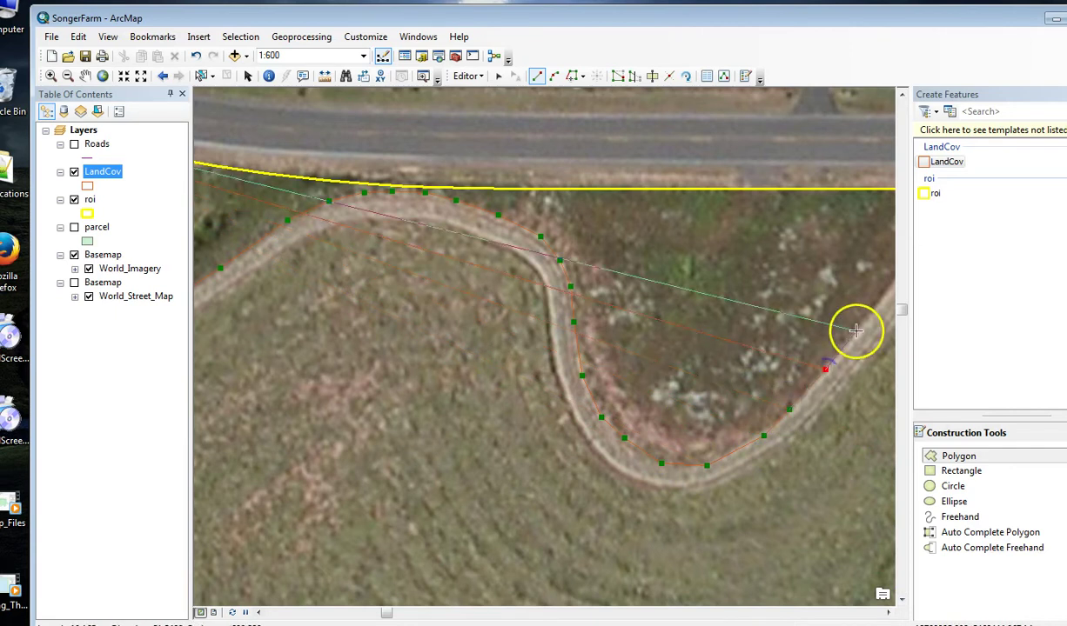
pyautogui.click(888, 612)
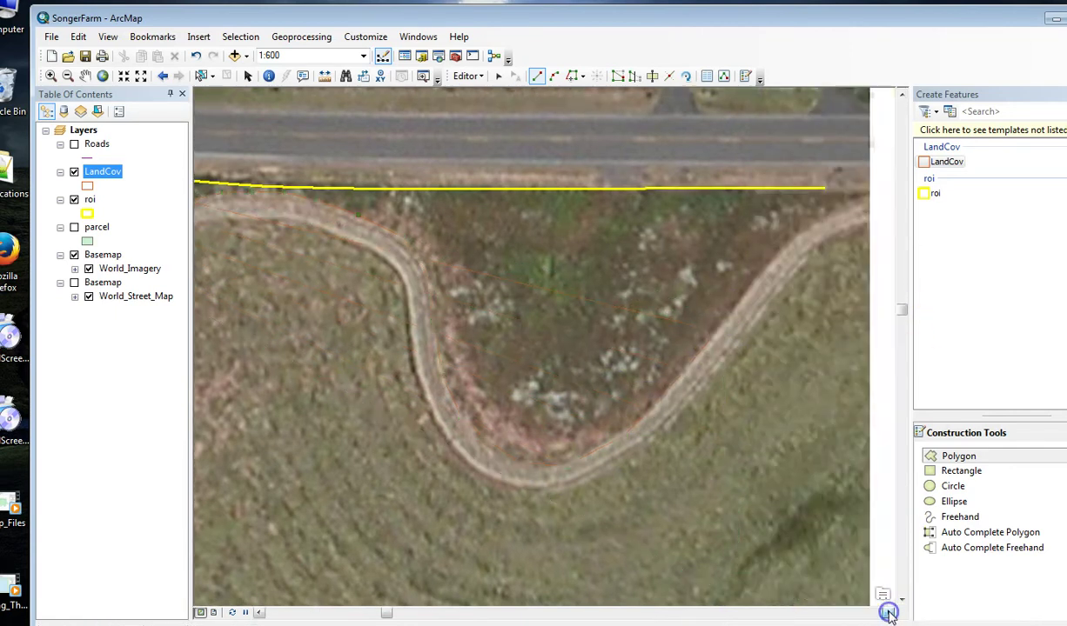
pyautogui.click(744, 296)
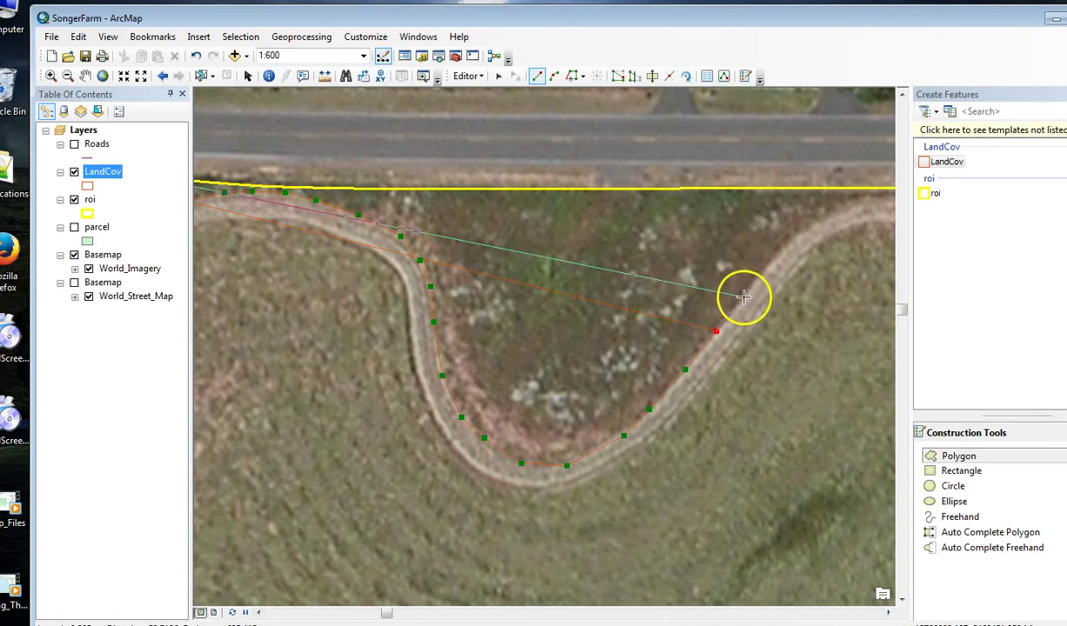
pyautogui.click(770, 262)
pyautogui.click(801, 229)
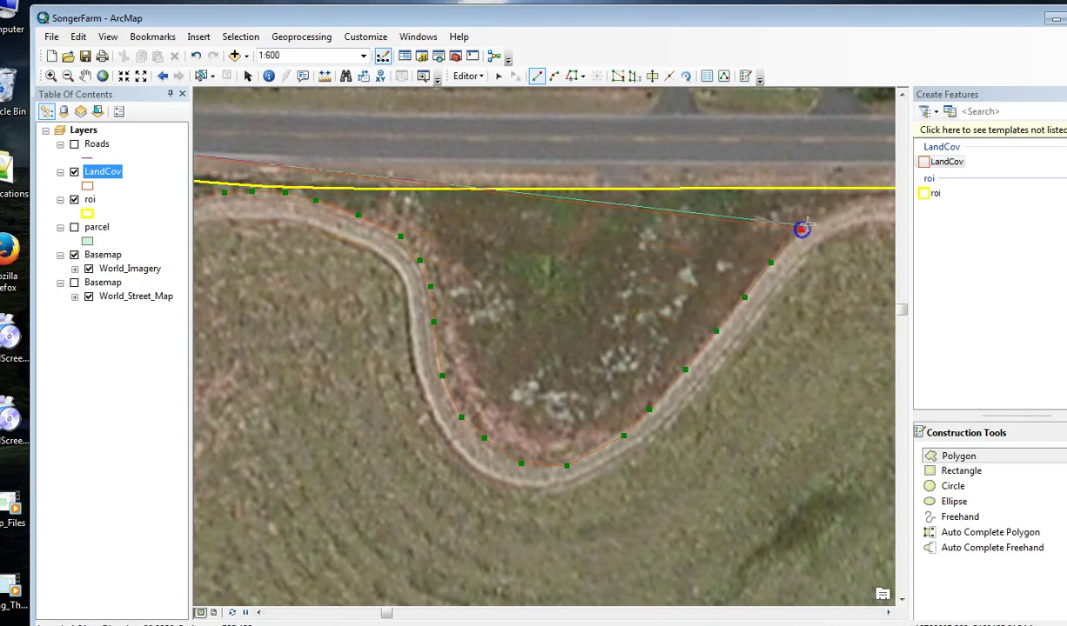
pyautogui.click(837, 210)
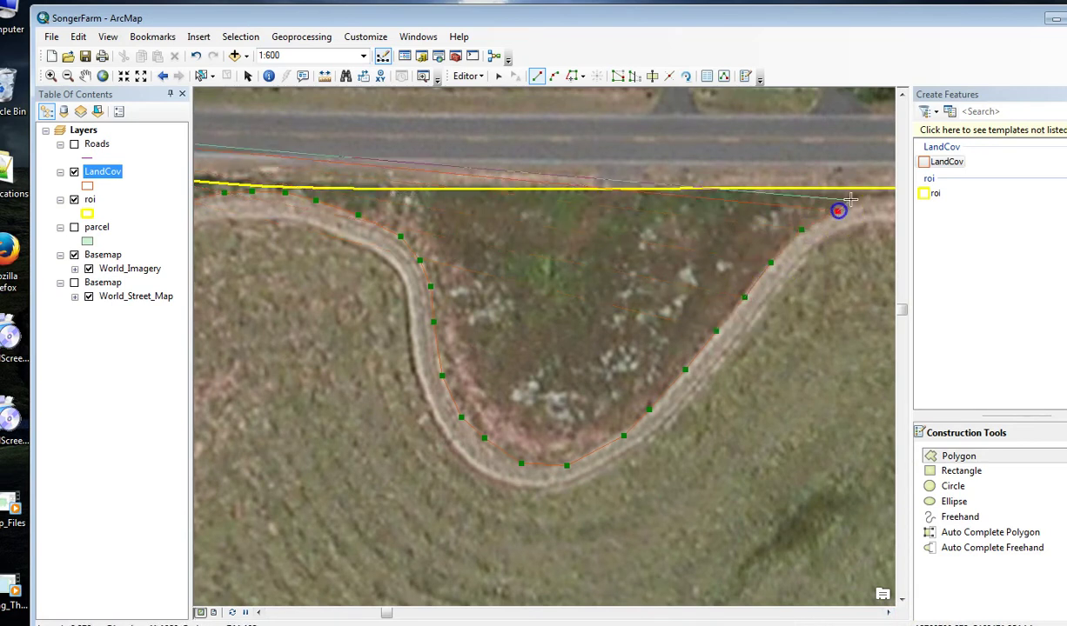
# Extend the polygon east beside the track, snap it up to the roi's north boundary and turn it back west
pyautogui.click(888, 613)
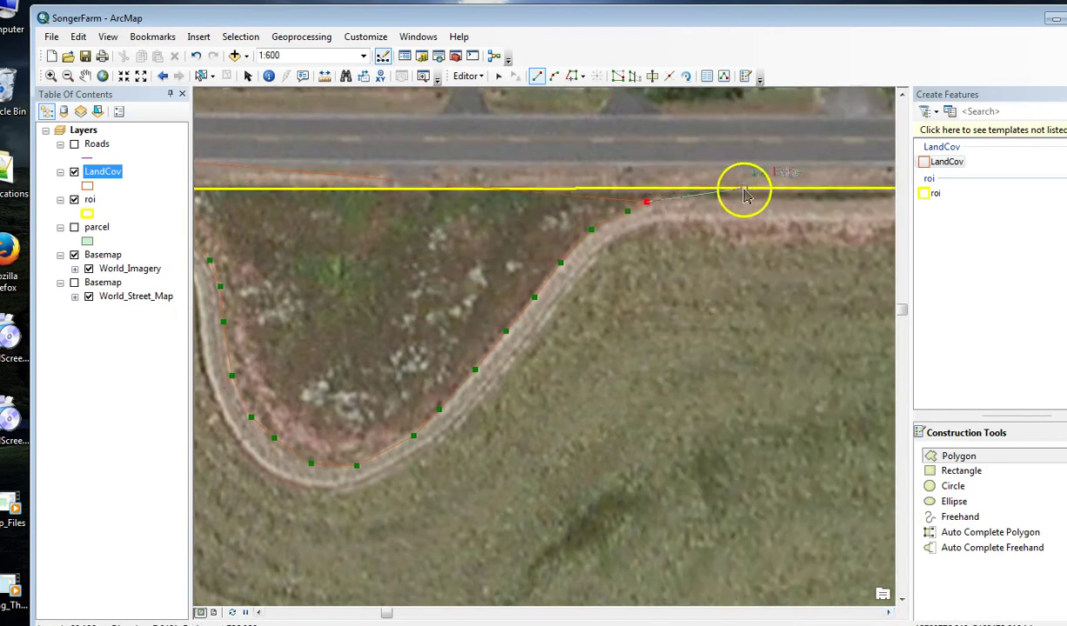
pyautogui.click(777, 199)
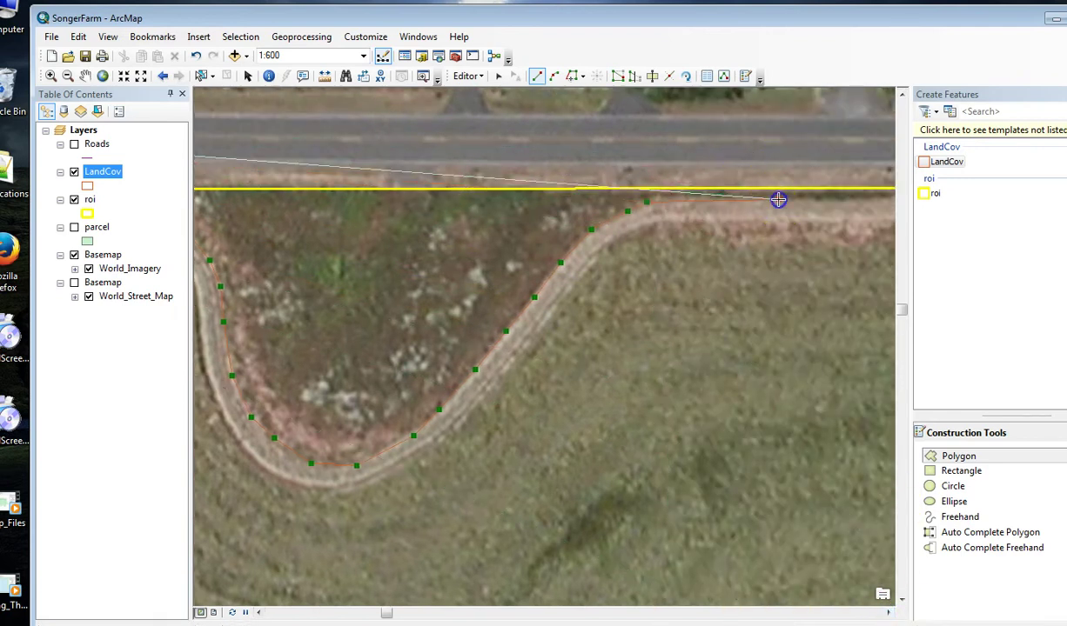
pyautogui.click(777, 188)
pyautogui.click(366, 188)
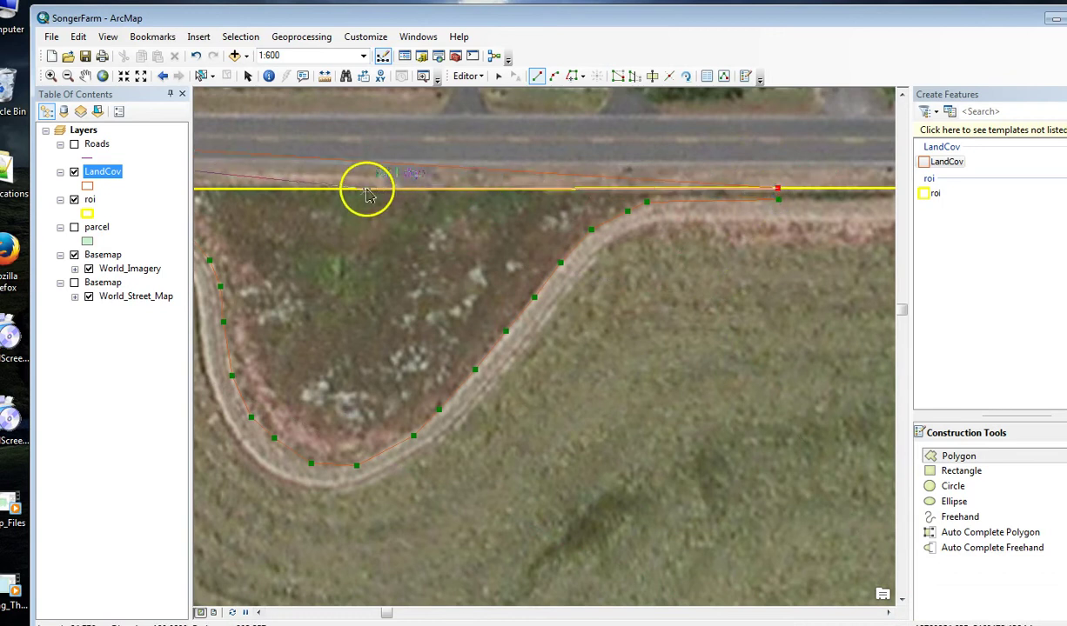
# Add polygon vertices westward along the roi's north boundary, past the track's crest to the start of the boundary's curve
pyautogui.click(260, 613)
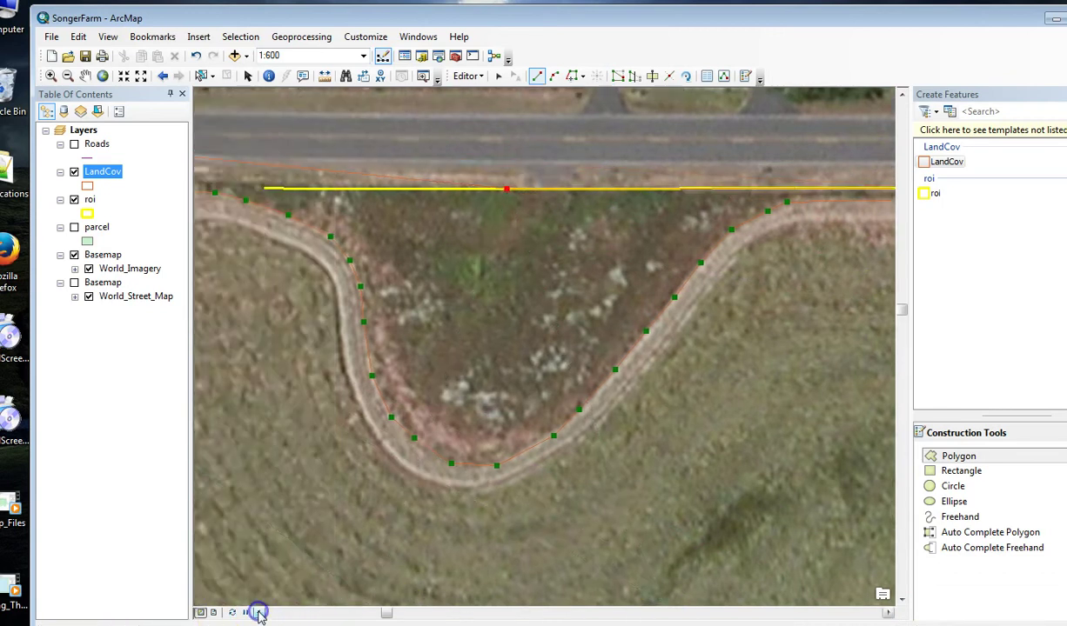
pyautogui.click(529, 187)
pyautogui.click(456, 188)
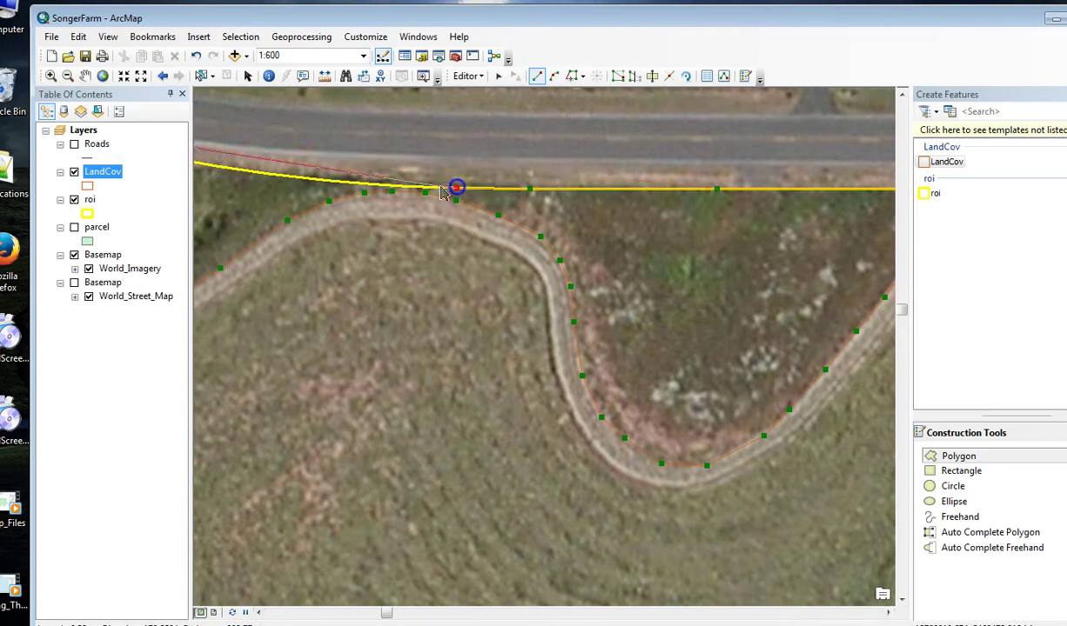
pyautogui.click(396, 189)
pyautogui.click(312, 179)
pyautogui.click(274, 192)
pyautogui.rightClick(272, 191)
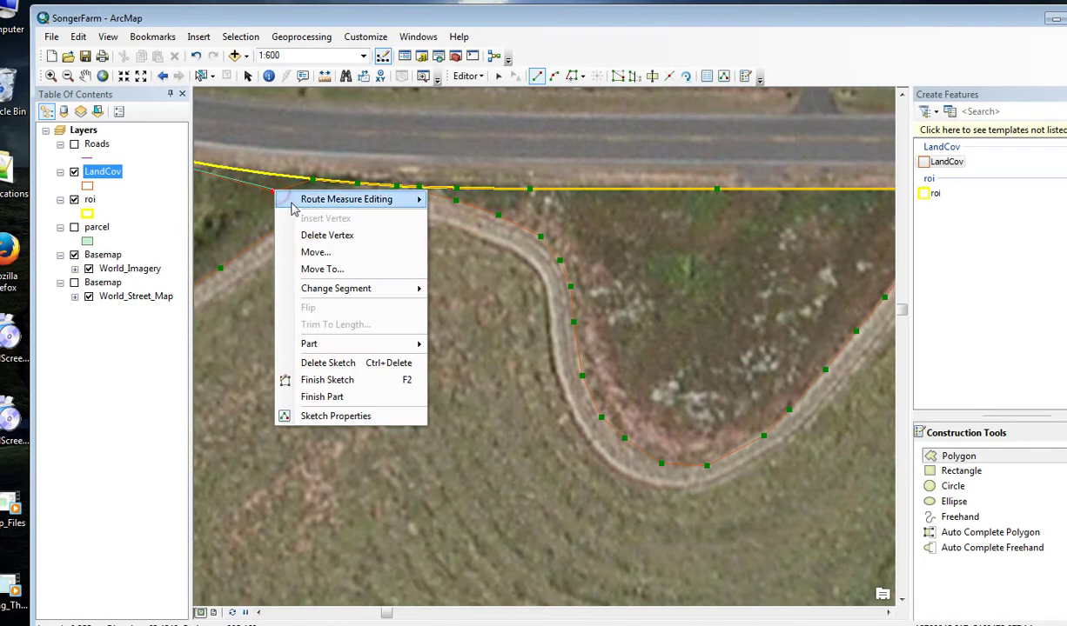
pyautogui.click(322, 230)
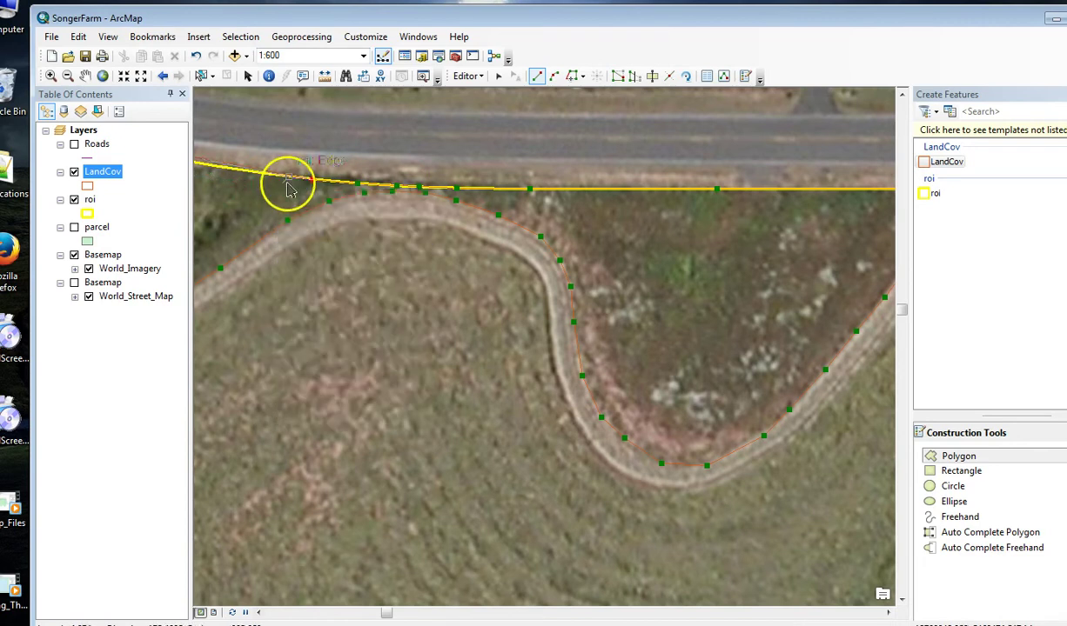
# Follow the roi's curved north boundary to its northwest corner and finish the LandCov polygon there
pyautogui.click(235, 168)
pyautogui.click(259, 612)
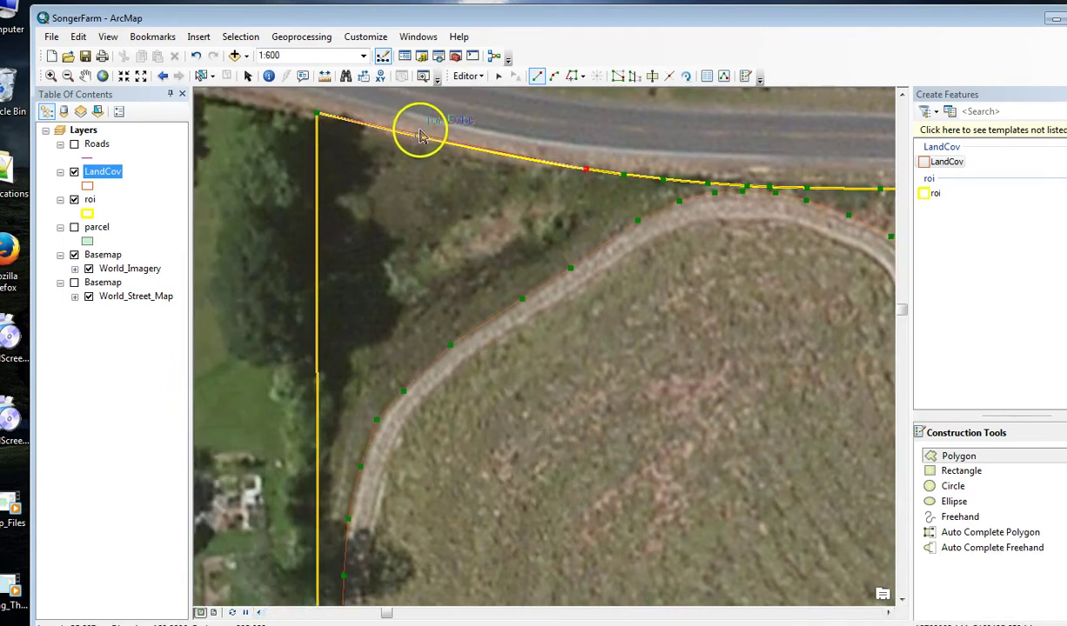
pyautogui.click(418, 135)
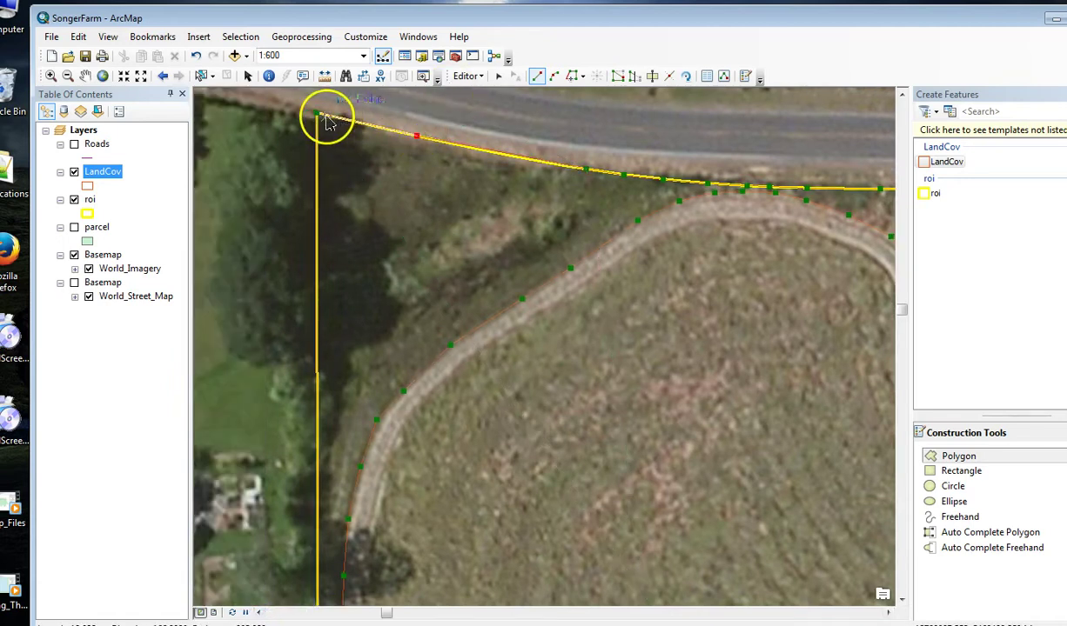
pyautogui.doubleClick(326, 117)
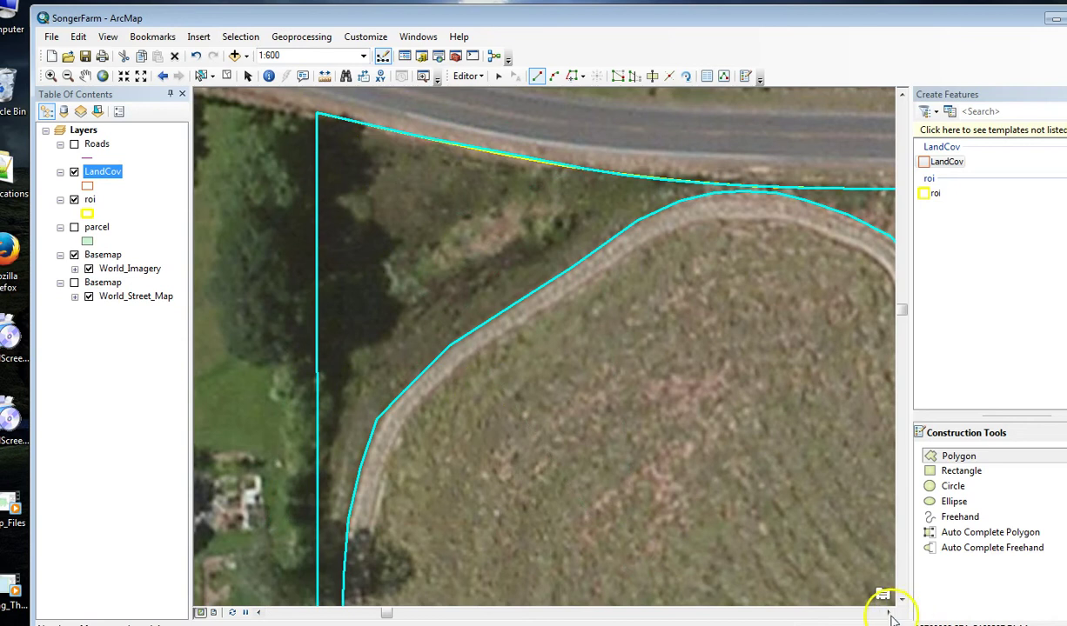
# Set the Cover attribute of the finished LandCov polygon to Grass and save the edits
pyautogui.scroll(-3, 714, 488)
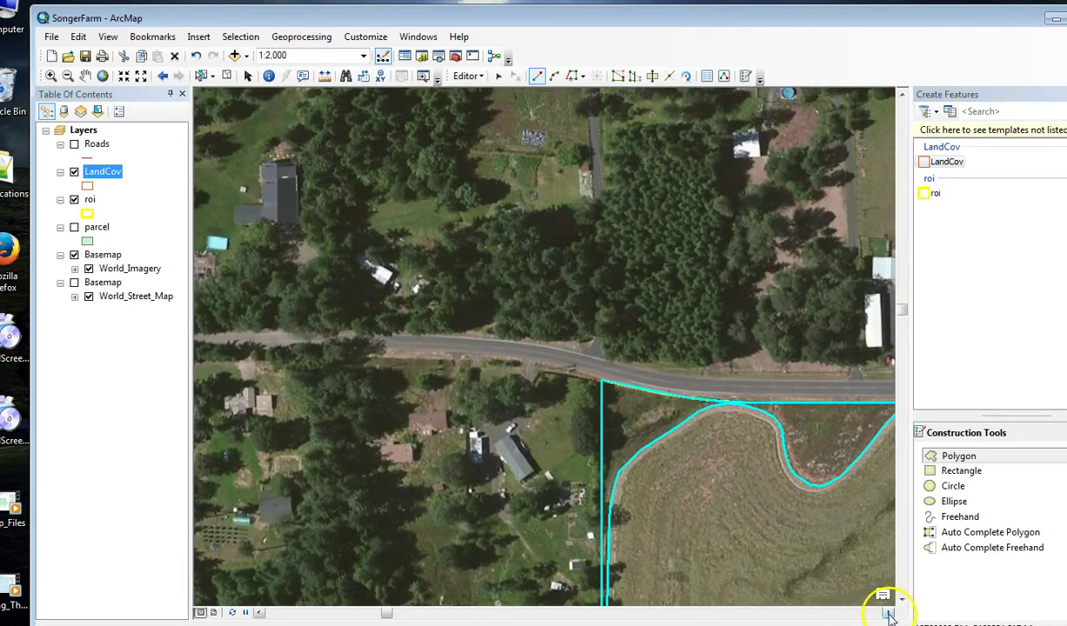
pyautogui.click(888, 613)
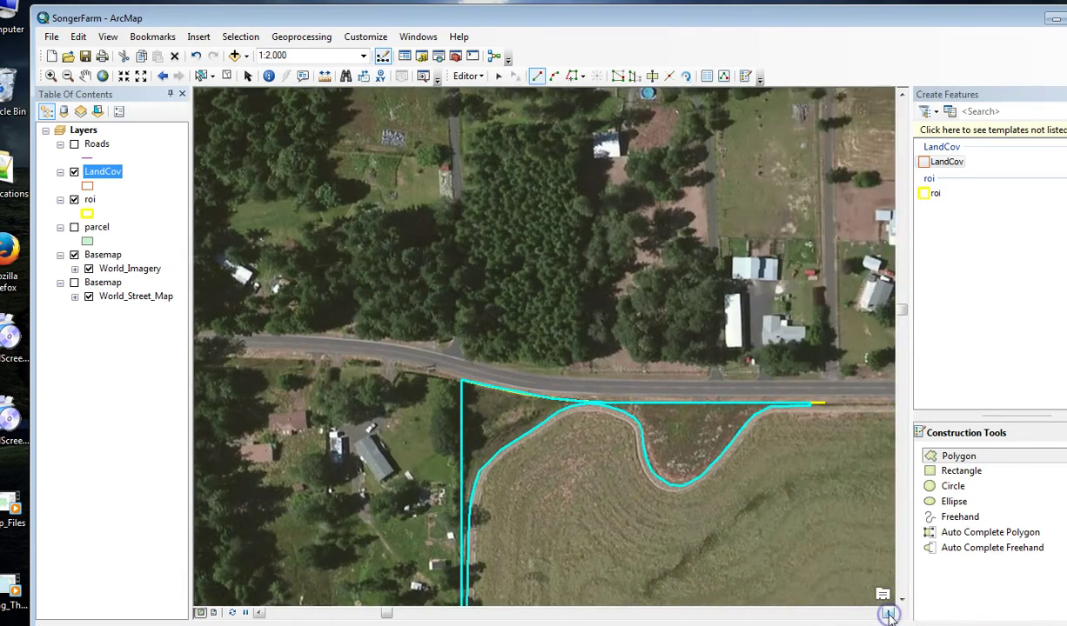
pyautogui.click(887, 614)
pyautogui.click(902, 600)
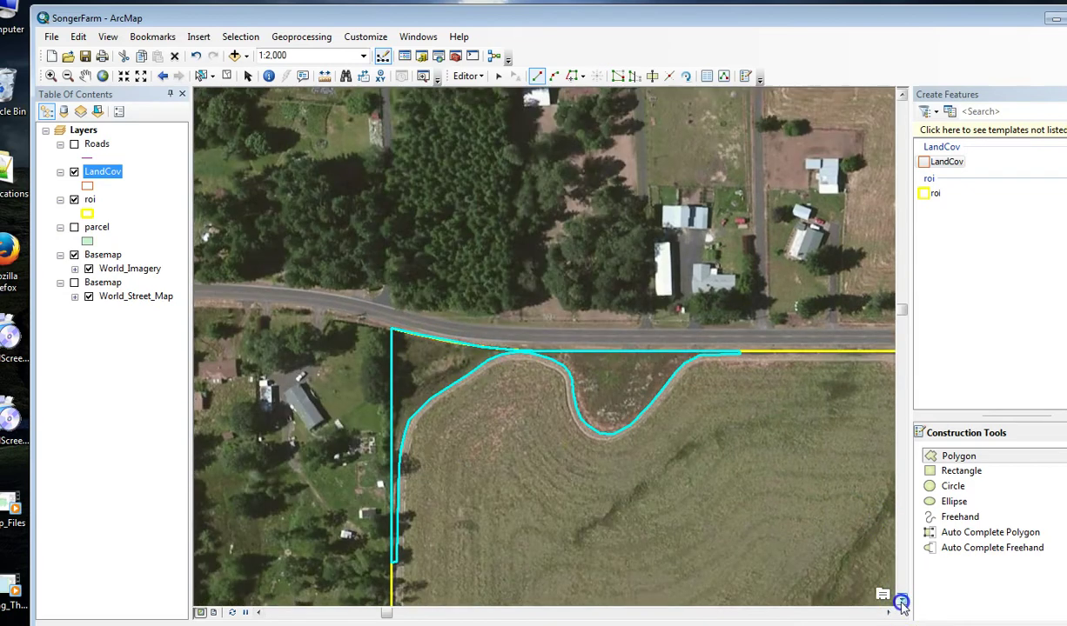
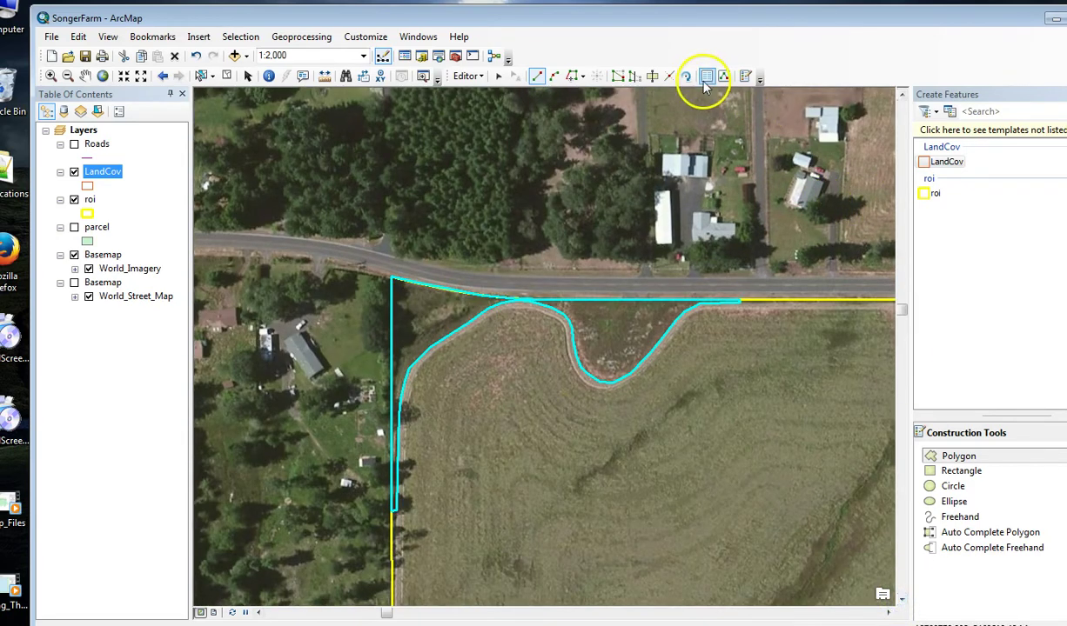
pyautogui.click(1055, 260)
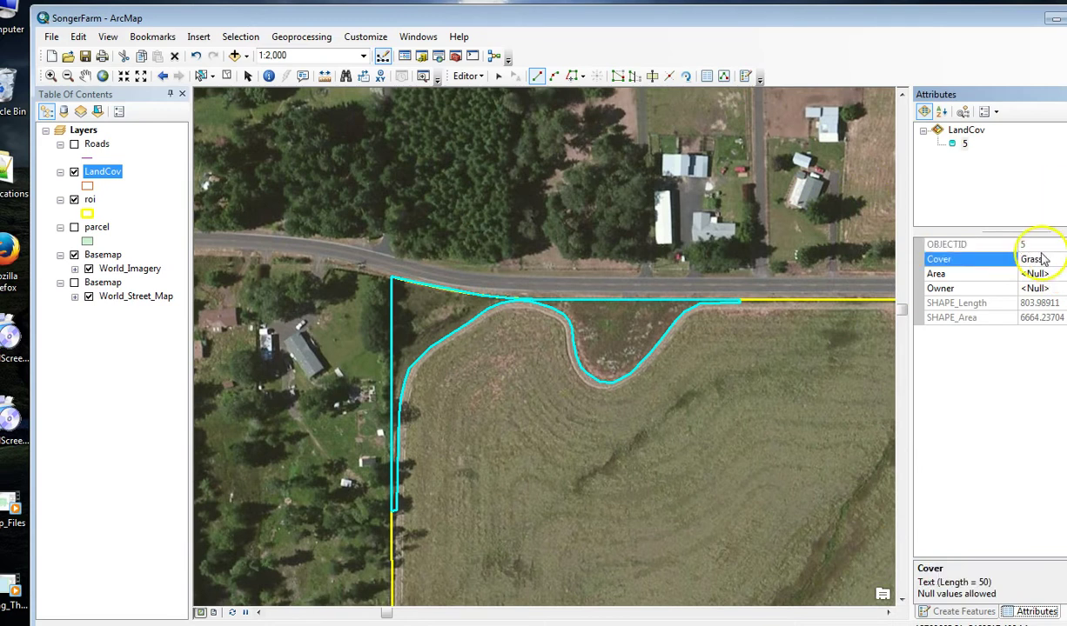
pyautogui.click(939, 288)
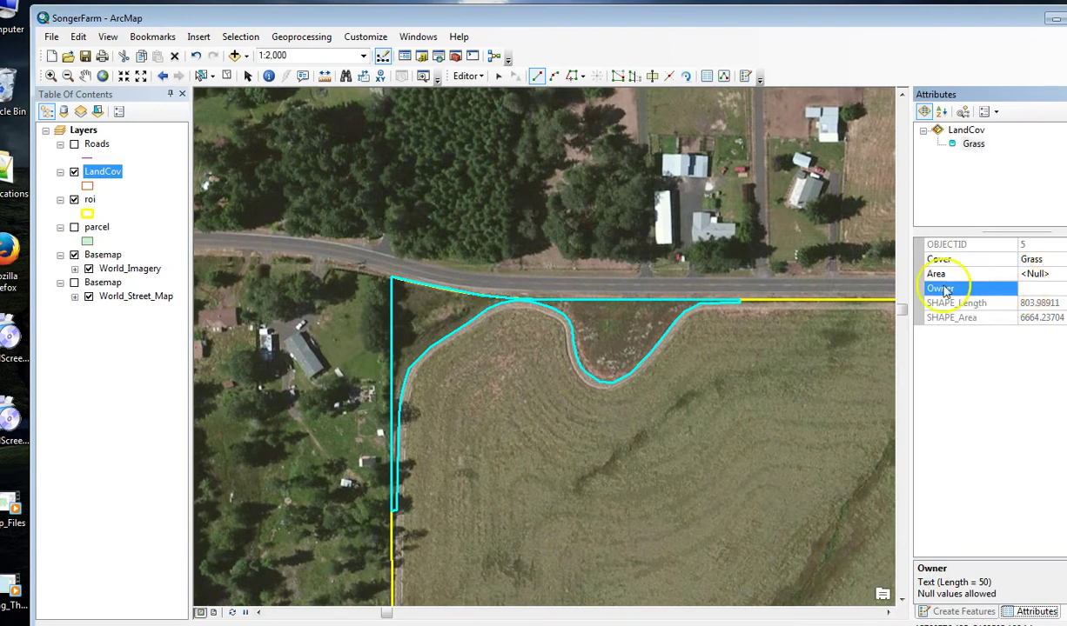
pyautogui.click(472, 76)
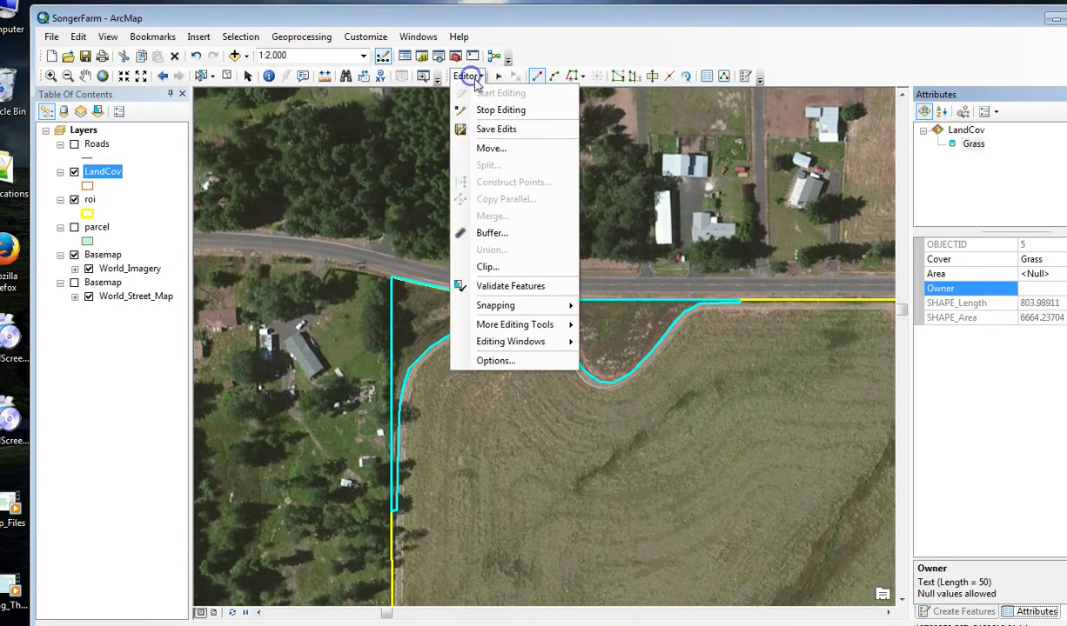
pyautogui.click(495, 129)
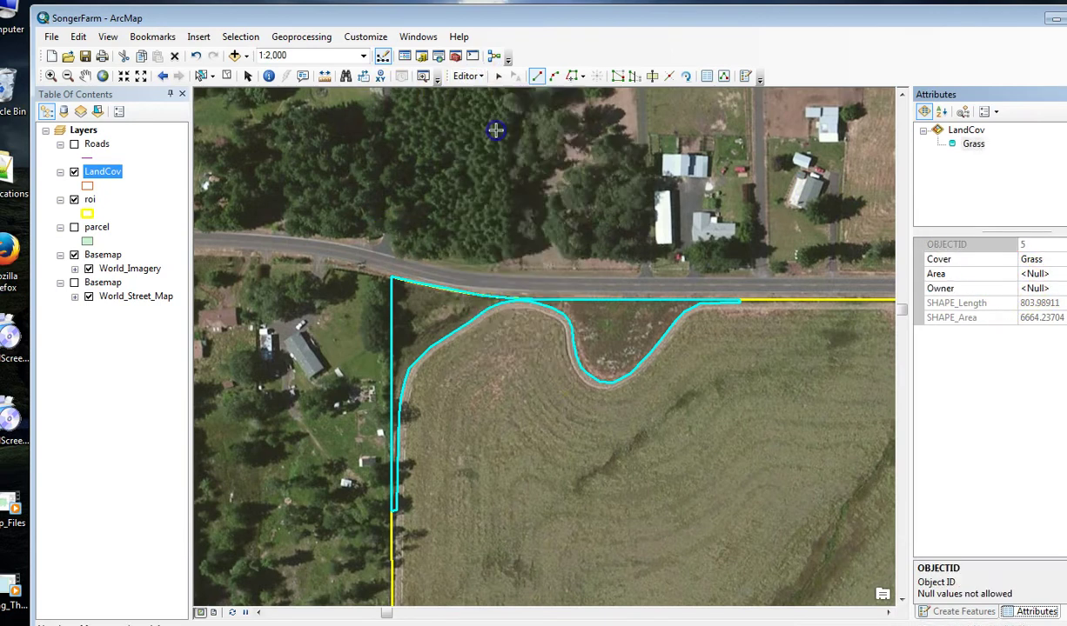
# Open the LandCov attribute table to check the saved polygon's record, and close it again
pyautogui.rightClick(102, 171)
pyautogui.click(144, 211)
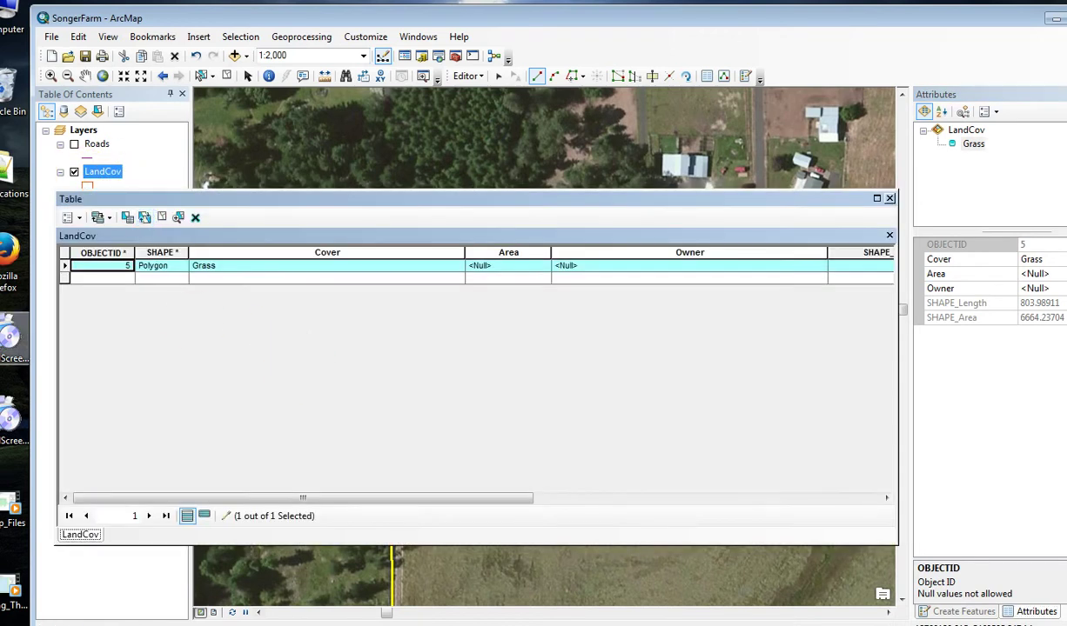
pyautogui.click(889, 200)
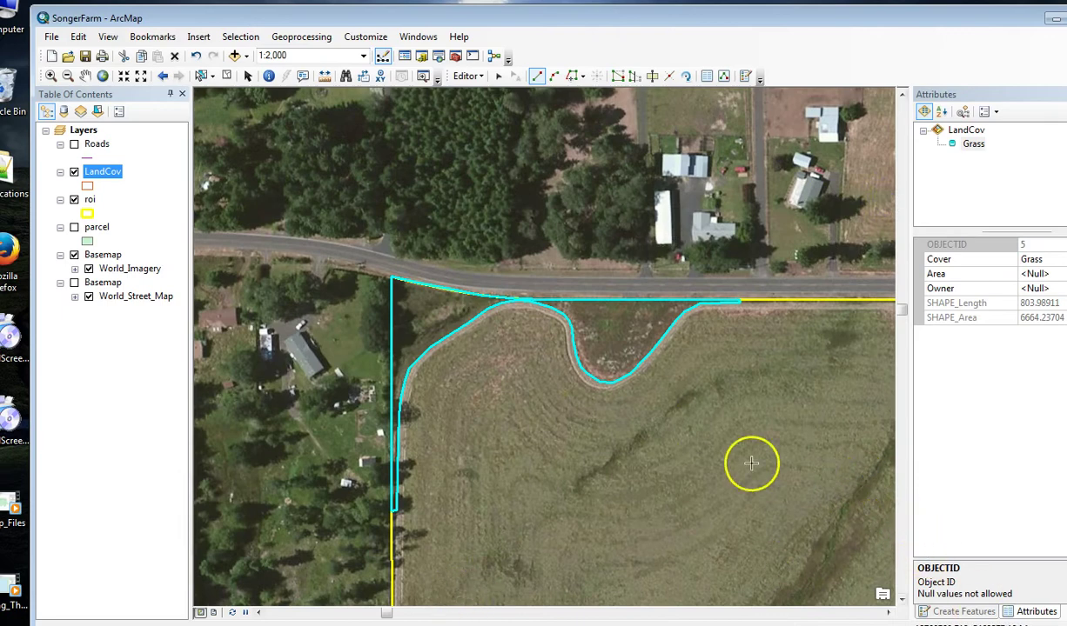
# Zoom to the farm_scale bookmark and choose Auto Complete Polygon as the construction tool for LandCov
pyautogui.click(153, 36)
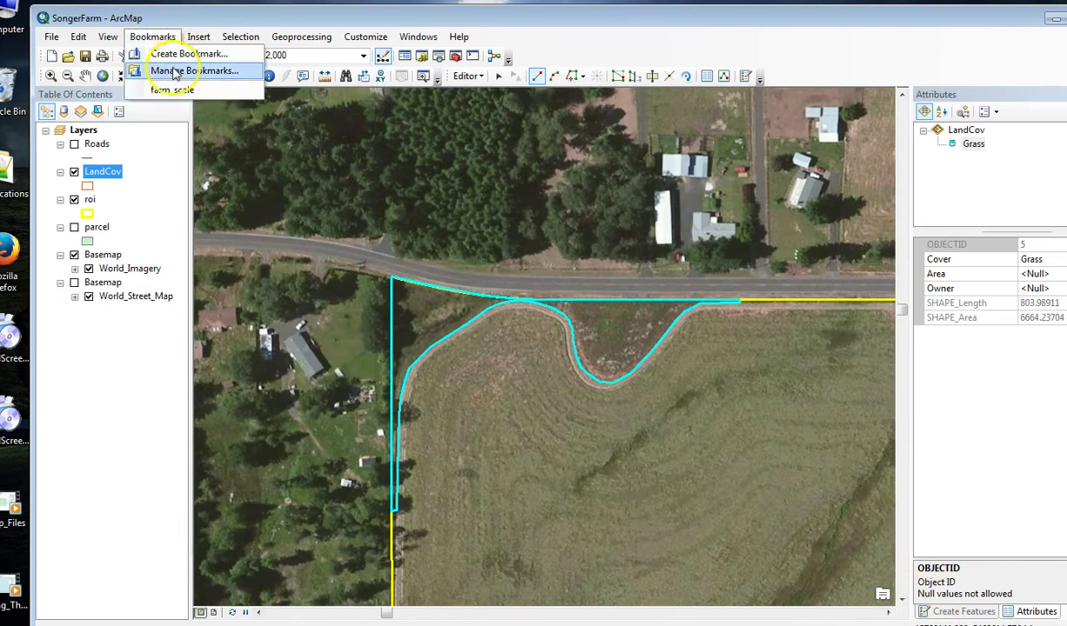
pyautogui.click(162, 90)
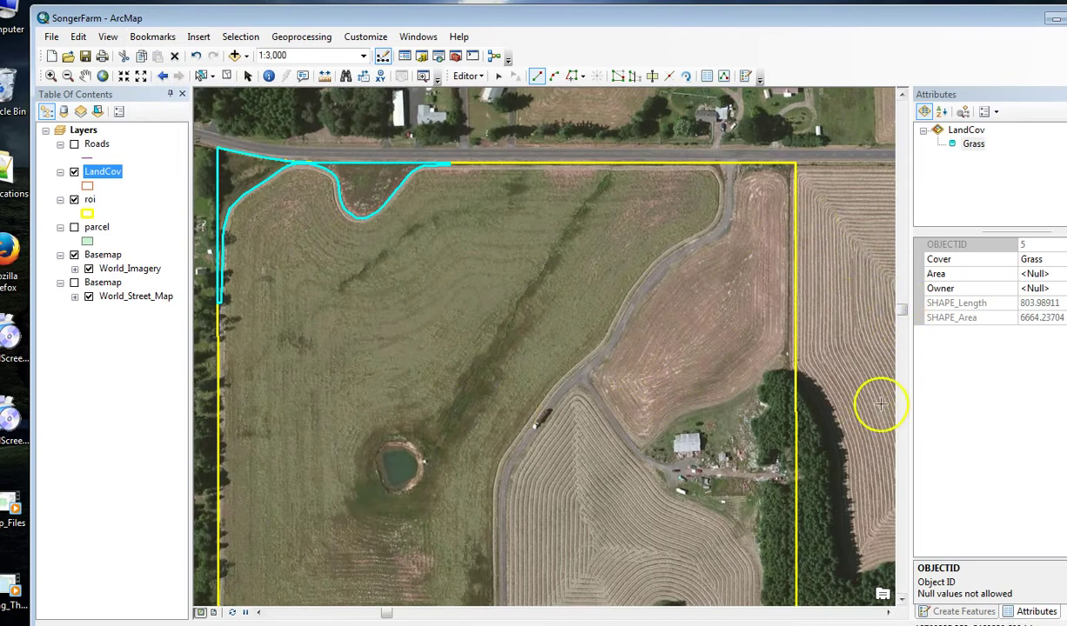
pyautogui.click(957, 613)
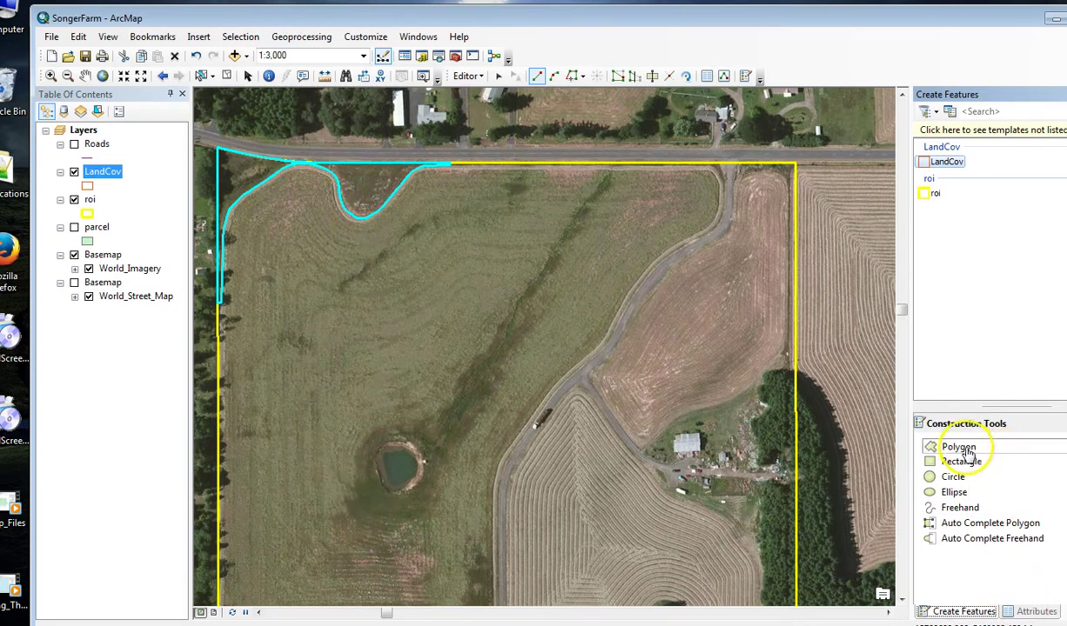
pyautogui.click(940, 522)
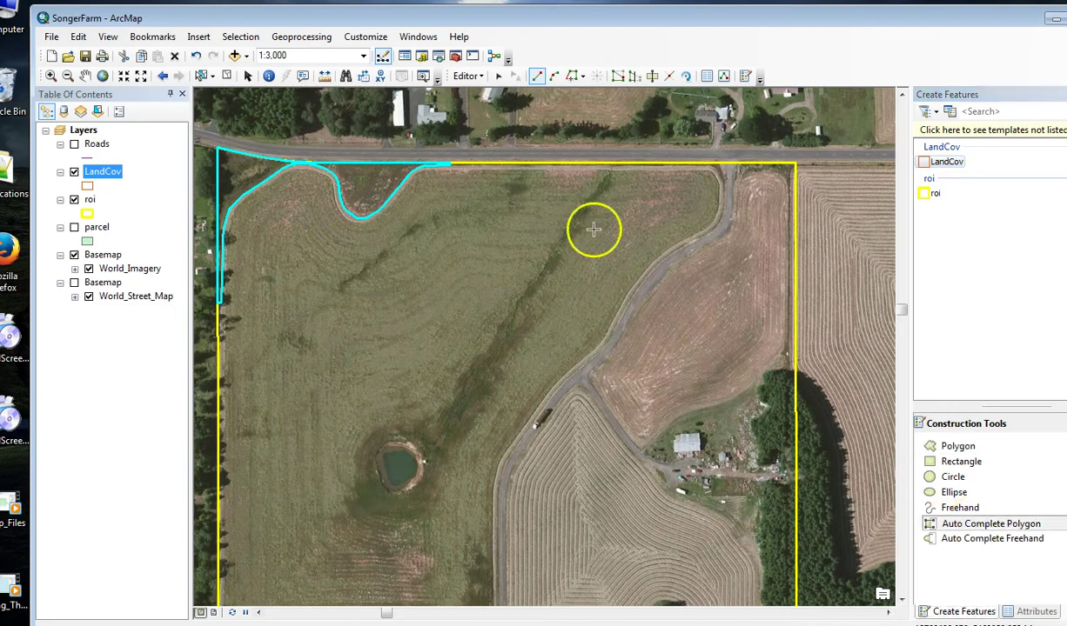
# Start the auto-complete polygon inside the grass polygon near its east end and extend it east along the roi's north boundary
pyautogui.scroll(3, 426, 193)
pyautogui.scroll(-6, 453, 210)
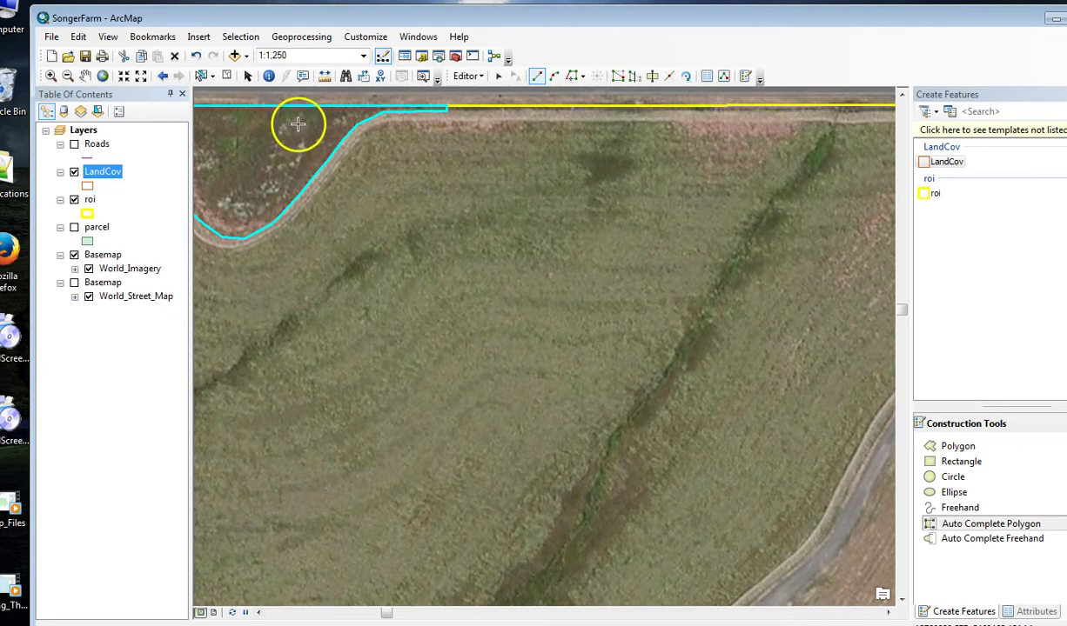
pyautogui.click(296, 124)
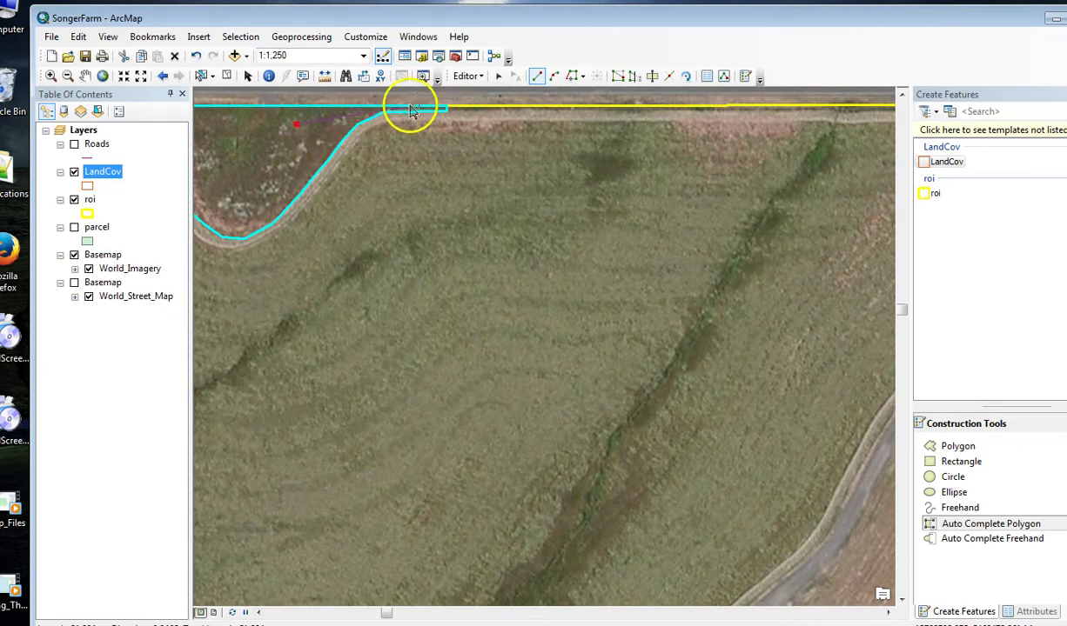
pyautogui.click(445, 107)
pyautogui.click(732, 105)
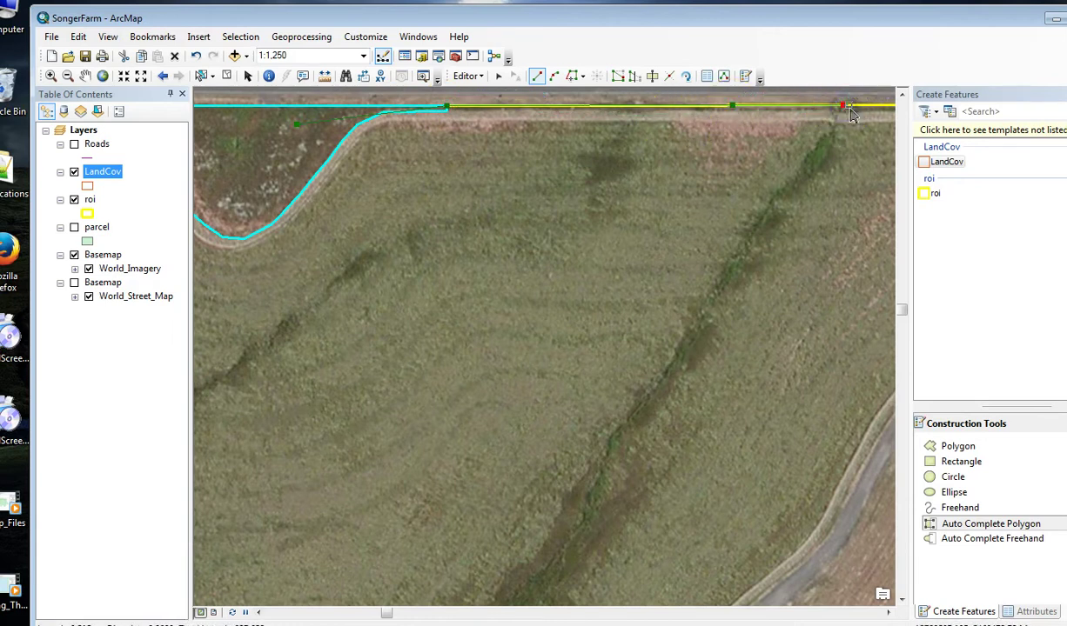
pyautogui.press('Right')
pyautogui.press('Right')
pyautogui.press('Right')
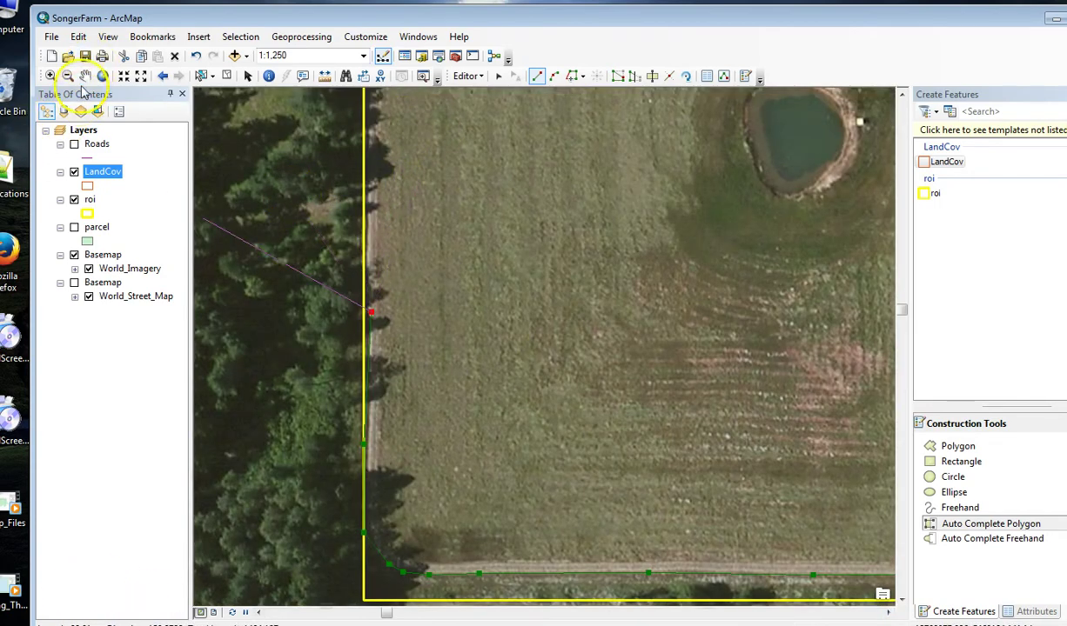
# Continue the polygon sketch north along the track just inside the roi's west boundary, beside the pond field
pyautogui.click(85, 77)
pyautogui.moveTo(591, 250); pyautogui.dragTo(459, 445)
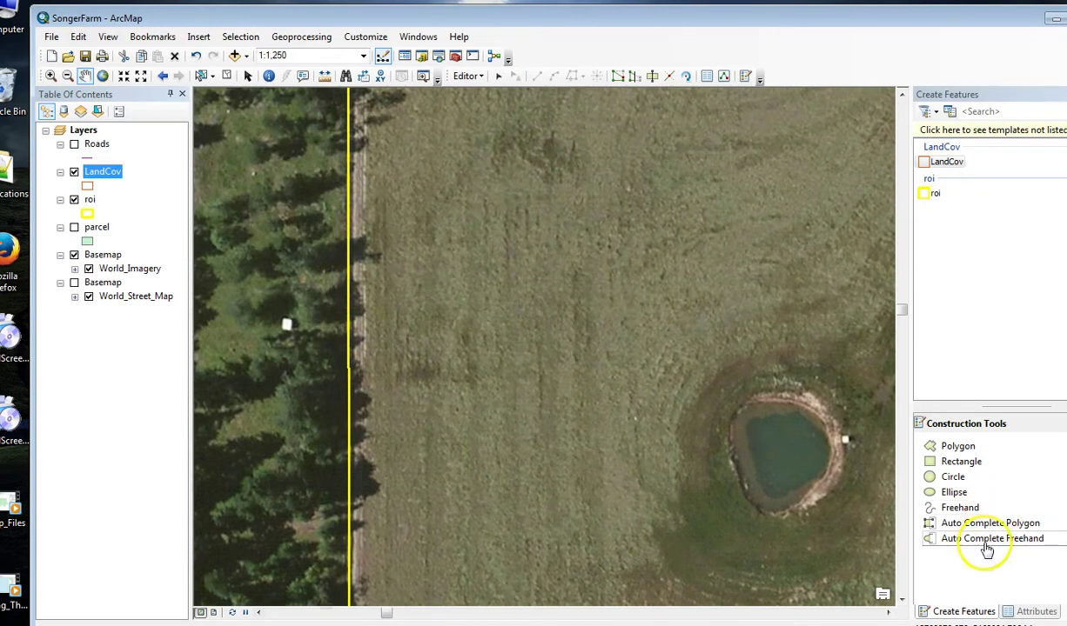
pyautogui.click(968, 523)
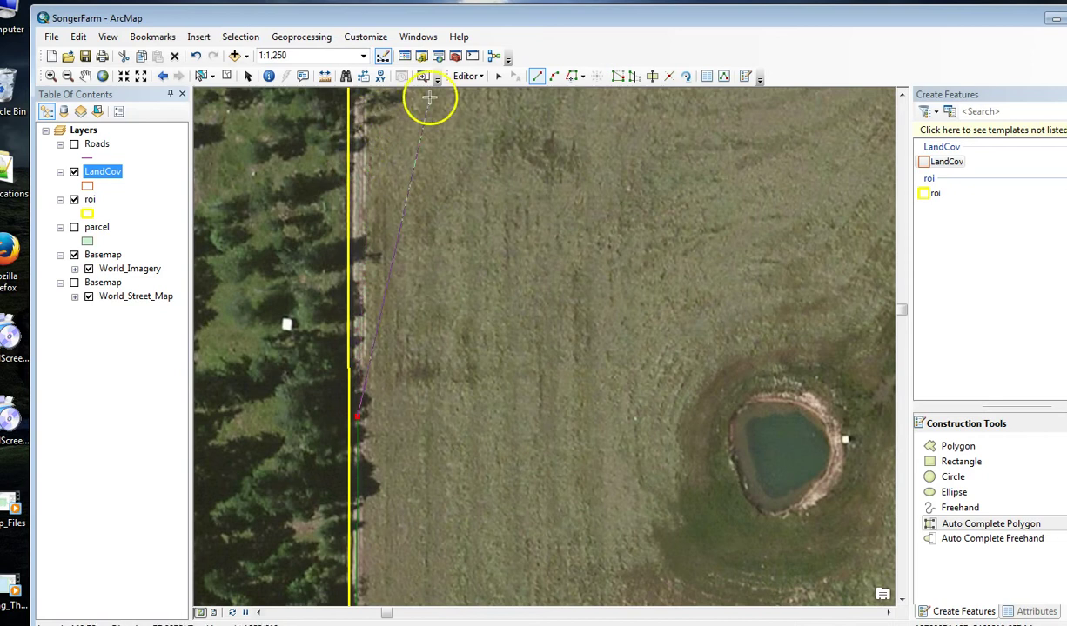
# Show the Snapping toolbar and turn off point, end, vertex and edge snapping
pyautogui.click(470, 76)
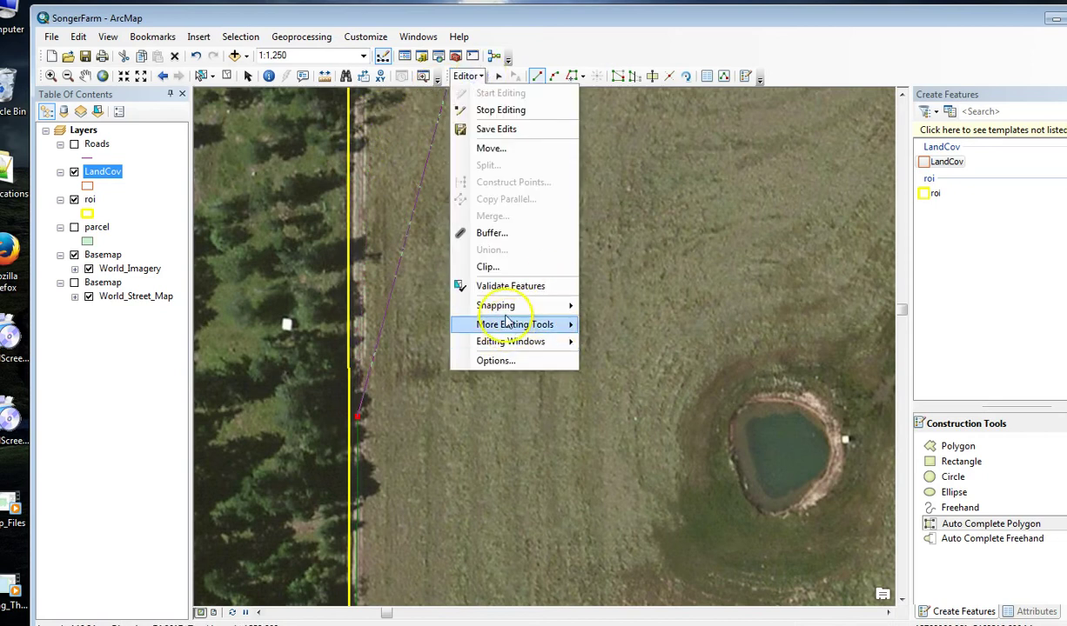
pyautogui.moveTo(523, 306)
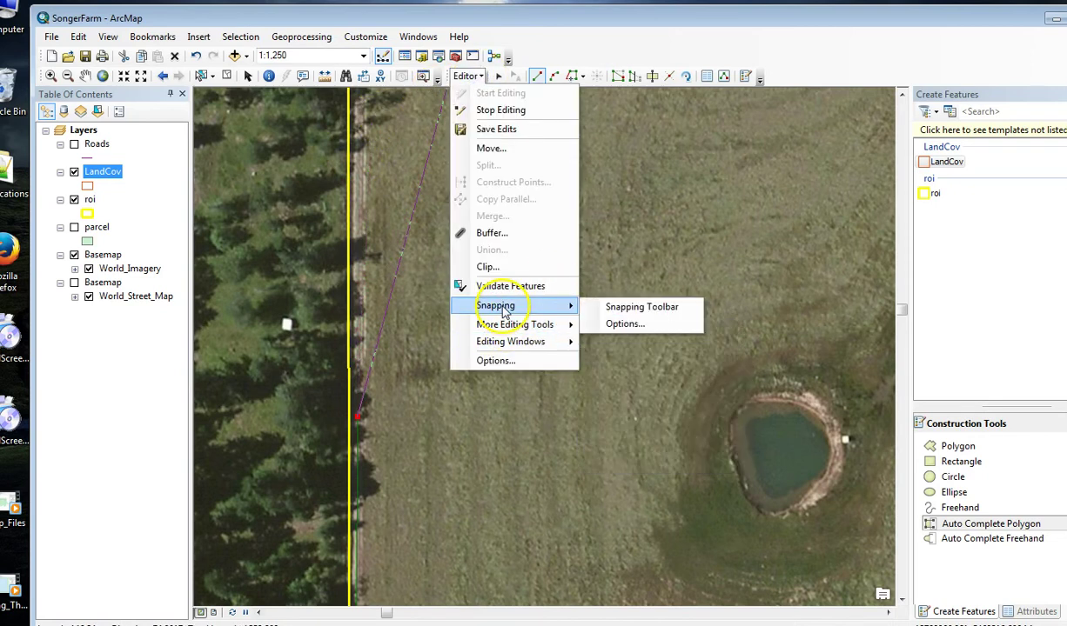
pyautogui.click(621, 307)
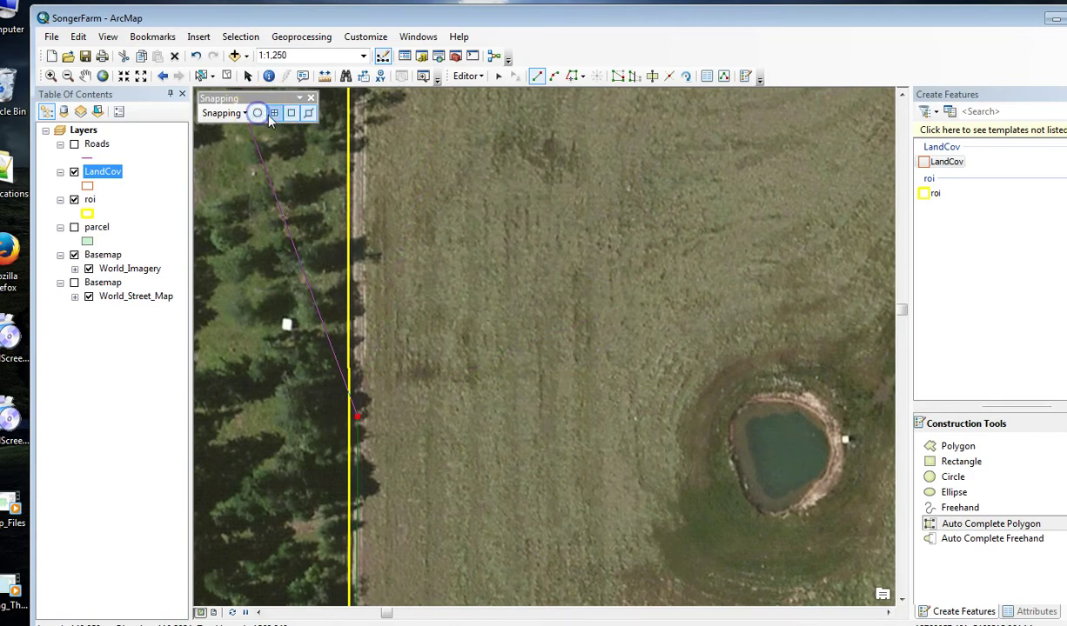
pyautogui.click(308, 113)
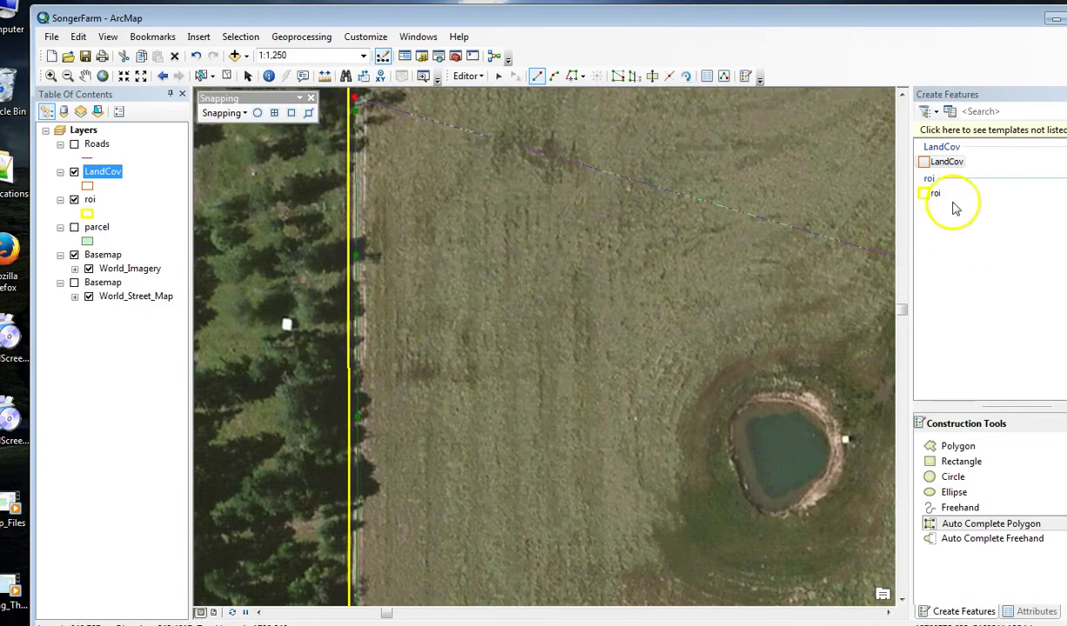
# Re-enable point, end and vertex snapping, snap the sketch to the grass polygon's southwest corner and finish it just inside that polygon
pyautogui.press('Up')
pyautogui.press('Up')
pyautogui.press('Up')
pyautogui.press('Up')
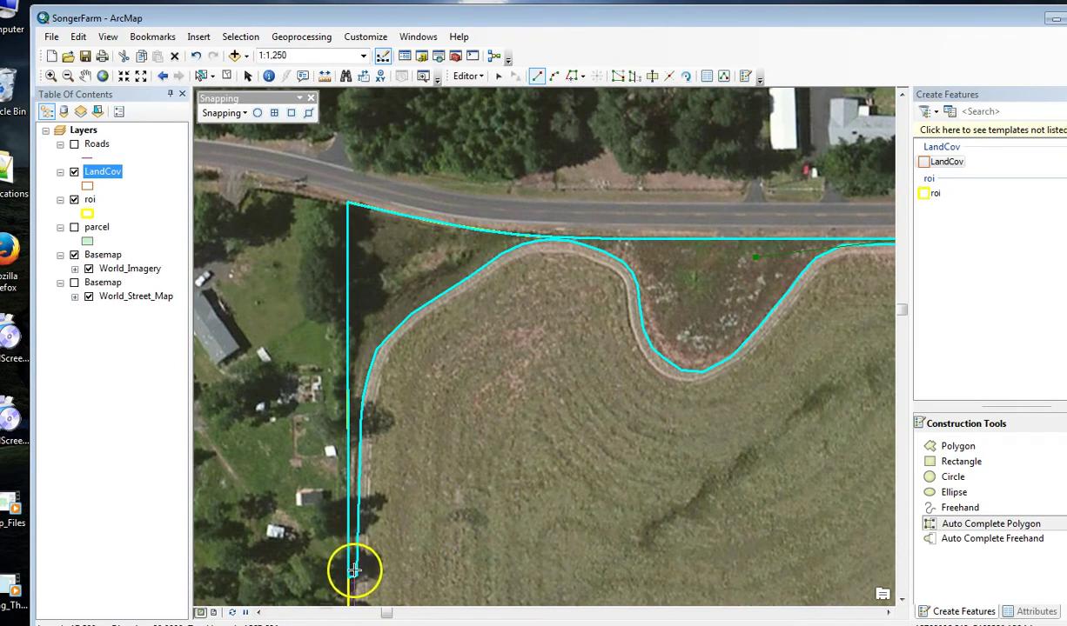
pyautogui.click(265, 106)
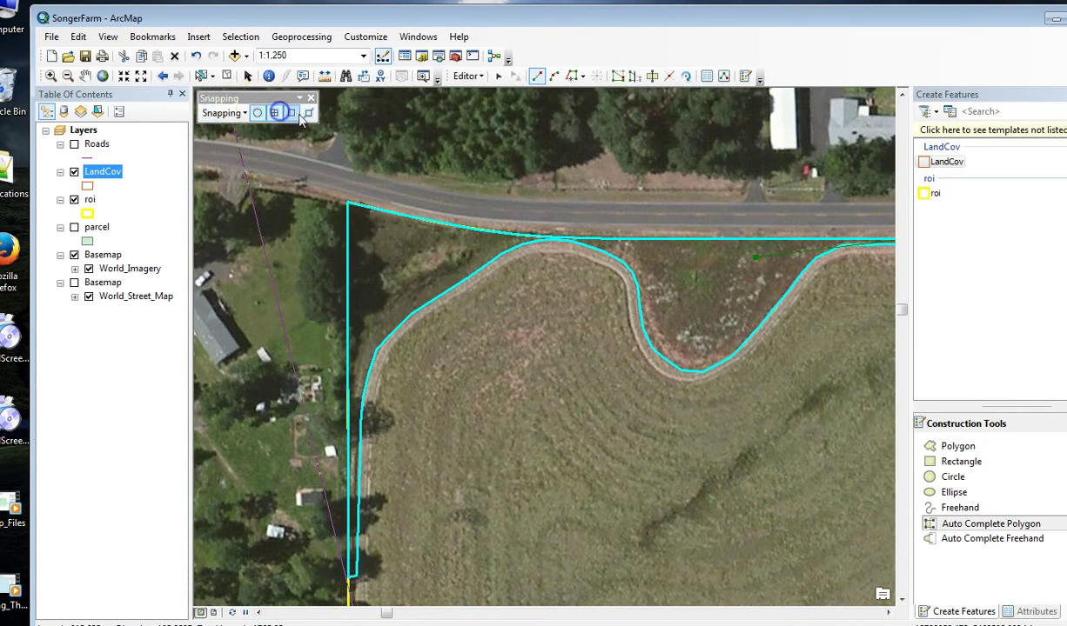
pyautogui.click(348, 574)
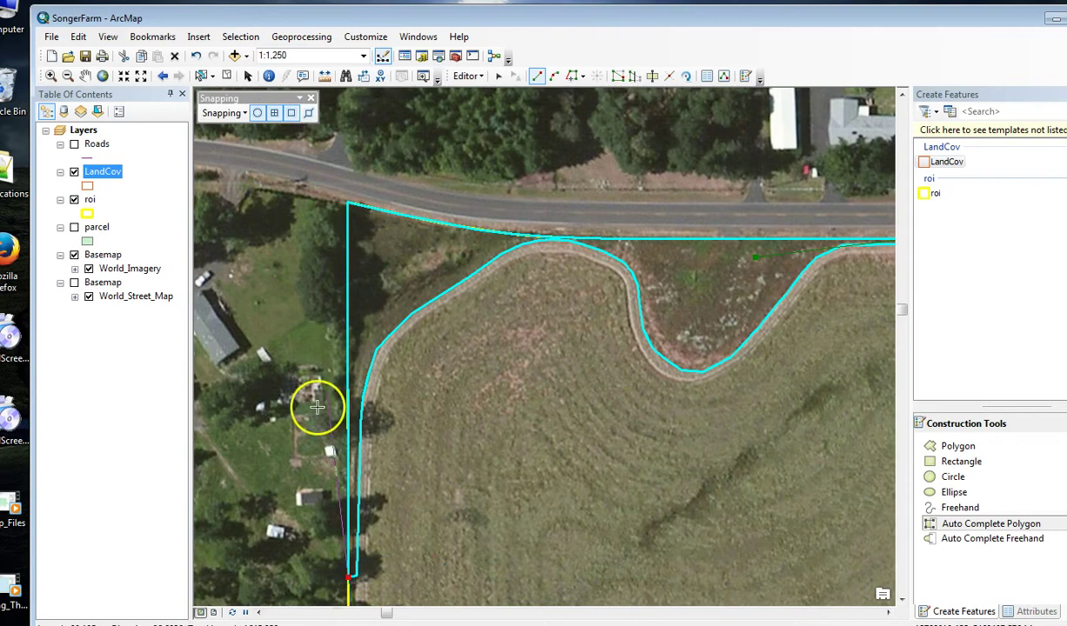
pyautogui.doubleClick(352, 453)
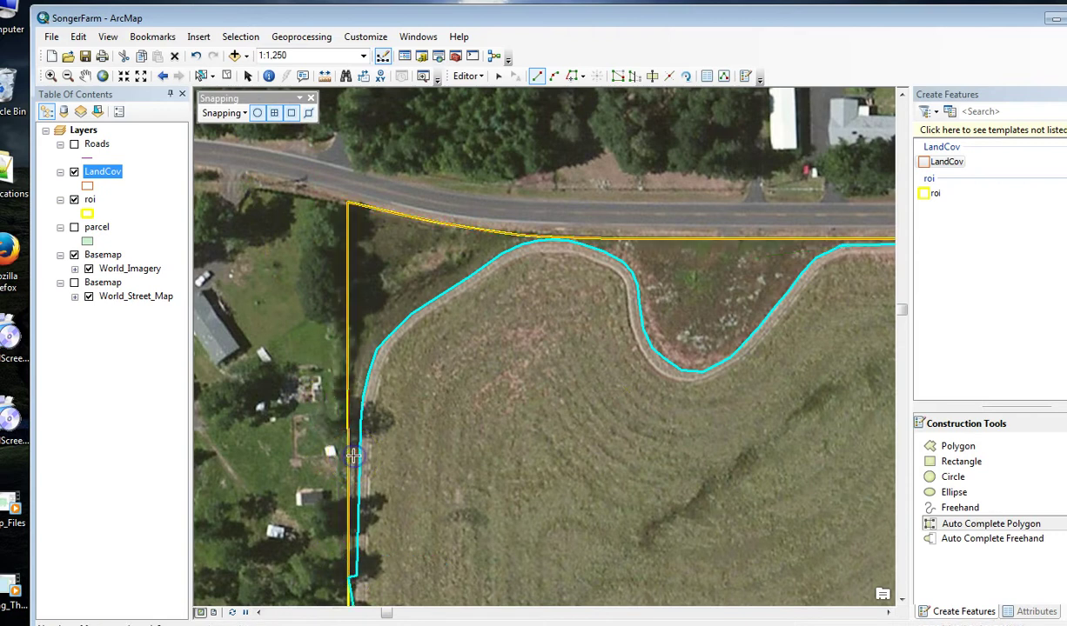
# Set the Cover attribute of LandCov feature 6 to Agriculture and save the edits
pyautogui.click(902, 600)
pyautogui.scroll(3, 757, 400)
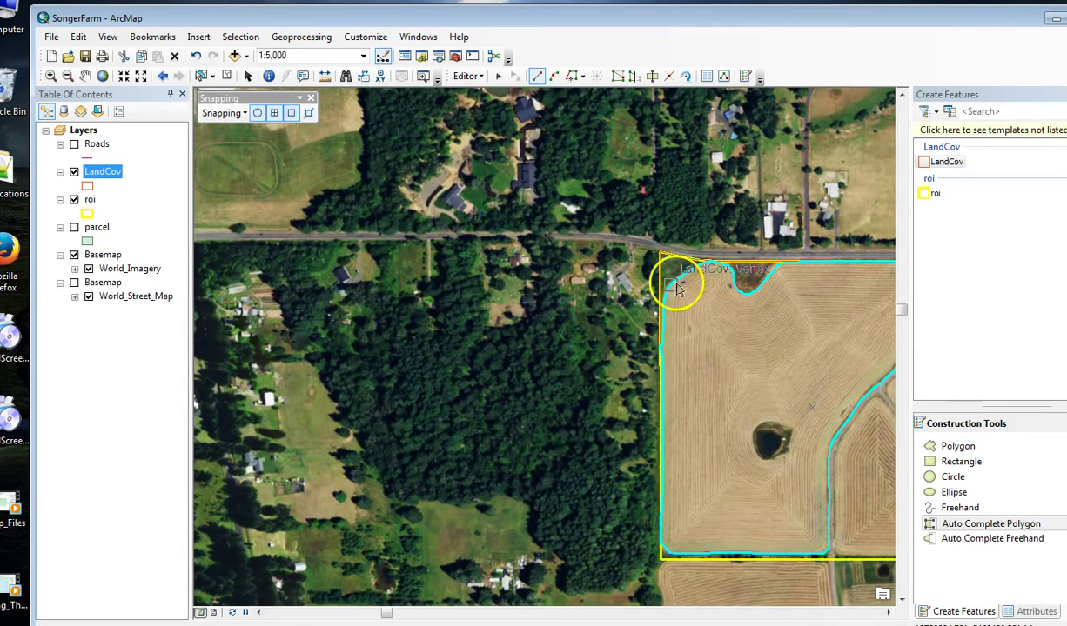
pyautogui.click(887, 615)
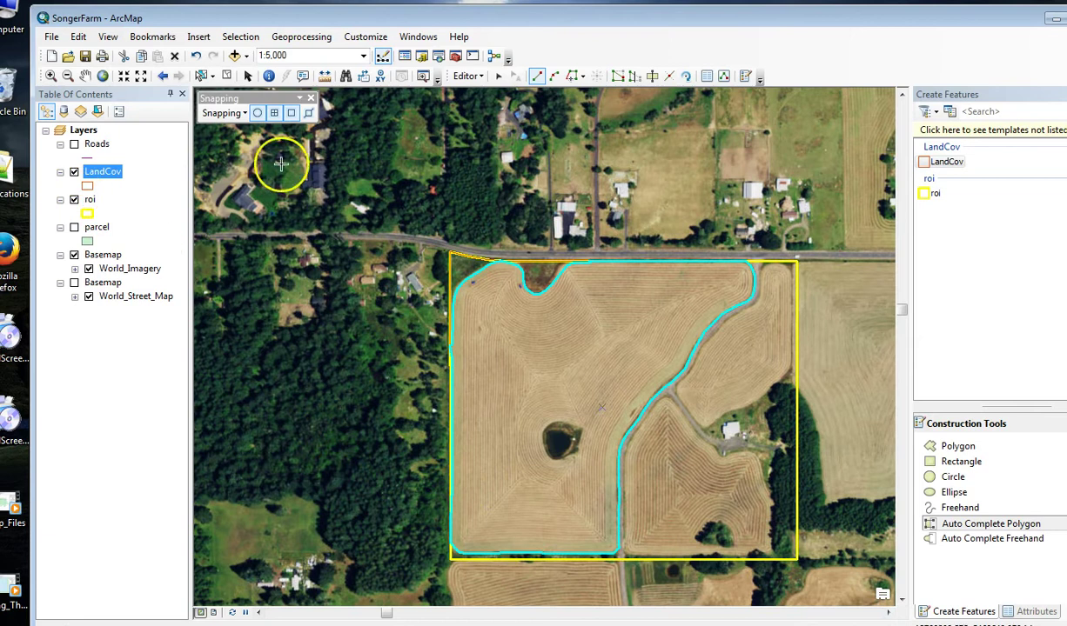
pyautogui.click(705, 77)
pyautogui.click(1038, 259)
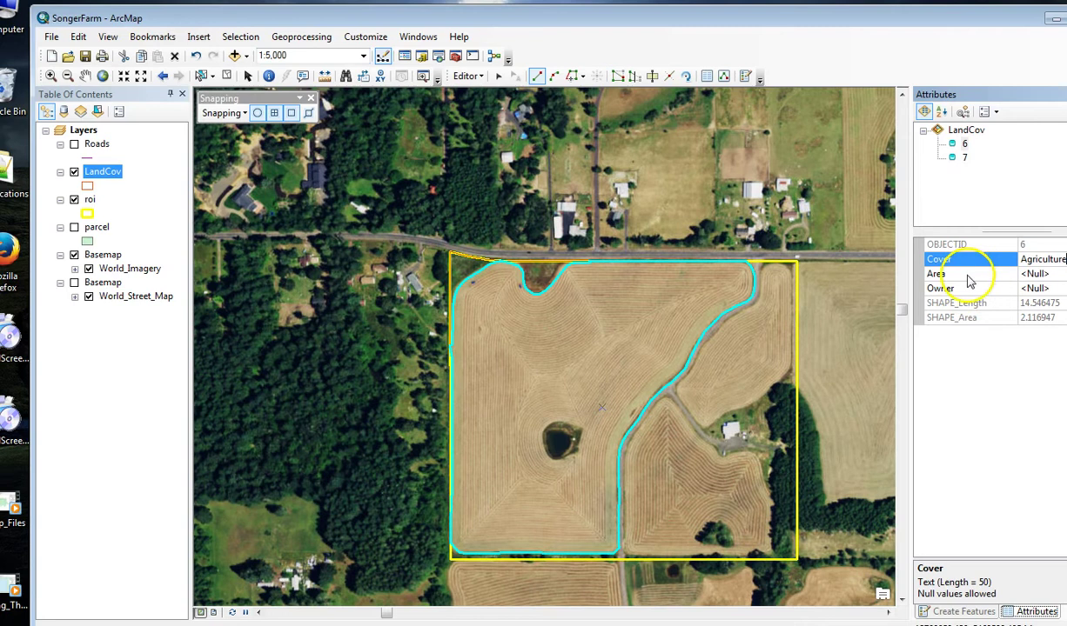
pyautogui.click(481, 77)
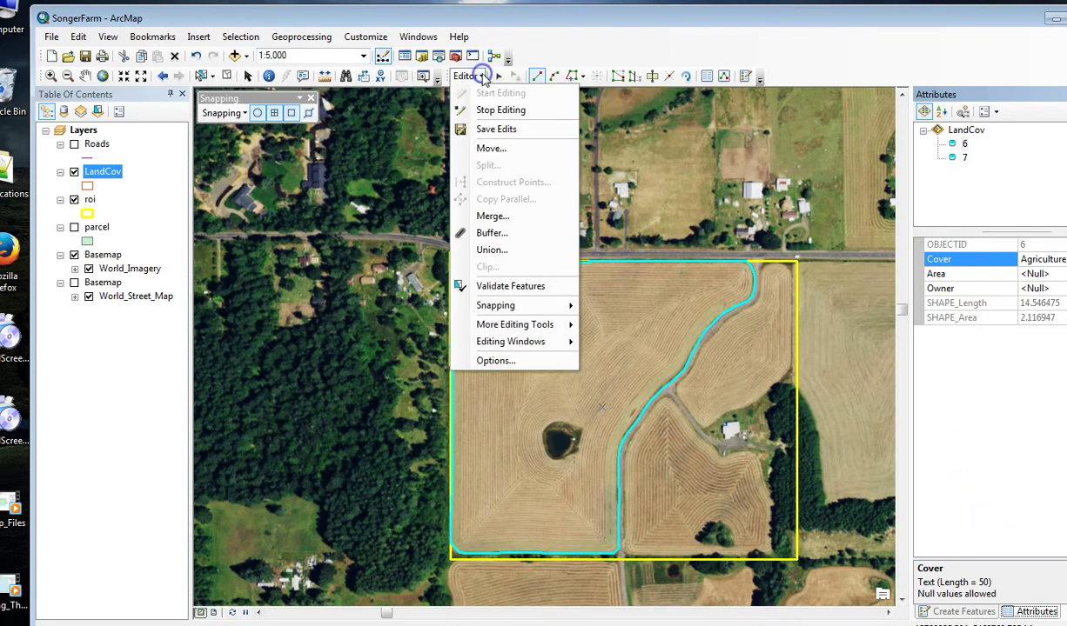
pyautogui.click(496, 110)
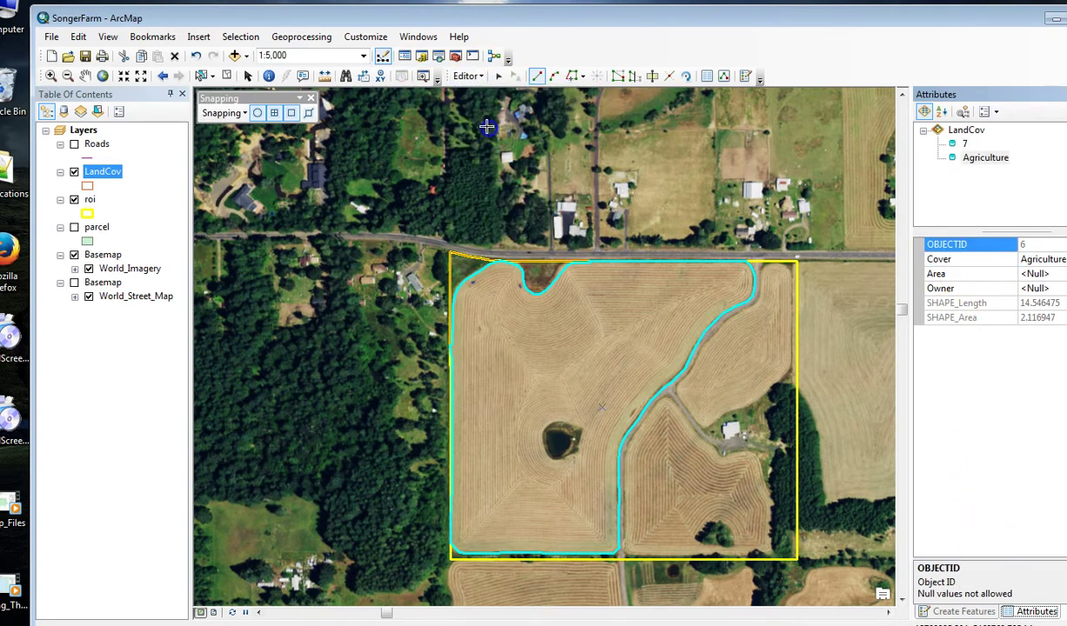
# Open the LandCov attribute table and select its records one at a time to identify each polygon on the map
pyautogui.rightClick(111, 172)
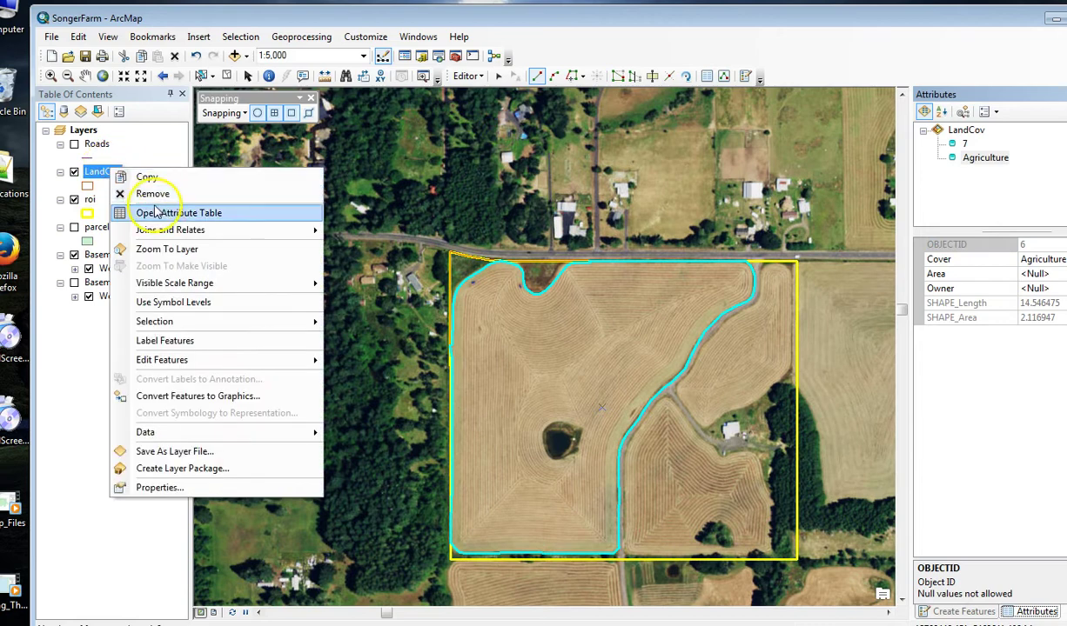
pyautogui.click(174, 213)
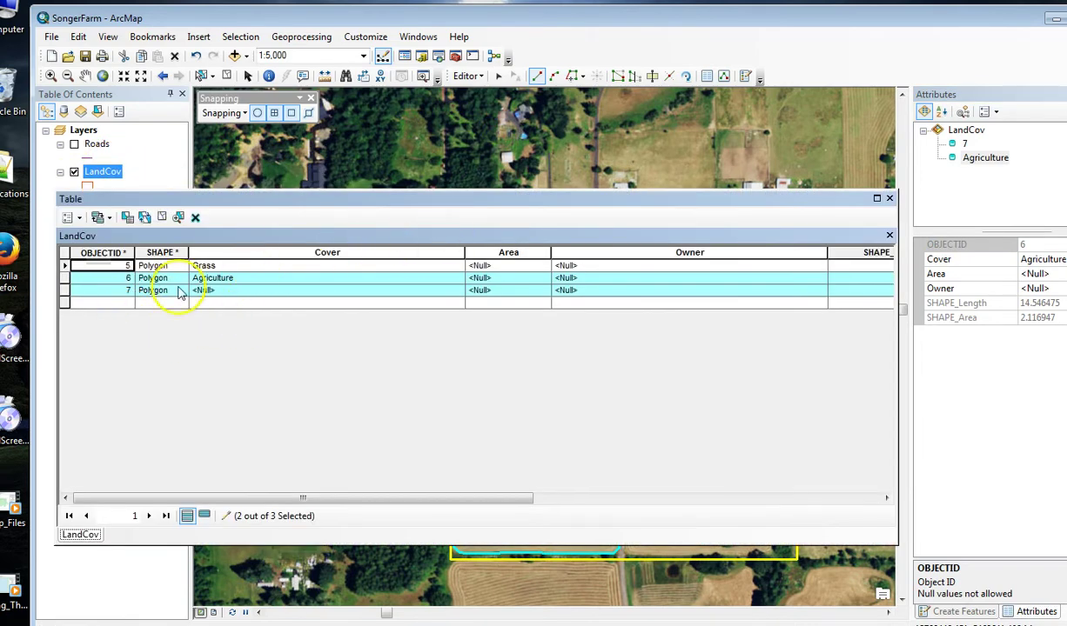
pyautogui.click(66, 279)
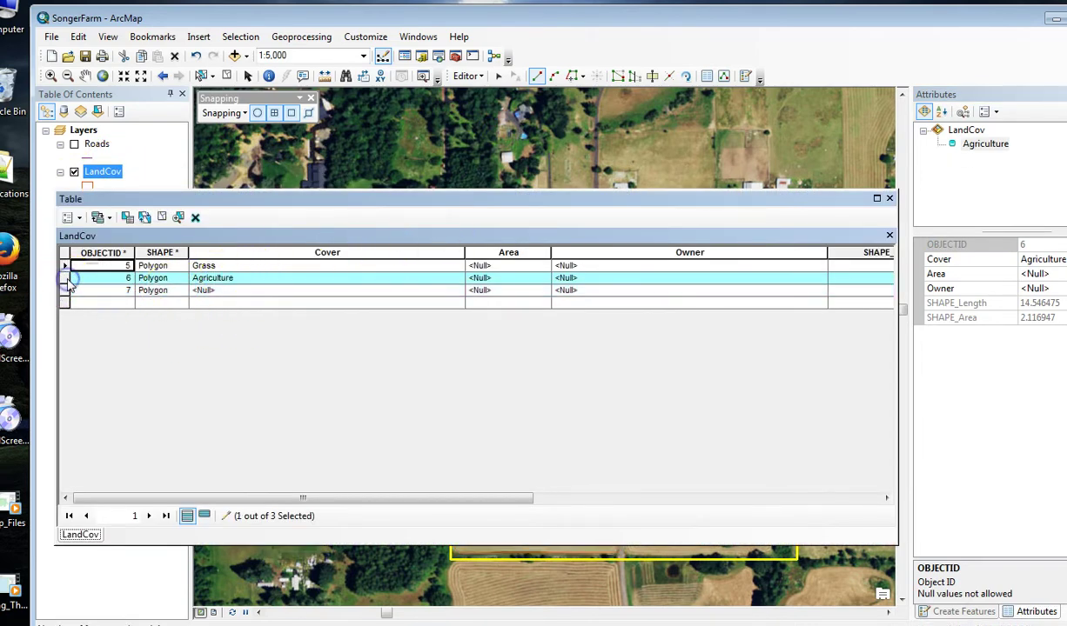
pyautogui.click(65, 265)
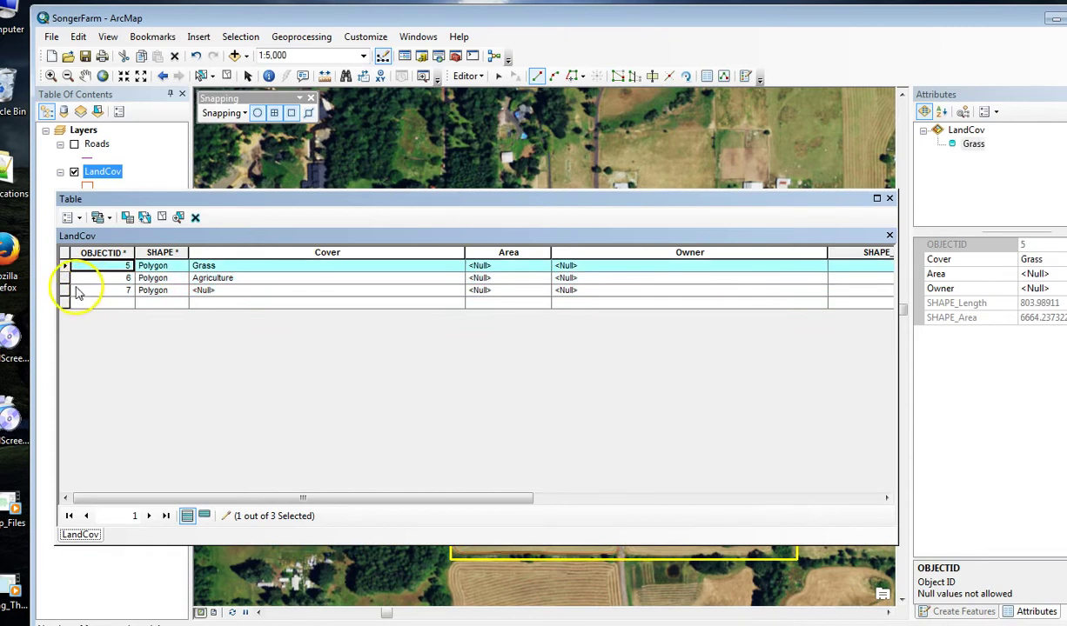
pyautogui.click(66, 290)
pyautogui.moveTo(755, 199); pyautogui.dragTo(646, 485)
pyautogui.moveTo(539, 494); pyautogui.dragTo(595, 393)
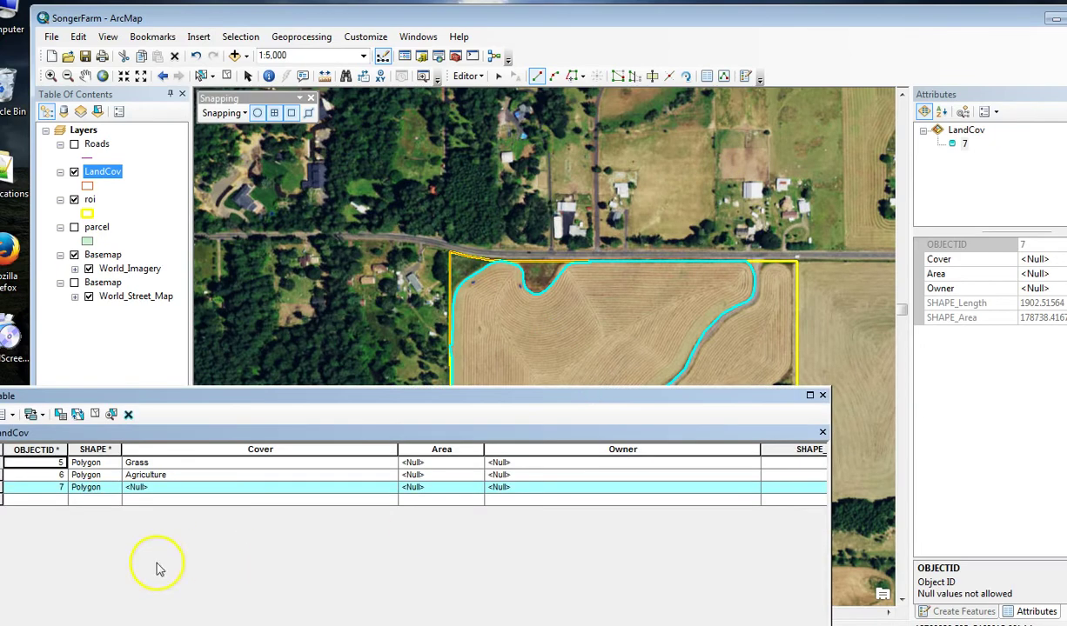
pyautogui.click(7, 475)
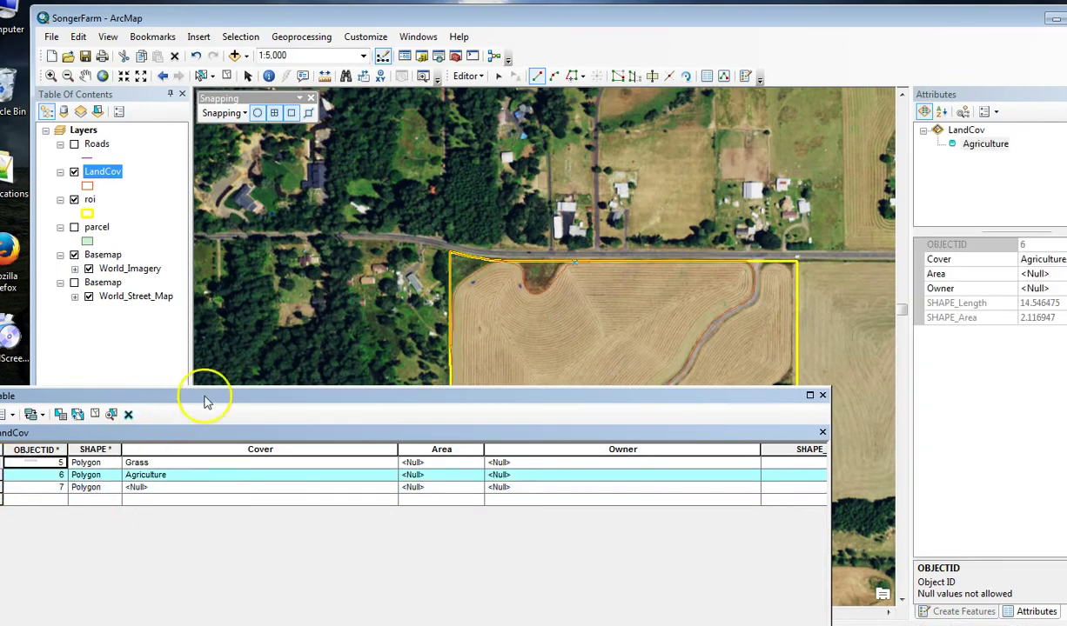
pyautogui.moveTo(320, 394); pyautogui.dragTo(333, 393)
pyautogui.click(85, 471)
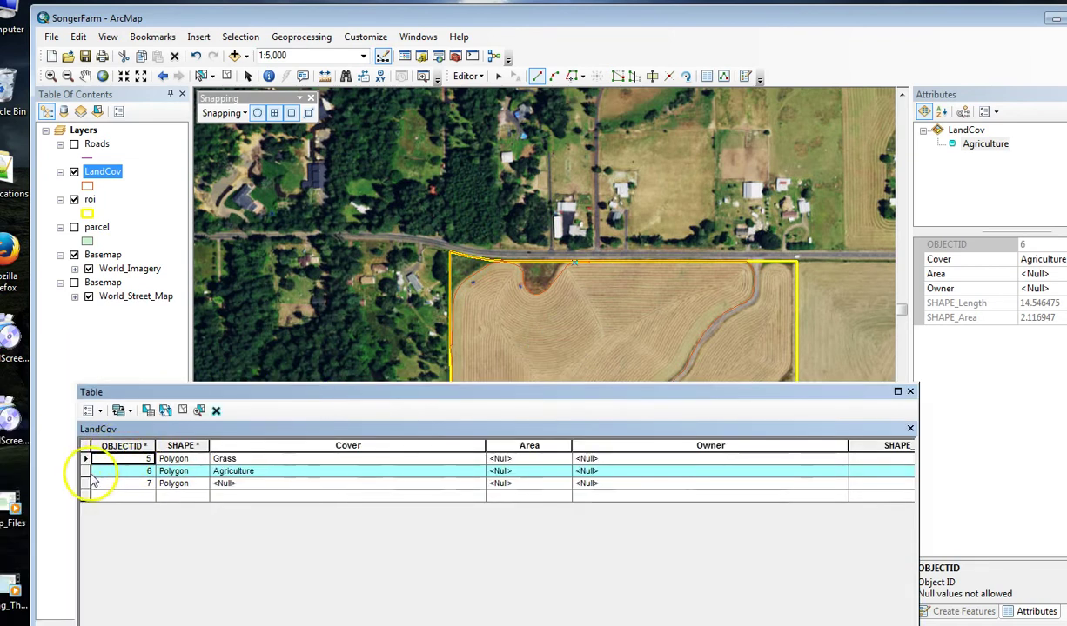
# Set the Cover attribute of LandCov feature 7 to Agriculture in the attribute table and close the table
pyautogui.click(239, 484)
pyautogui.click(265, 483)
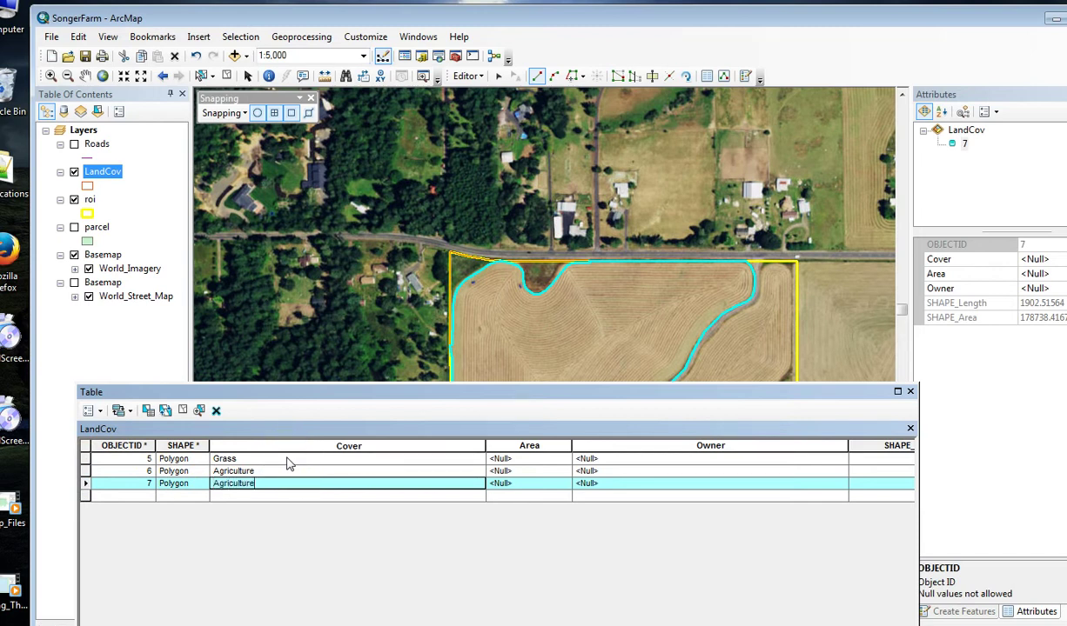
pyautogui.click(910, 392)
# Select LandCov feature 6, the tiny sliver at the field's north edge, and add the adjoining large field polygon to the selection
pyautogui.rightClick(96, 174)
pyautogui.click(109, 211)
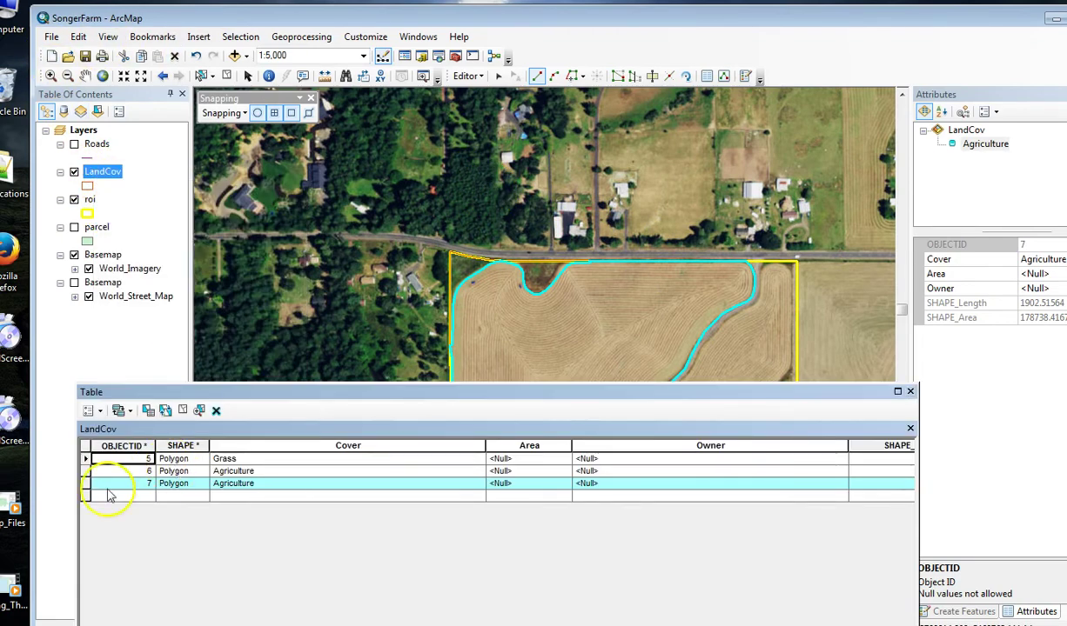
pyautogui.click(86, 471)
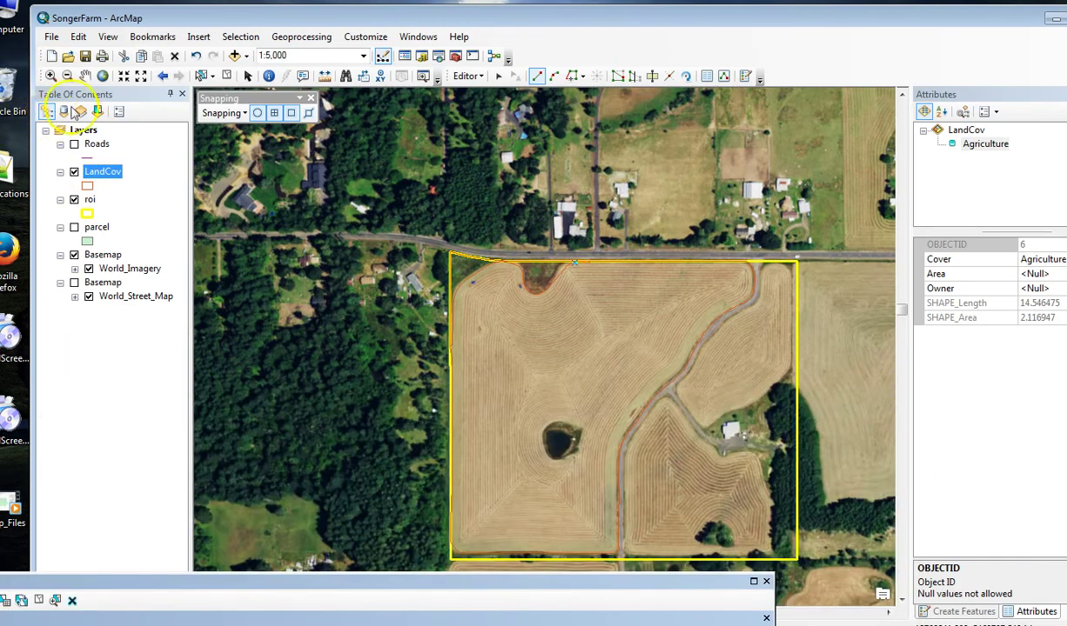
pyautogui.click(51, 79)
pyautogui.moveTo(505, 266); pyautogui.dragTo(565, 301)
pyautogui.moveTo(370, 254); pyautogui.dragTo(495, 324)
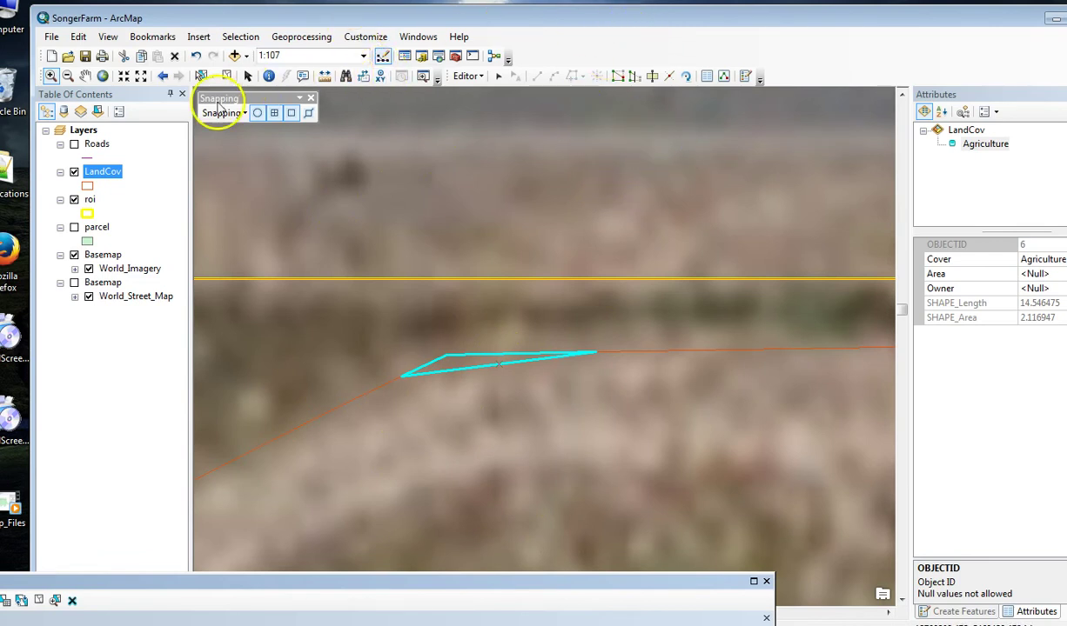
pyautogui.click(501, 76)
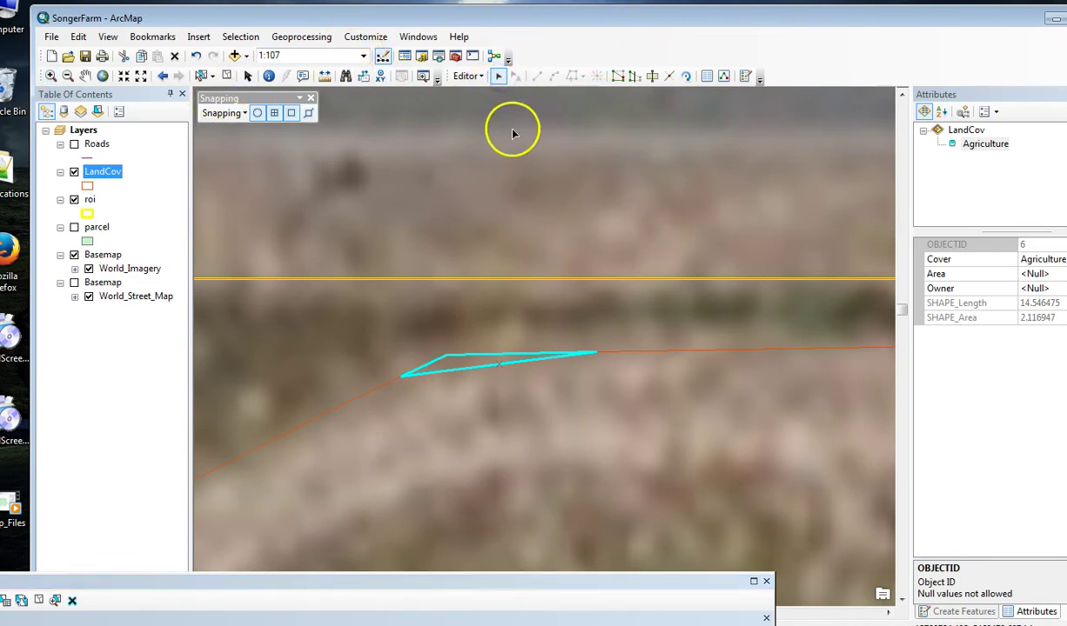
pyautogui.keyDown('shift'); pyautogui.click(583, 450); pyautogui.keyUp('shift')
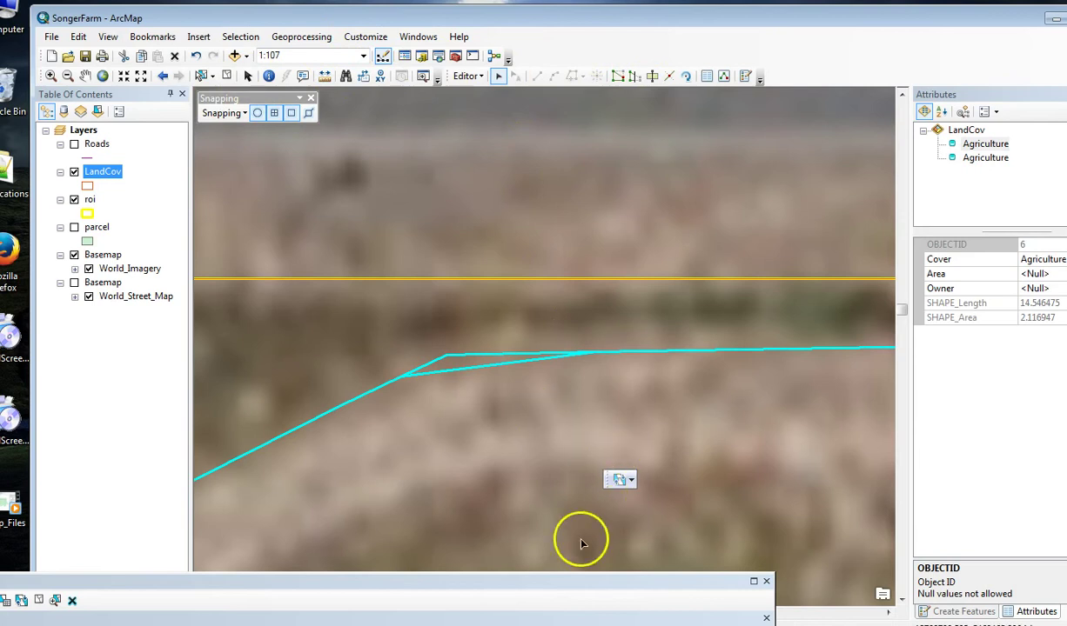
# Check both selected Agriculture records in the attribute table and merge them into the first Agriculture (LandCov) feature
pyautogui.rightClick(112, 171)
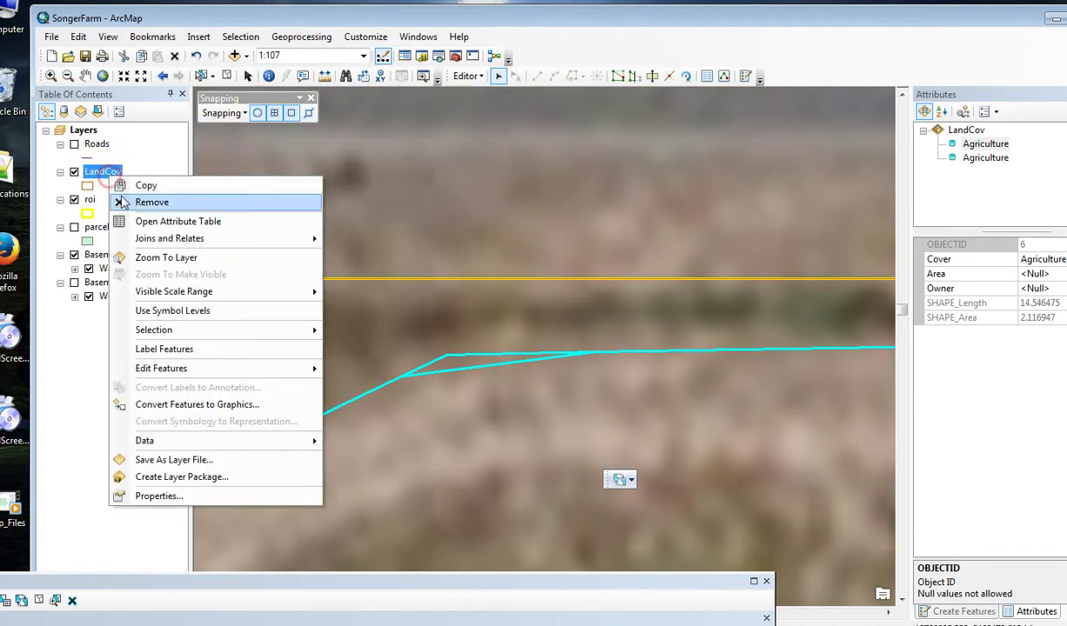
pyautogui.click(132, 217)
pyautogui.moveTo(261, 588); pyautogui.dragTo(477, 289)
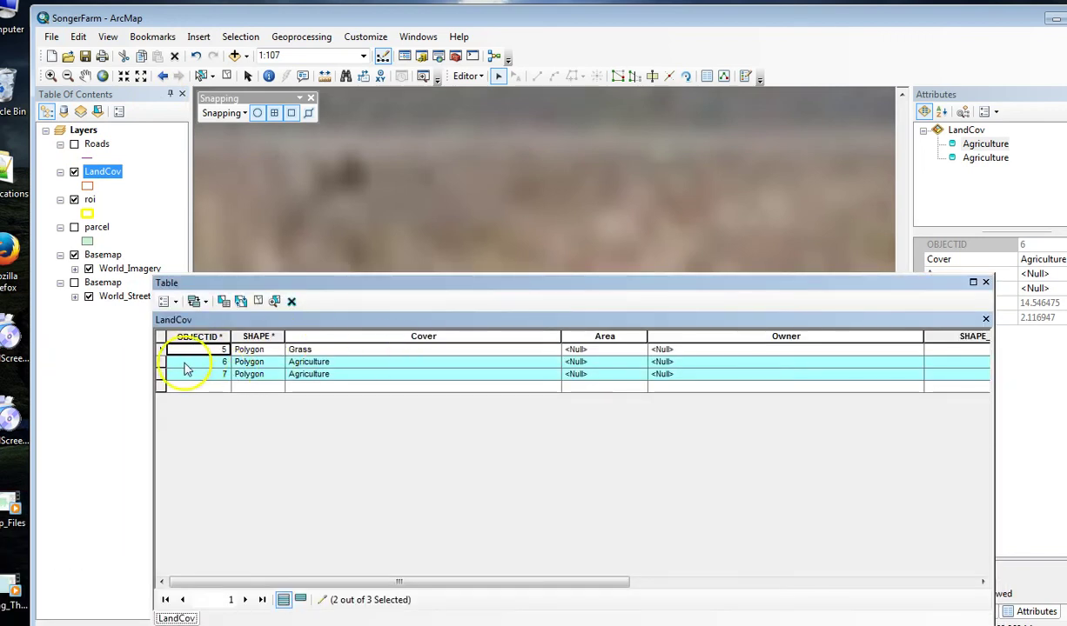
pyautogui.moveTo(593, 291); pyautogui.dragTo(532, 313)
pyautogui.click(479, 79)
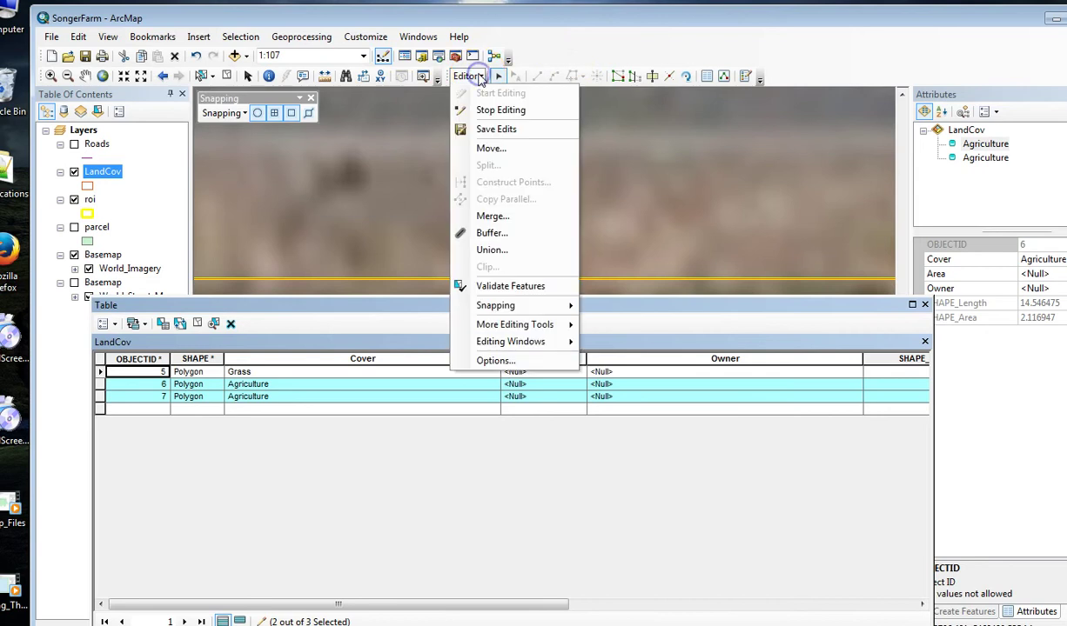
pyautogui.click(503, 216)
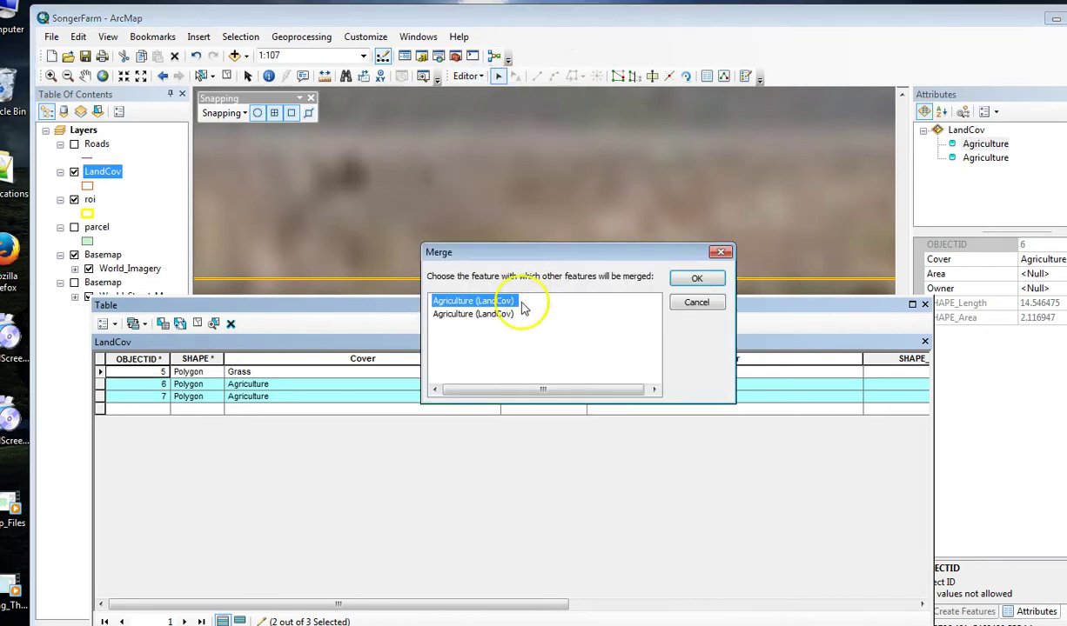
pyautogui.click(697, 280)
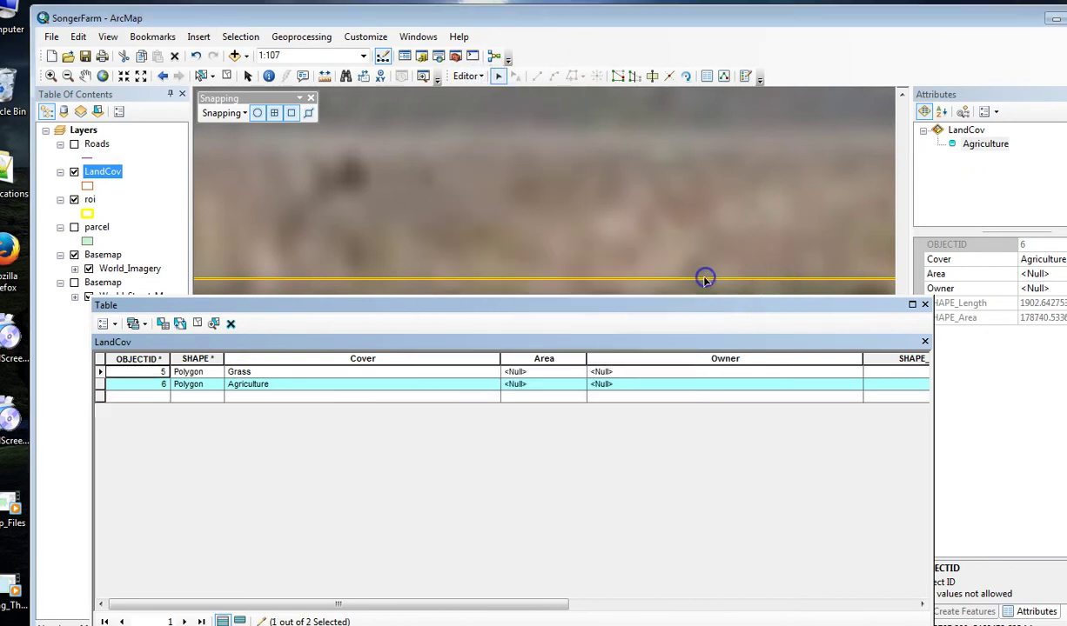
pyautogui.click(925, 305)
pyautogui.scroll(3, 374, 402)
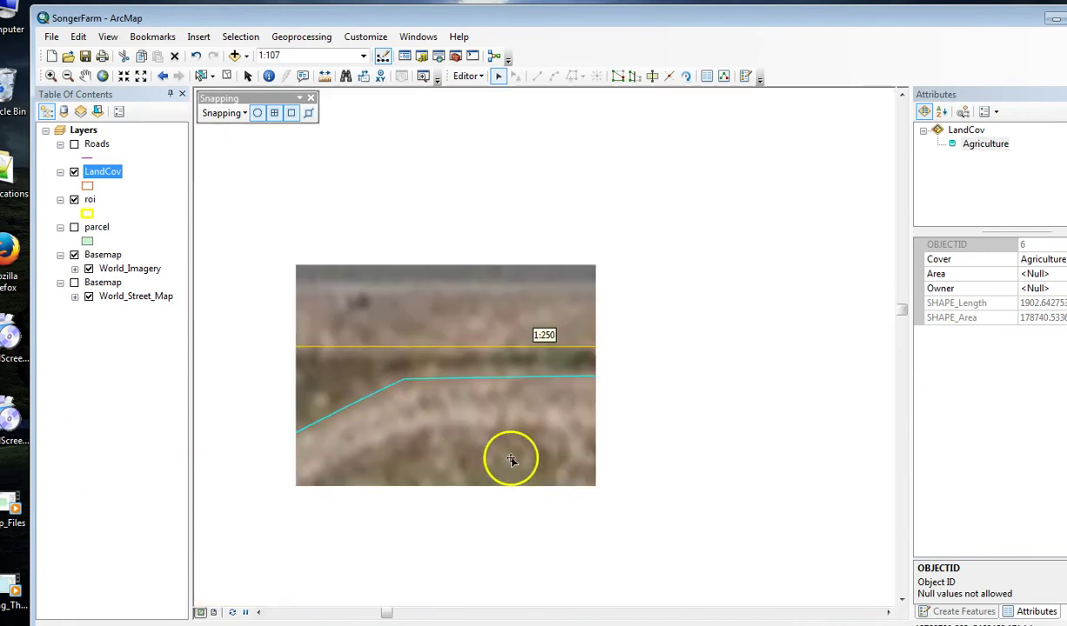
pyautogui.scroll(2, 565, 440)
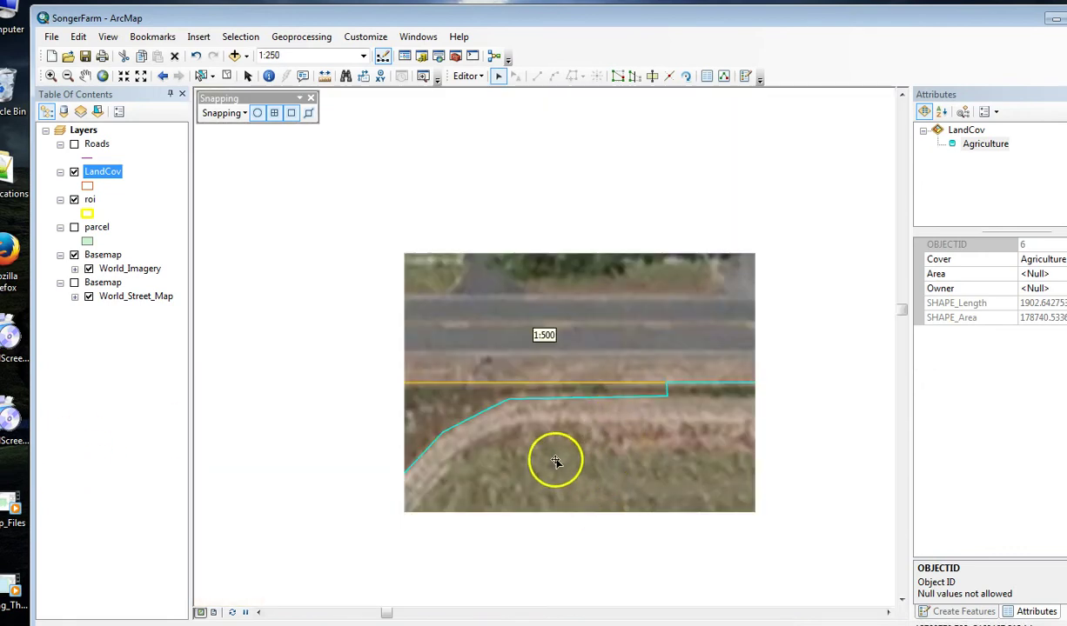
pyautogui.scroll(1, 557, 469)
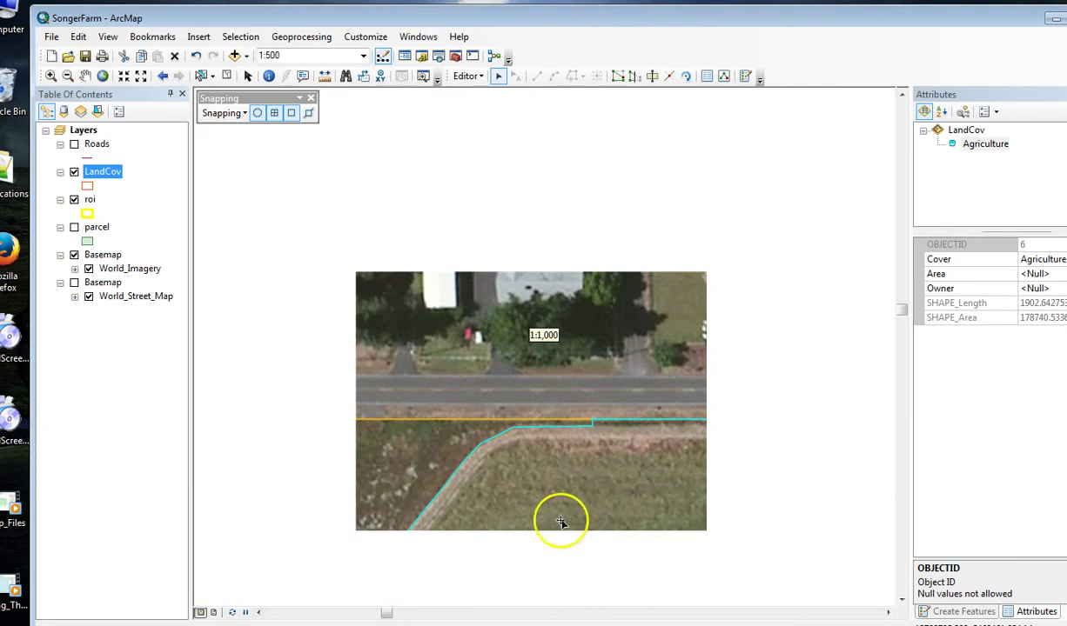
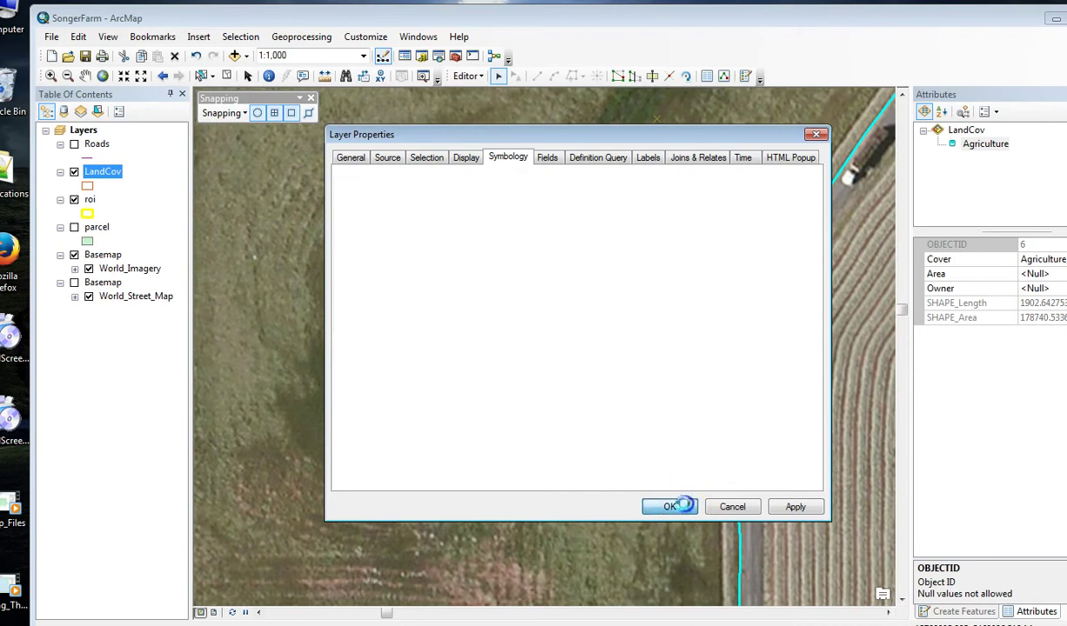
# Change the symbol of LandCov's Agriculture category to Hollow
pyautogui.scroll(-5, 427, 449)
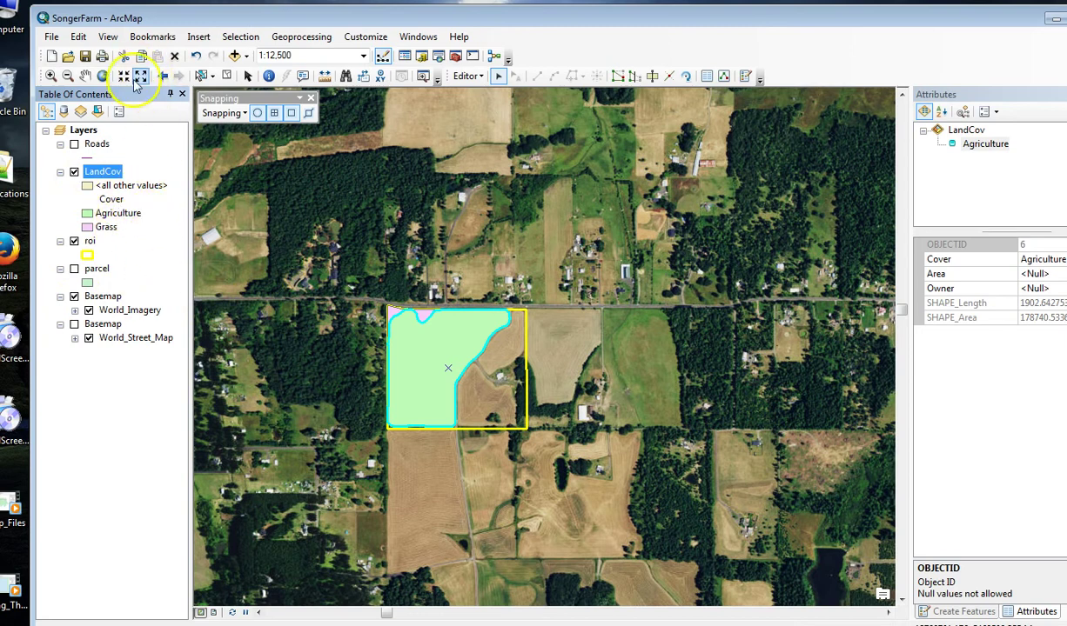
pyautogui.click(50, 75)
pyautogui.moveTo(371, 294); pyautogui.dragTo(591, 478)
pyautogui.moveTo(338, 277); pyautogui.dragTo(472, 398)
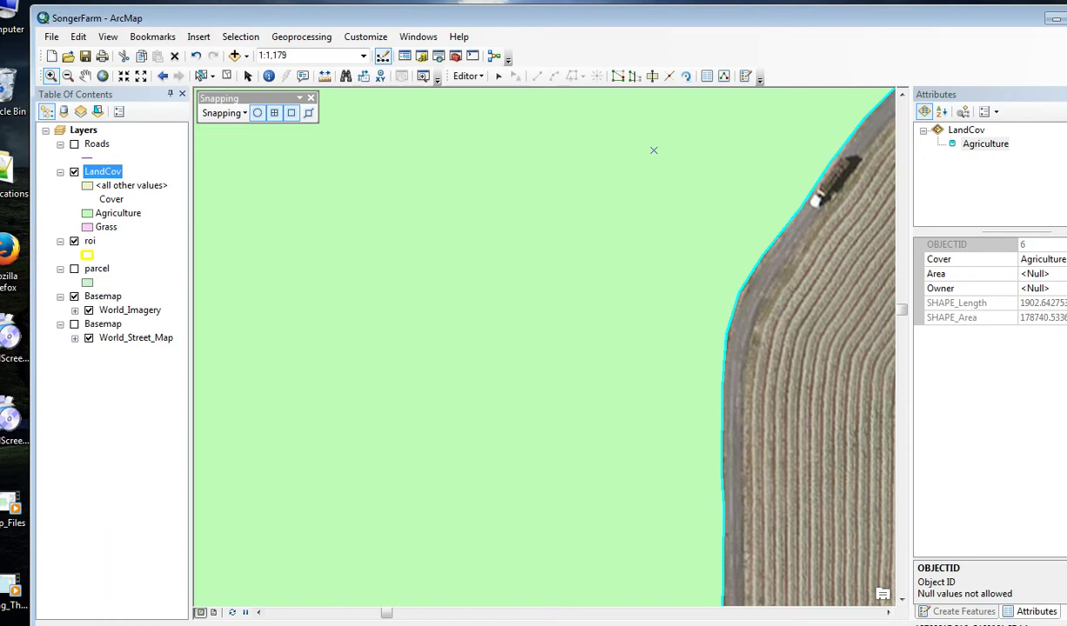
pyautogui.click(87, 214)
pyautogui.click(386, 295)
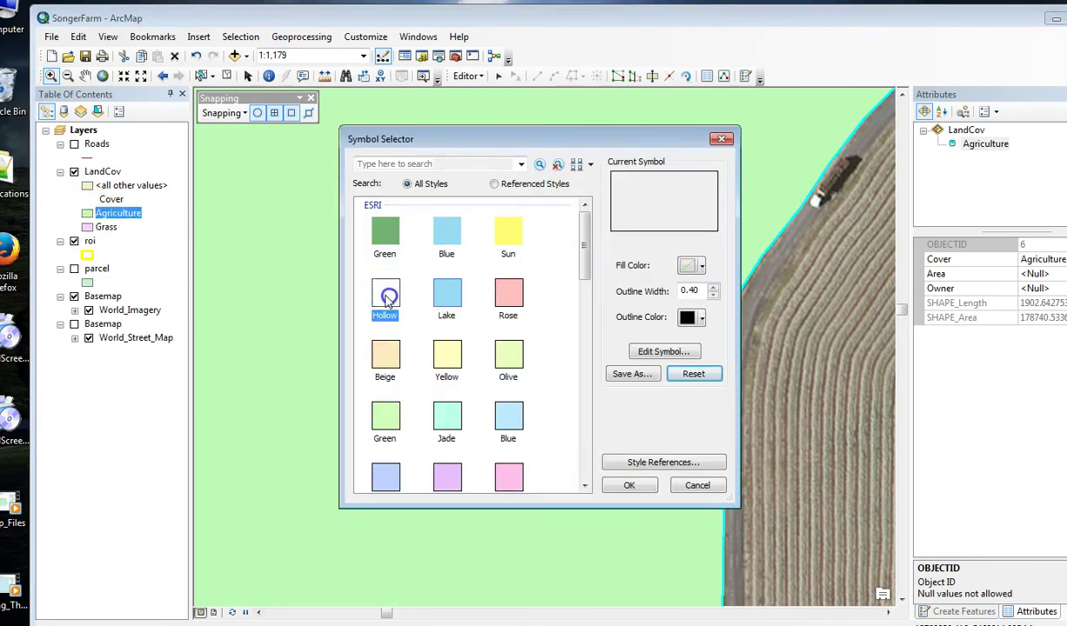
pyautogui.click(630, 485)
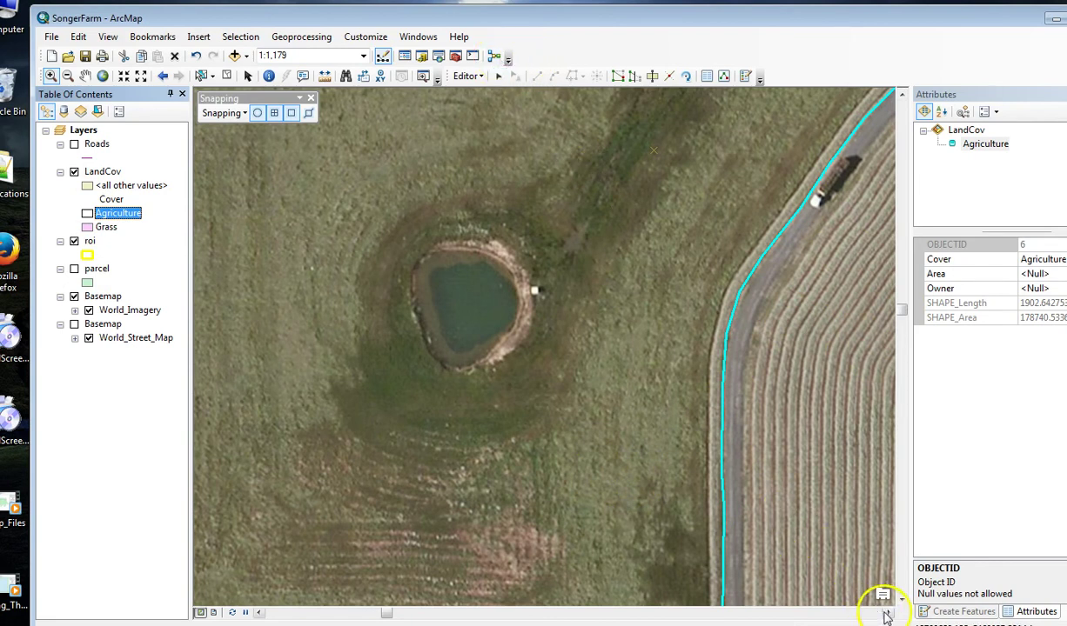
# Digitize a LandCov polygon around the outer bank of the pond inside the large agricultural field
pyautogui.click(957, 612)
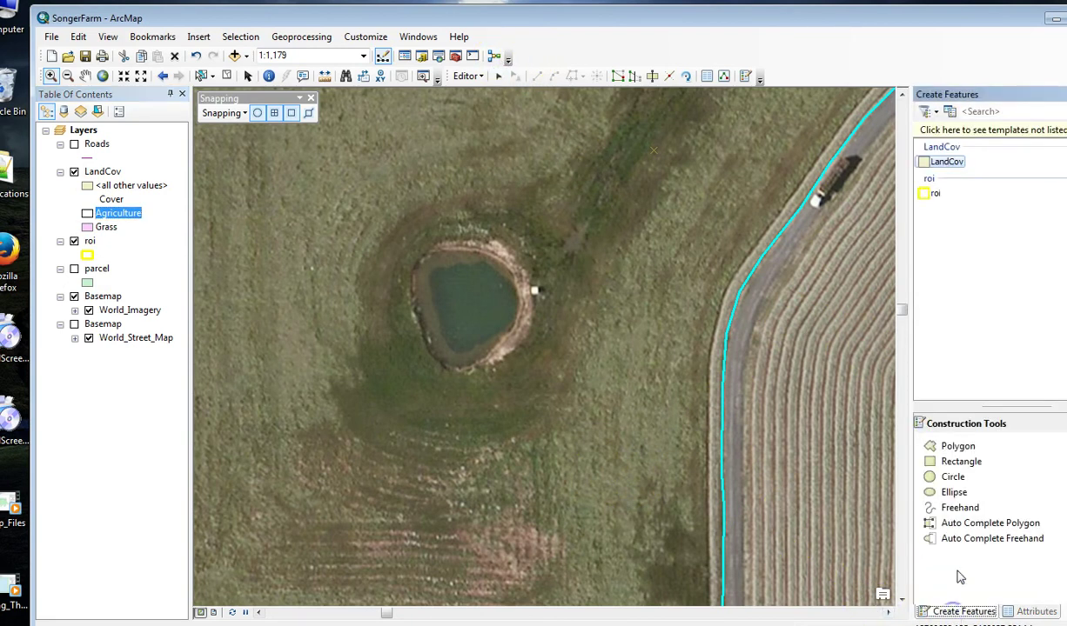
pyautogui.click(962, 447)
pyautogui.click(437, 243)
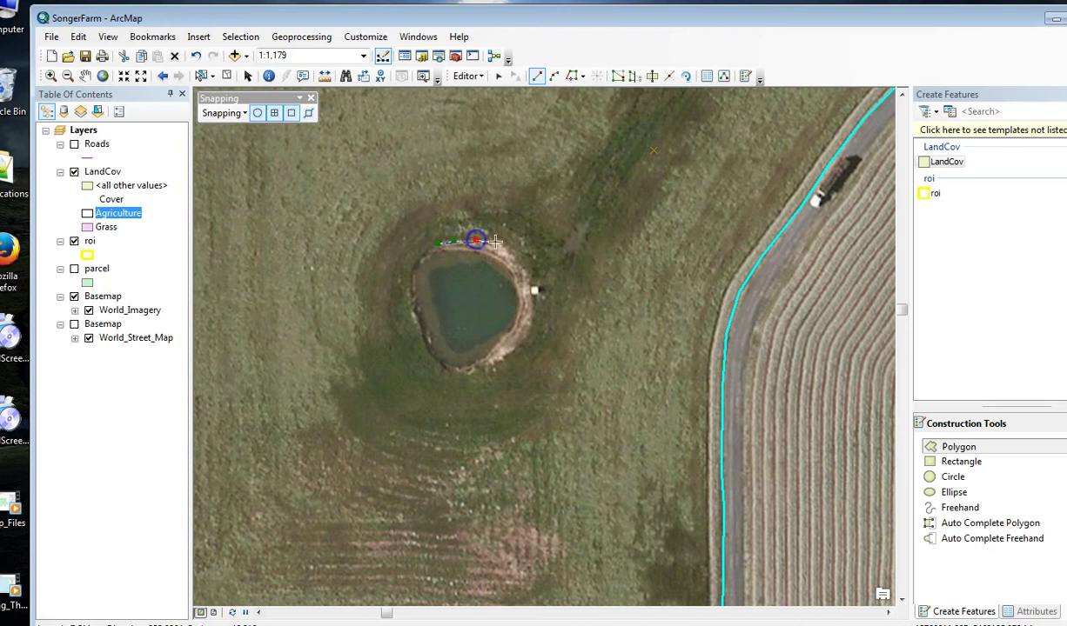
pyautogui.click(520, 260)
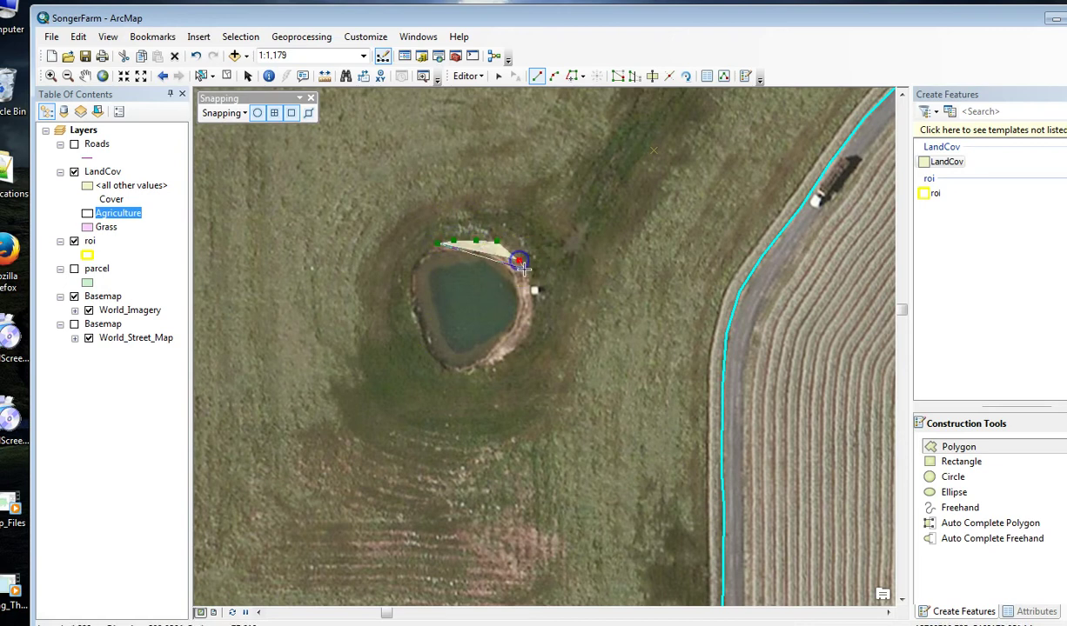
pyautogui.click(530, 285)
pyautogui.click(532, 301)
pyautogui.click(523, 336)
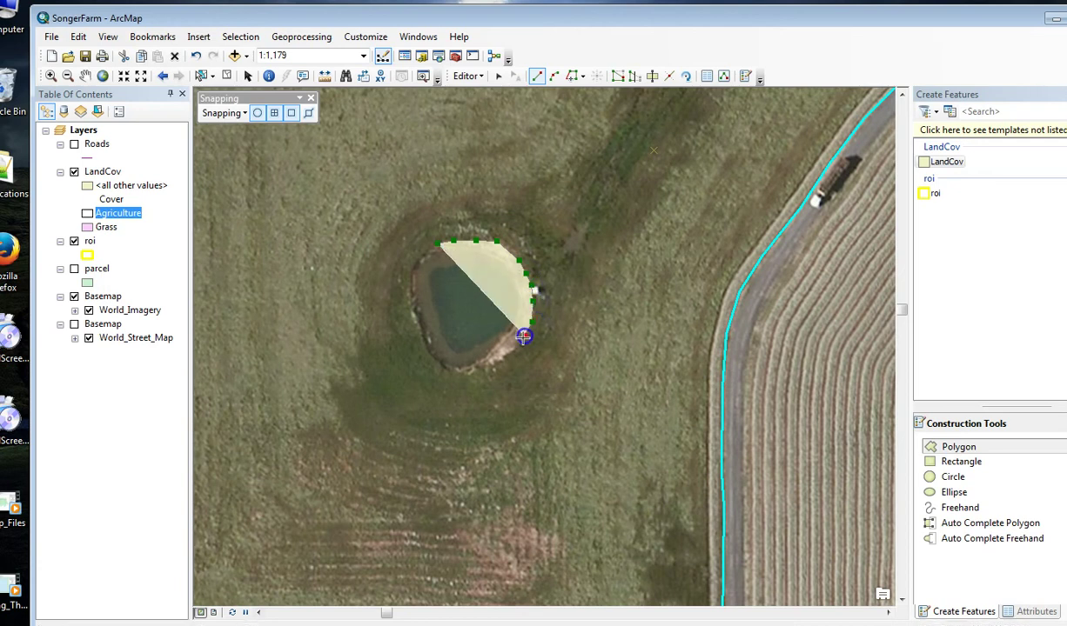
pyautogui.click(508, 354)
pyautogui.click(494, 358)
pyautogui.click(478, 364)
pyautogui.click(460, 372)
pyautogui.click(448, 368)
pyautogui.click(438, 361)
pyautogui.click(427, 348)
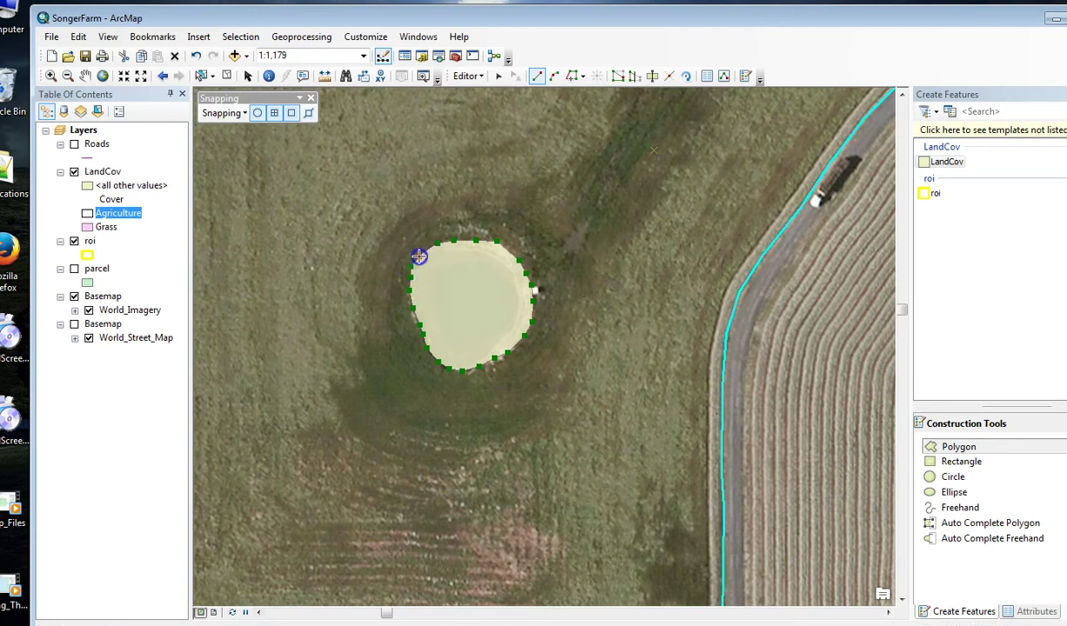
pyautogui.doubleClick(418, 256)
# Set the new pond polygon's Cover attribute to Pond and select the LandCov layer
pyautogui.click(712, 77)
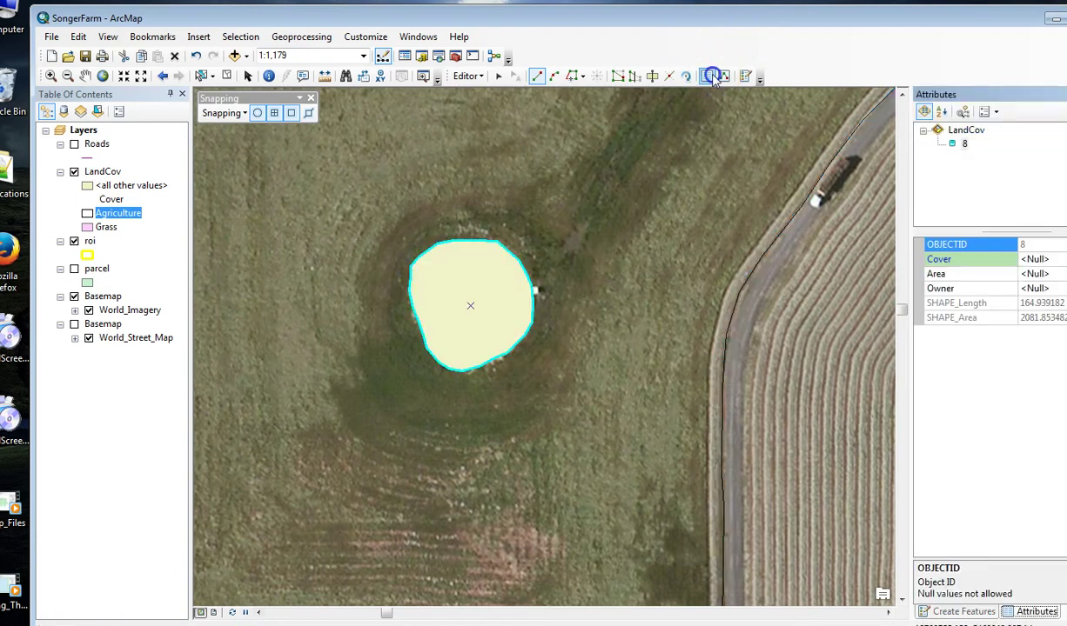
pyautogui.click(1032, 260)
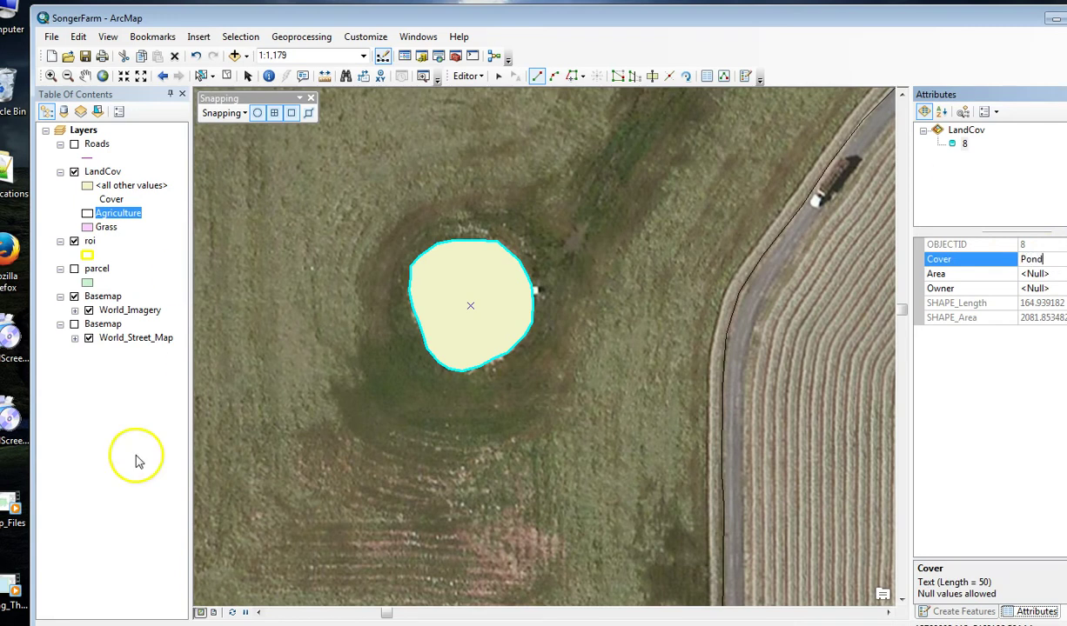
pyautogui.write('Pond')
pyautogui.press('Return')
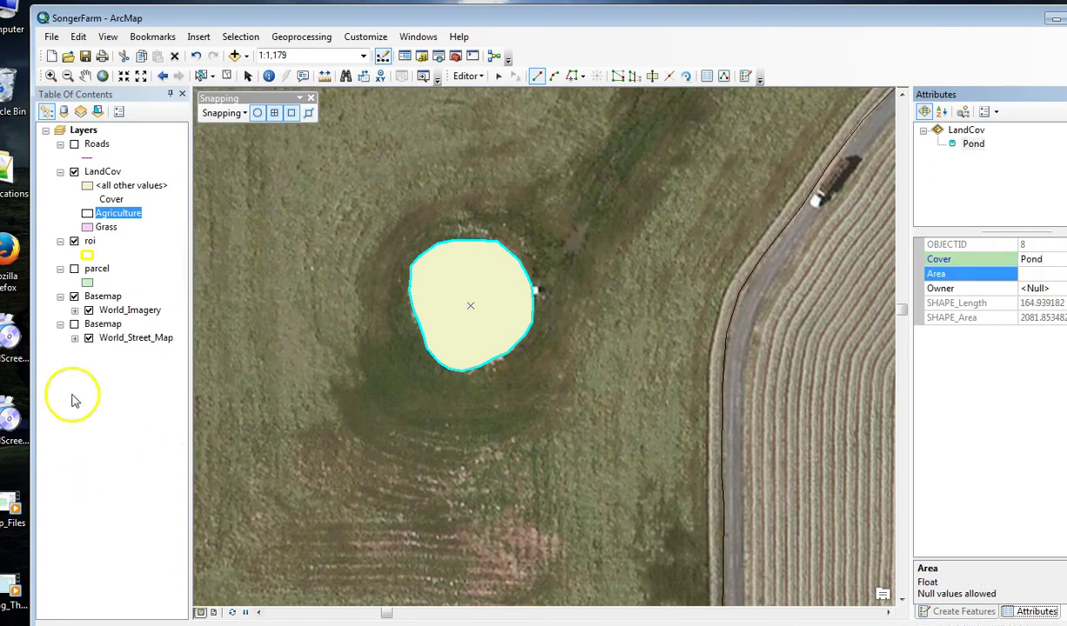
pyautogui.click(100, 172)
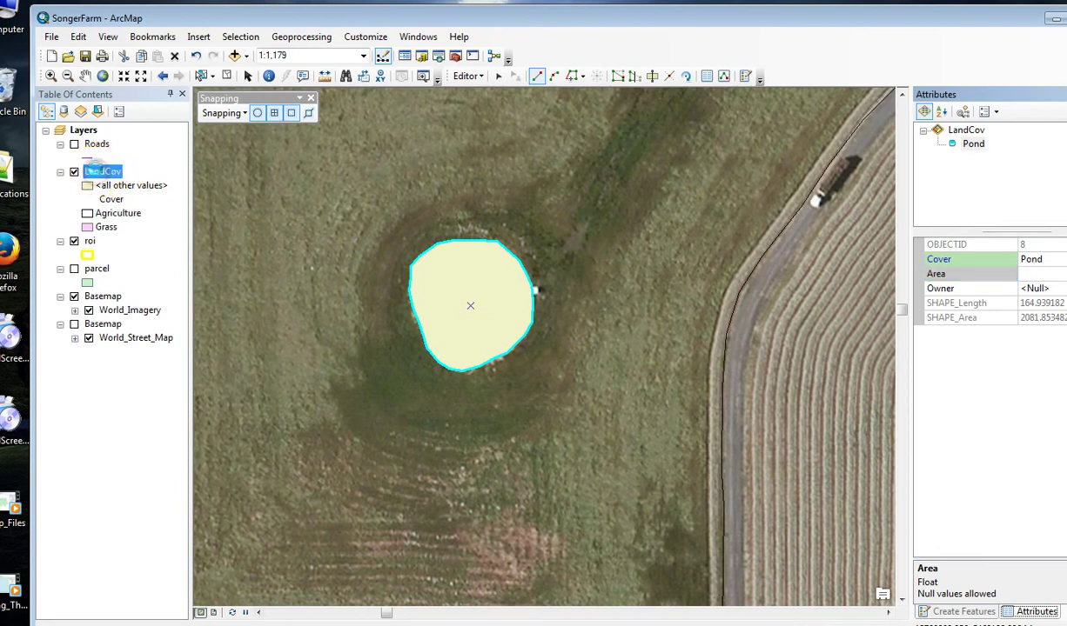
# Clip the surrounding LandCov features with the selected Pond polygon, using a 0.000 buffer distance and discarding the area that intersects
pyautogui.rightClick(96, 169)
pyautogui.click(133, 214)
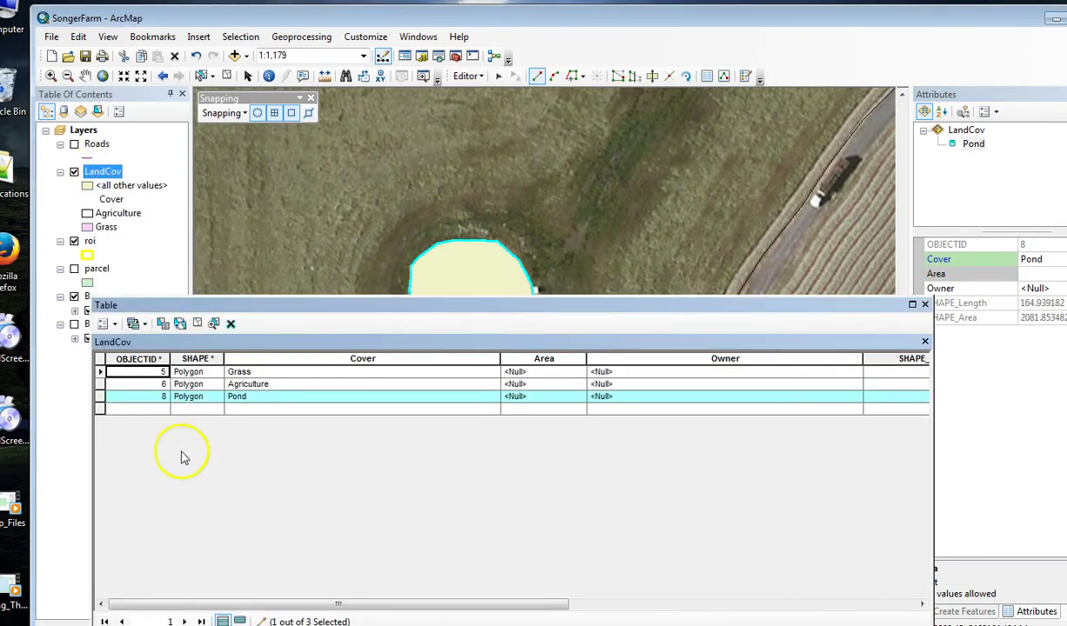
pyautogui.click(98, 402)
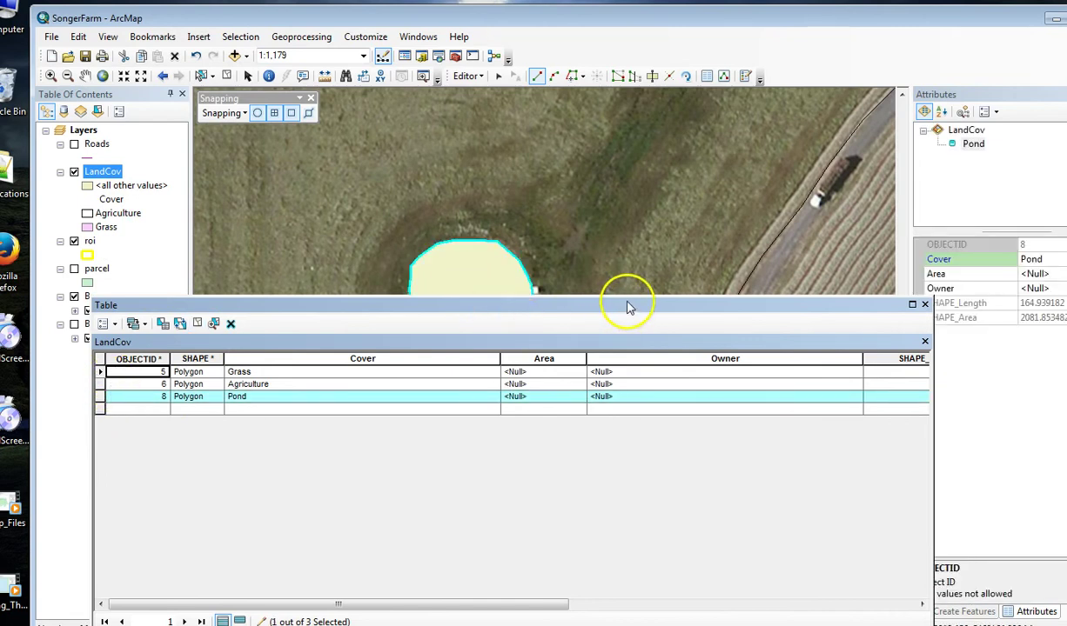
pyautogui.click(467, 76)
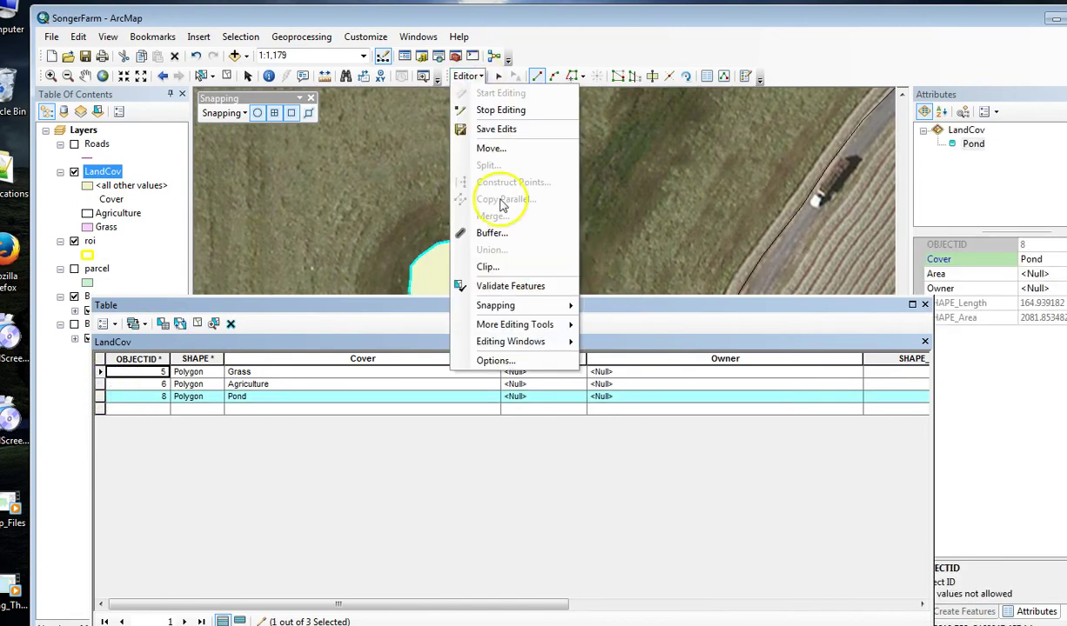
pyautogui.click(487, 268)
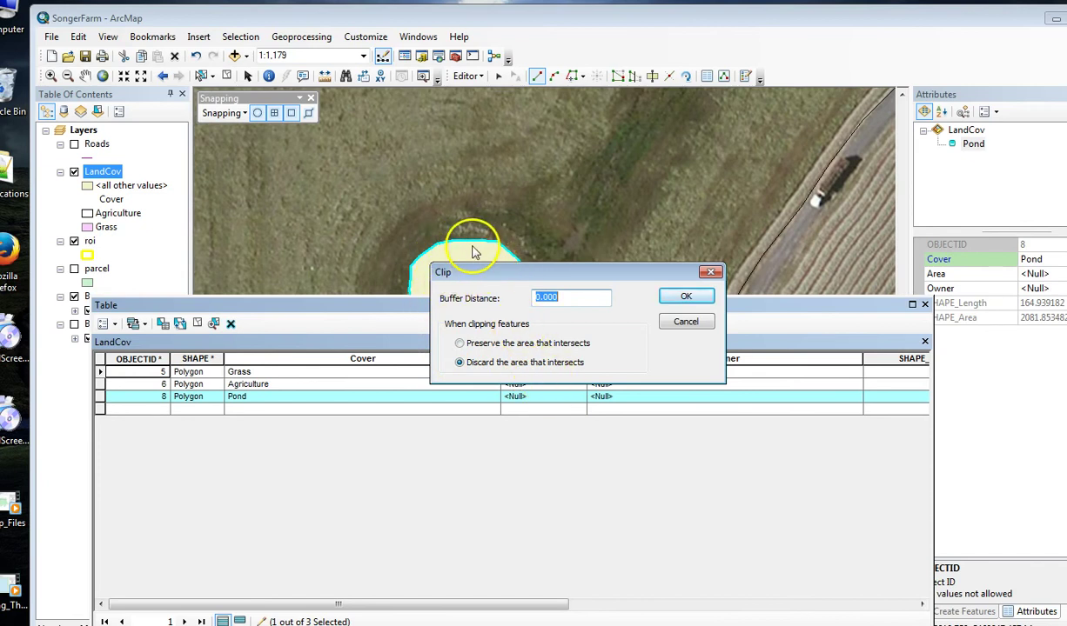
pyautogui.click(685, 296)
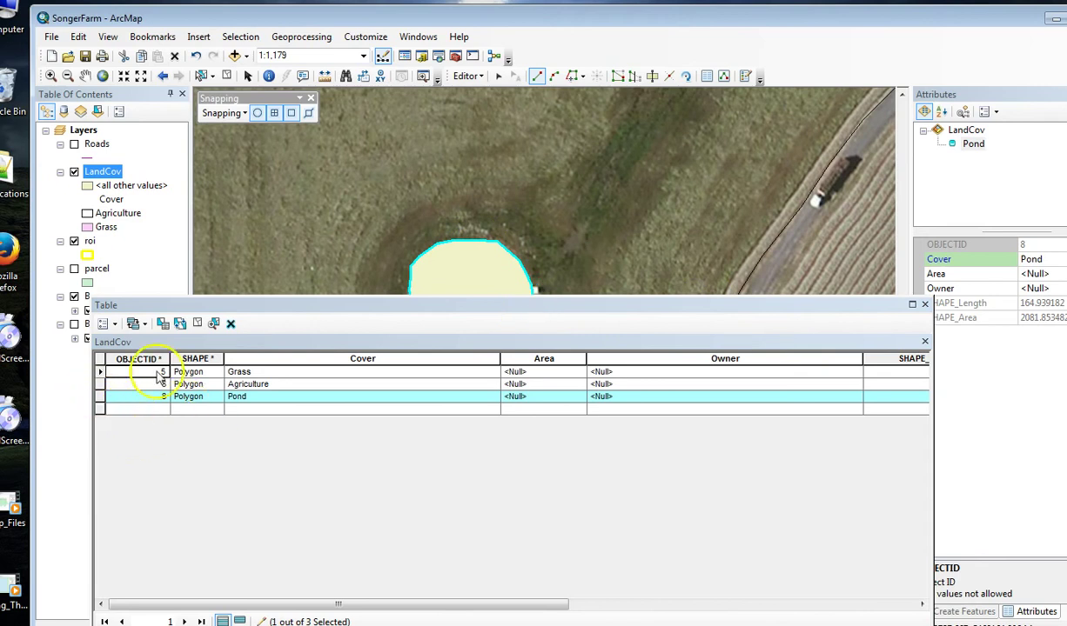
pyautogui.click(925, 304)
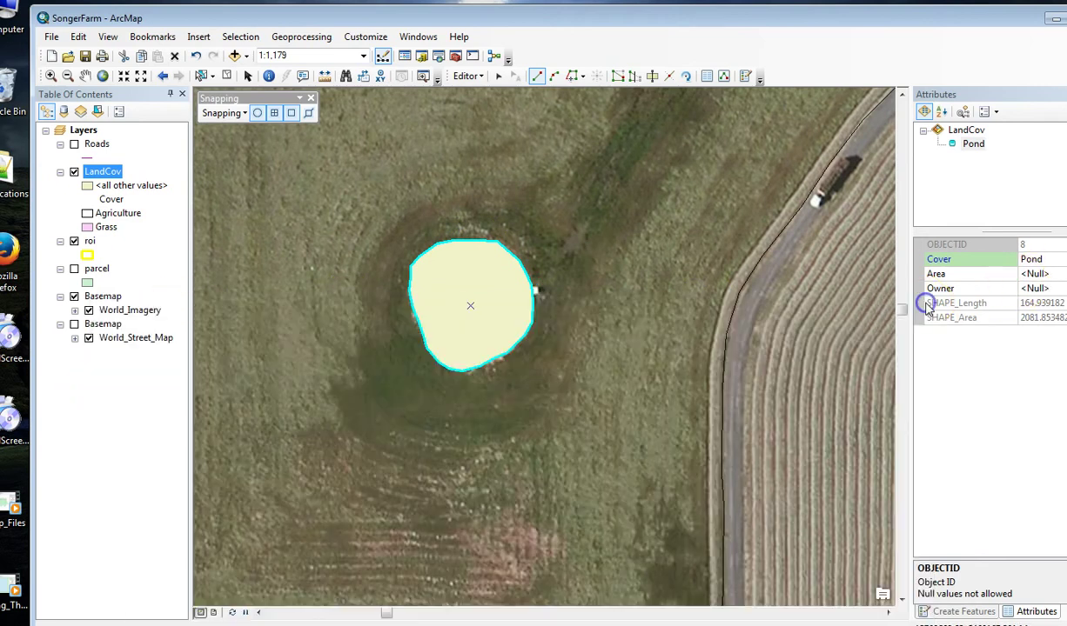
# Add all Cover values to LandCov's unique-value symbology and give the Pond category the Lake symbol
pyautogui.rightClick(104, 173)
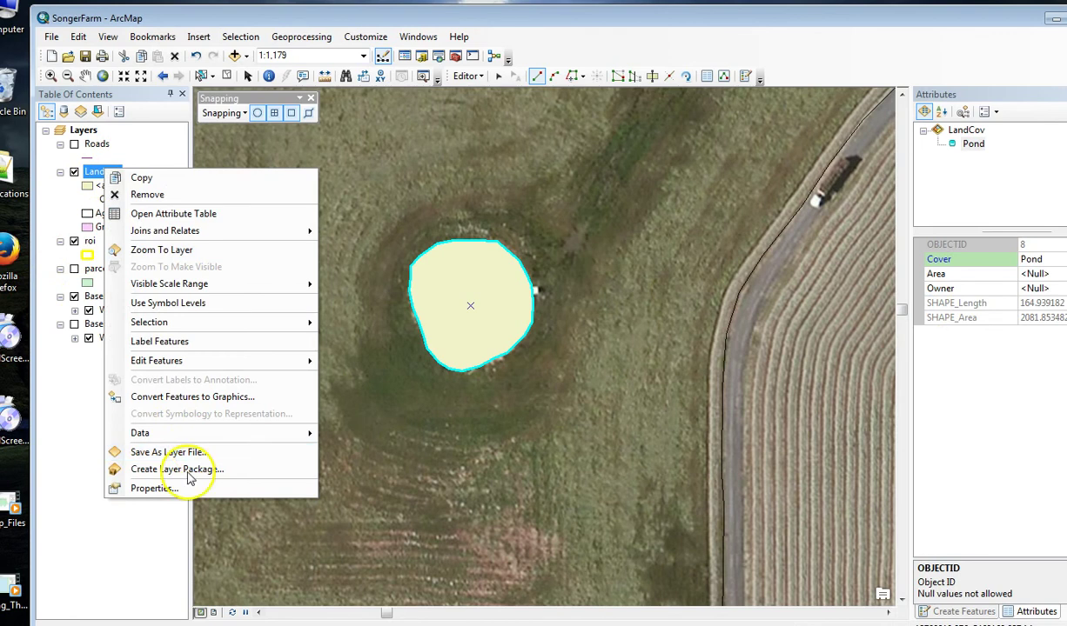
pyautogui.click(155, 488)
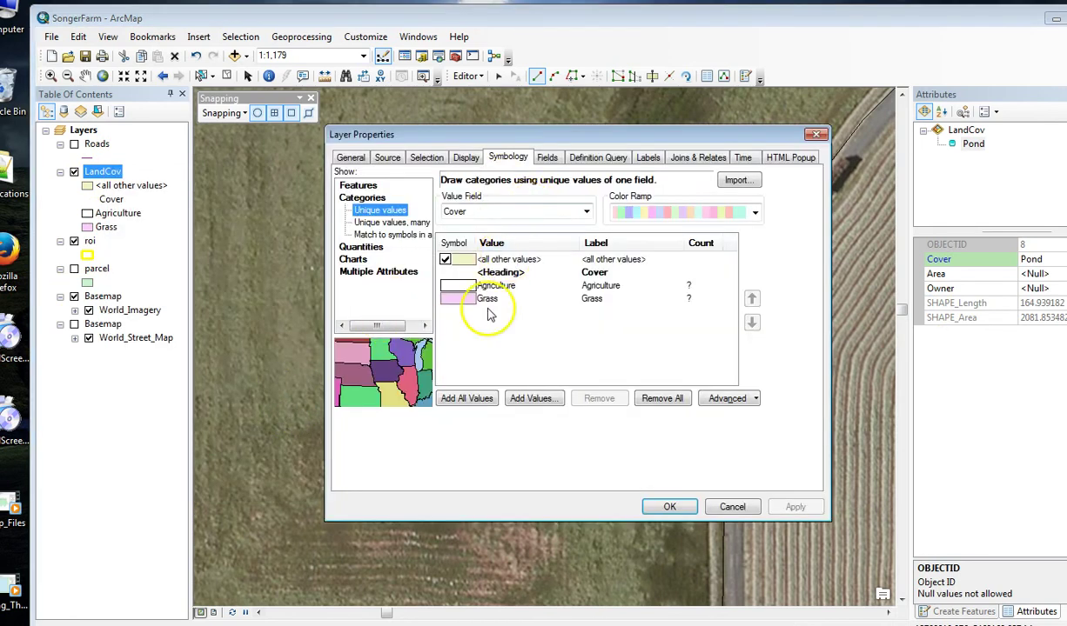
pyautogui.click(470, 399)
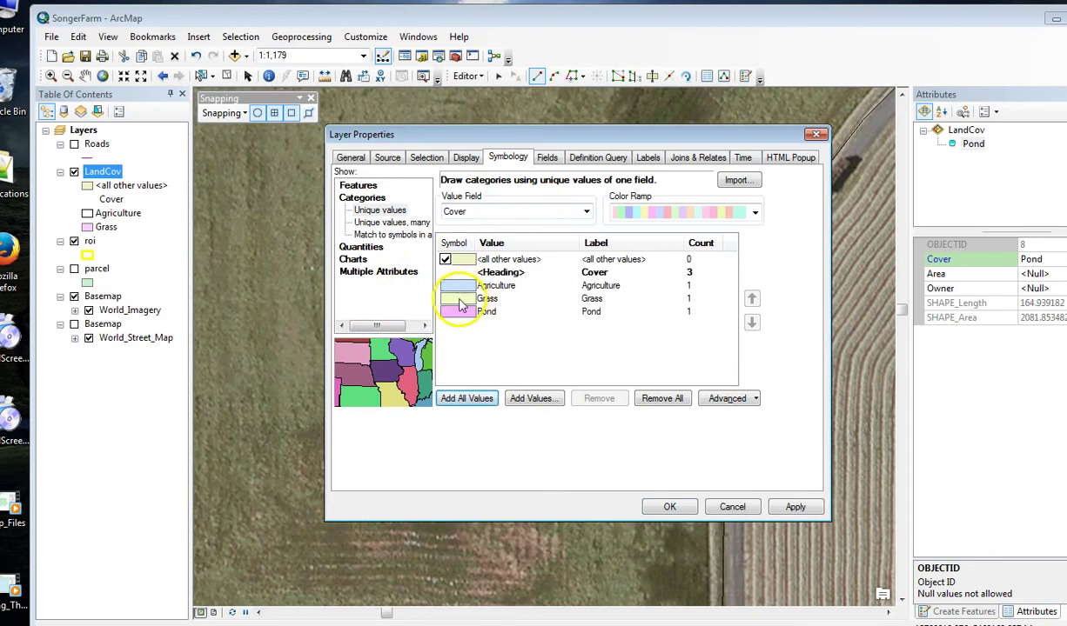
pyautogui.doubleClick(457, 311)
pyautogui.click(433, 296)
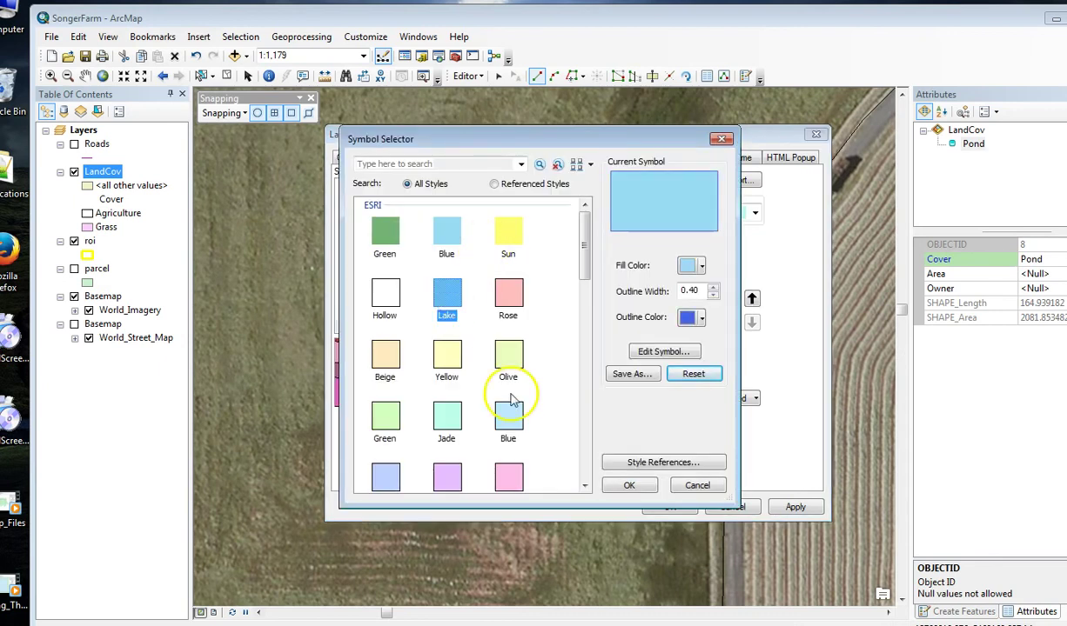
pyautogui.click(628, 484)
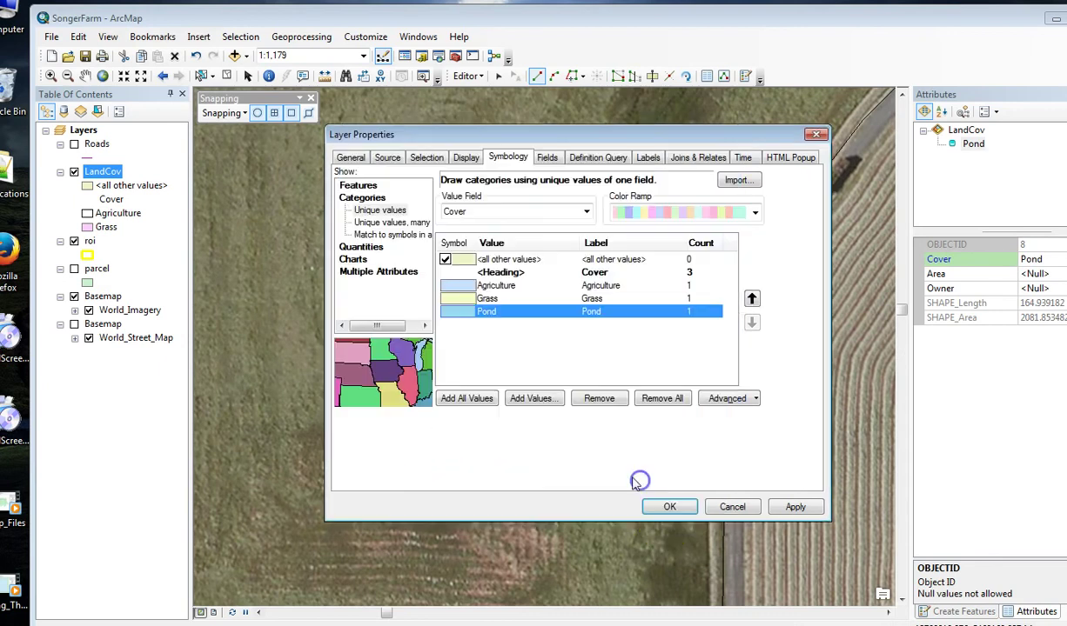
# Give LandCov's Agriculture category the Beige symbol and apply the layer's symbology
pyautogui.doubleClick(450, 286)
pyautogui.click(394, 354)
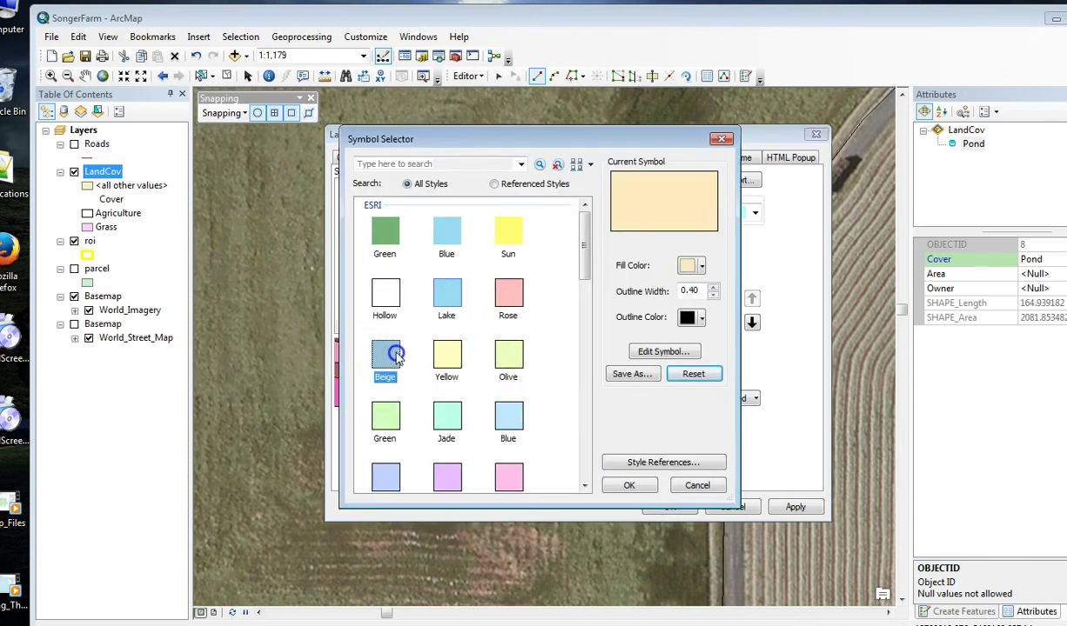
pyautogui.click(630, 485)
pyautogui.click(669, 508)
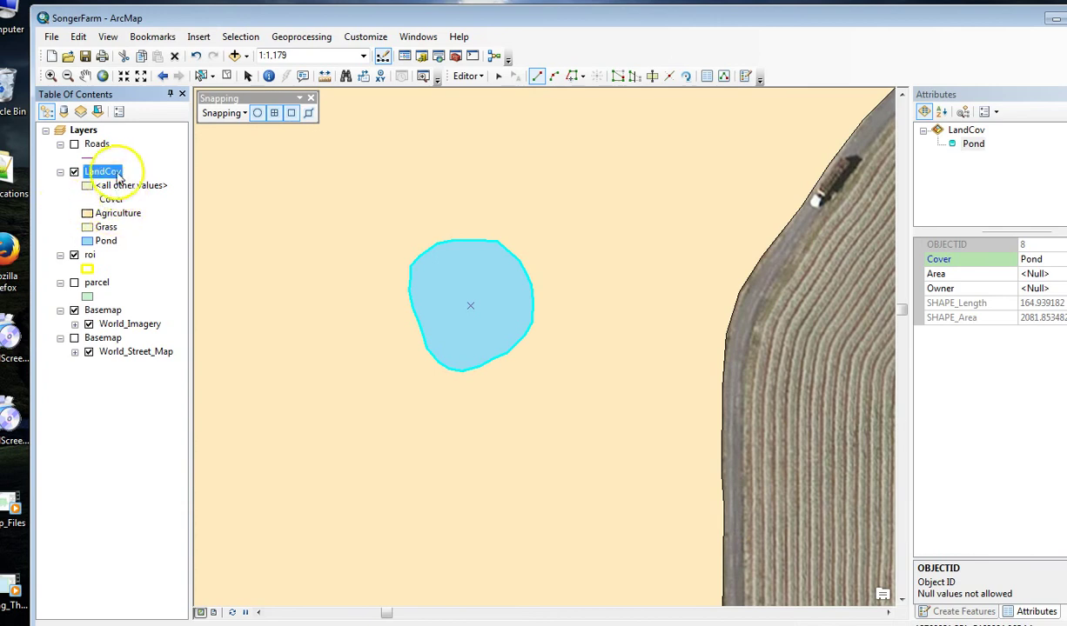
# Return to the farm_scale bookmark, clear the feature selection and save the LandCov edits
pyautogui.click(152, 35)
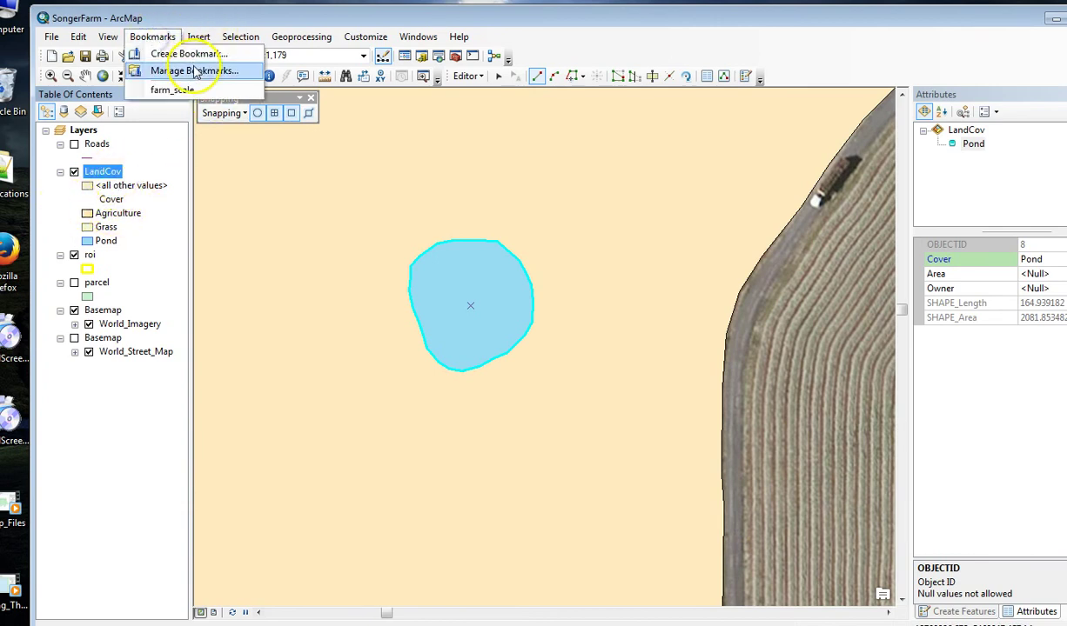
pyautogui.click(172, 91)
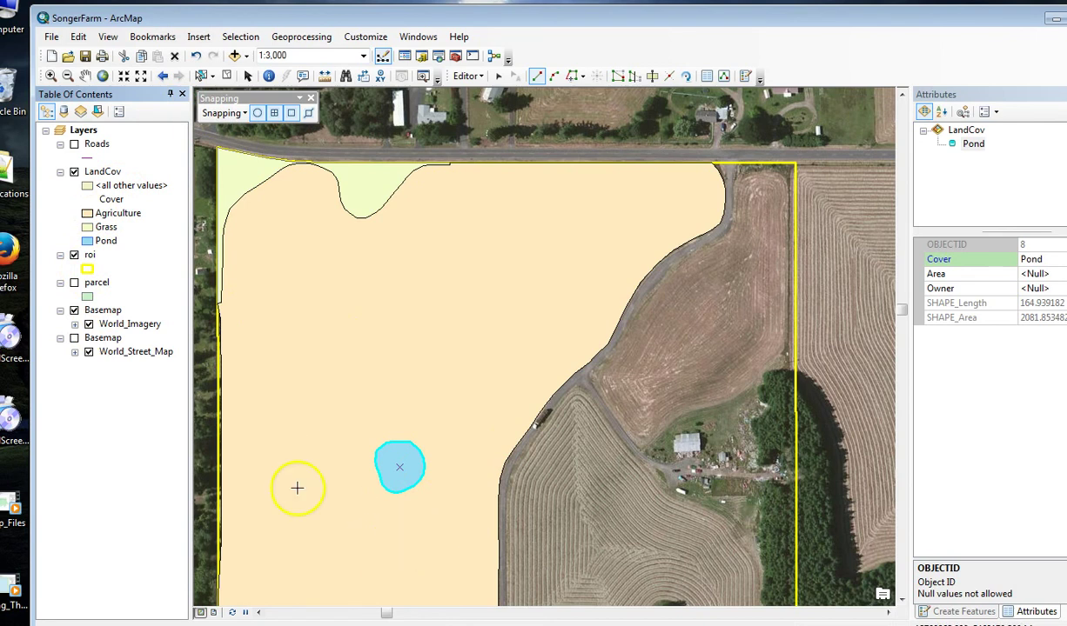
pyautogui.click(228, 76)
pyautogui.click(466, 75)
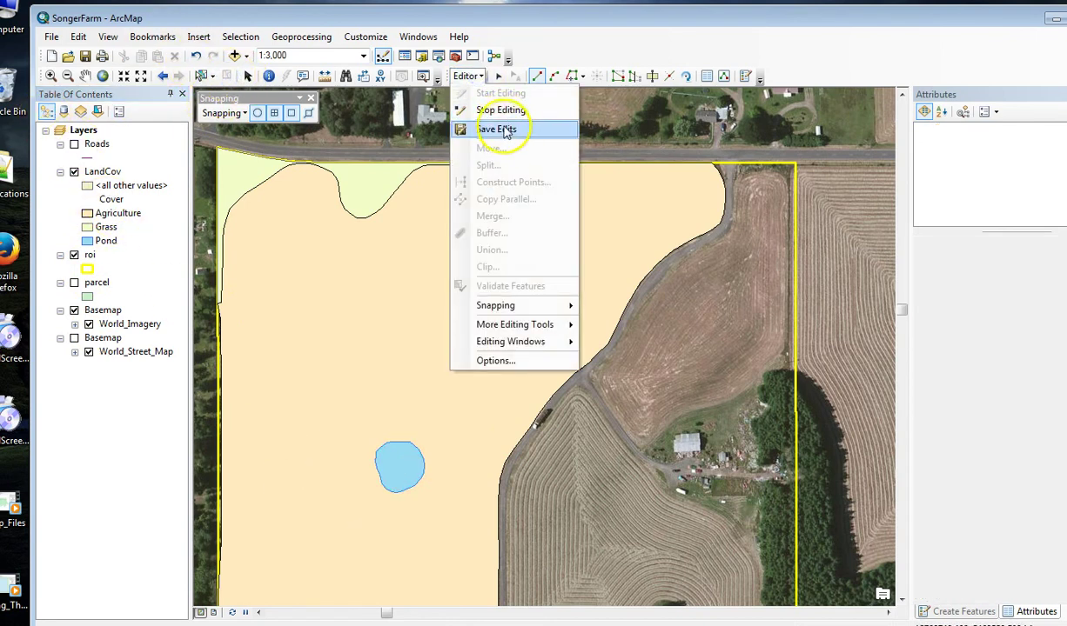
pyautogui.click(505, 130)
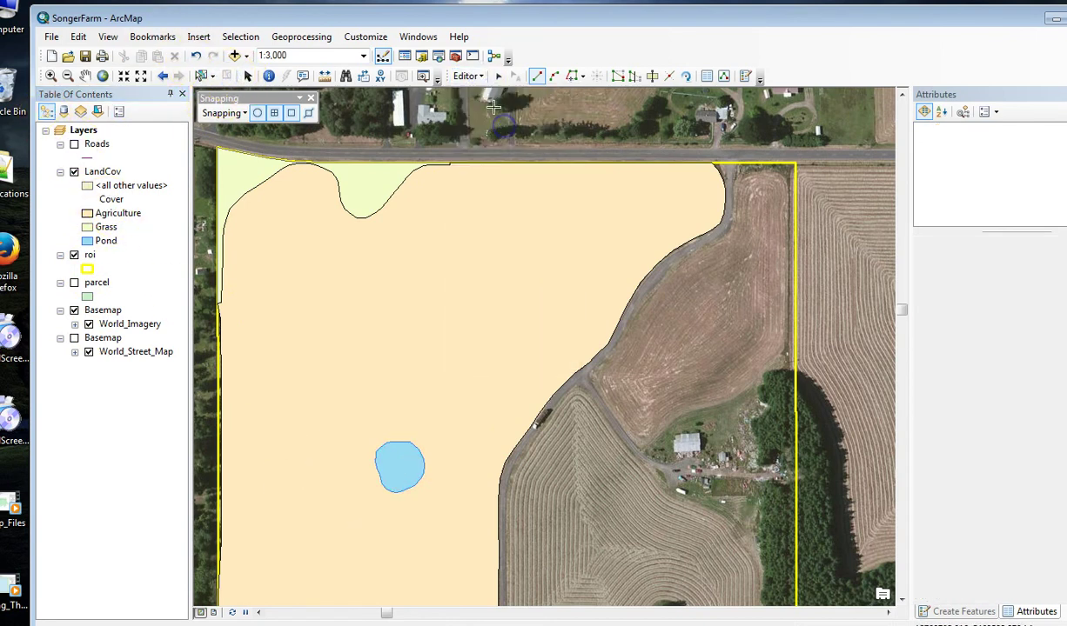
# Inspect the shared boundary between the pond and the Agriculture polygon up close, and return to the farm_scale bookmark
pyautogui.click(52, 77)
pyautogui.moveTo(407, 468); pyautogui.dragTo(408, 469)
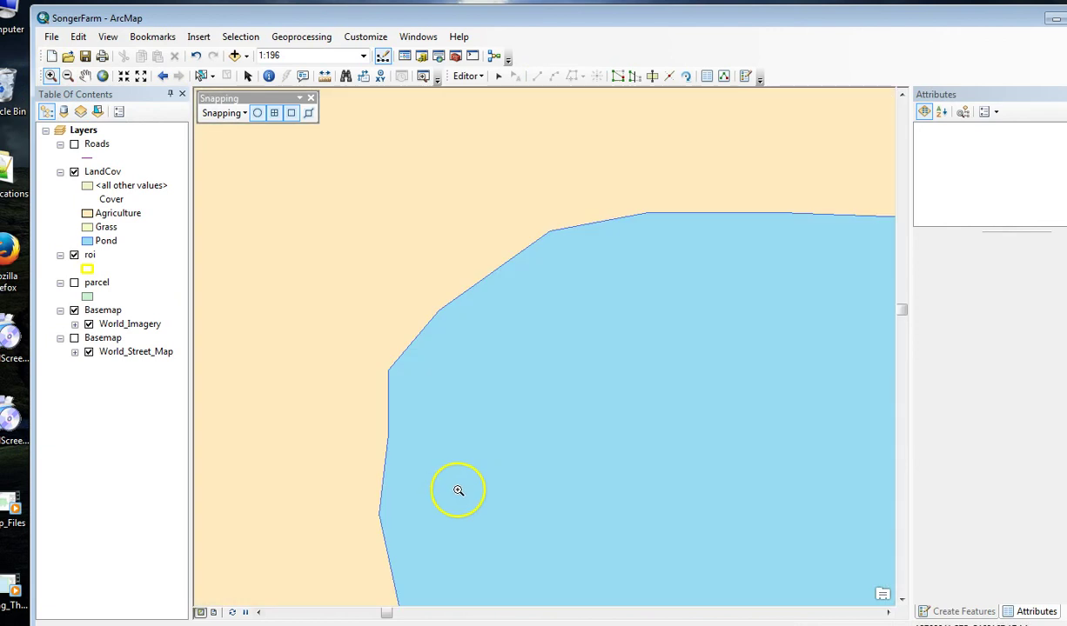
pyautogui.click(449, 307)
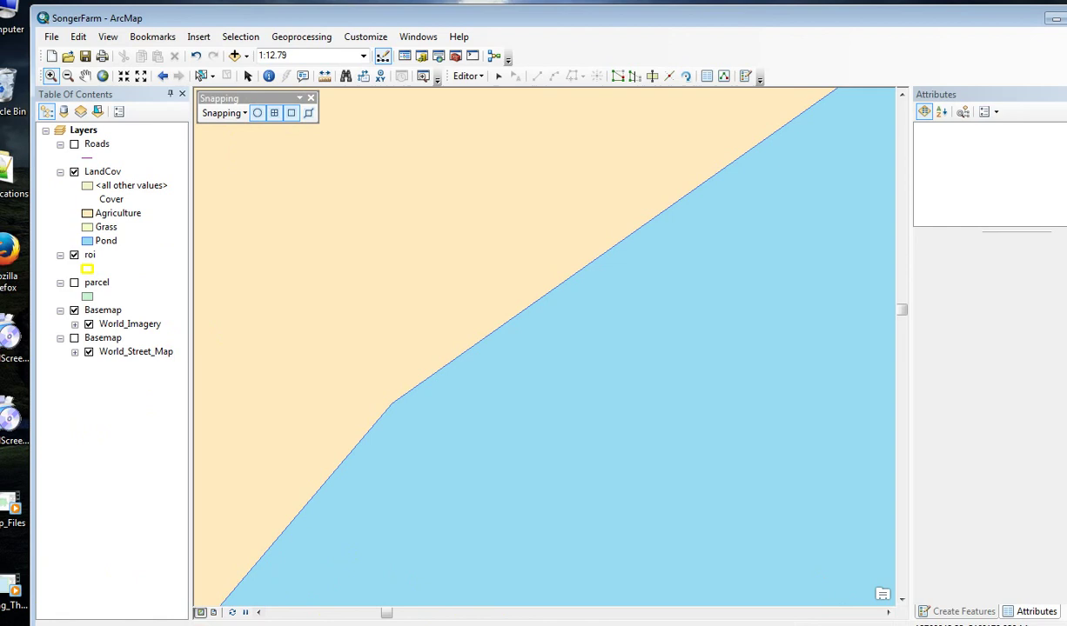
pyautogui.click(150, 36)
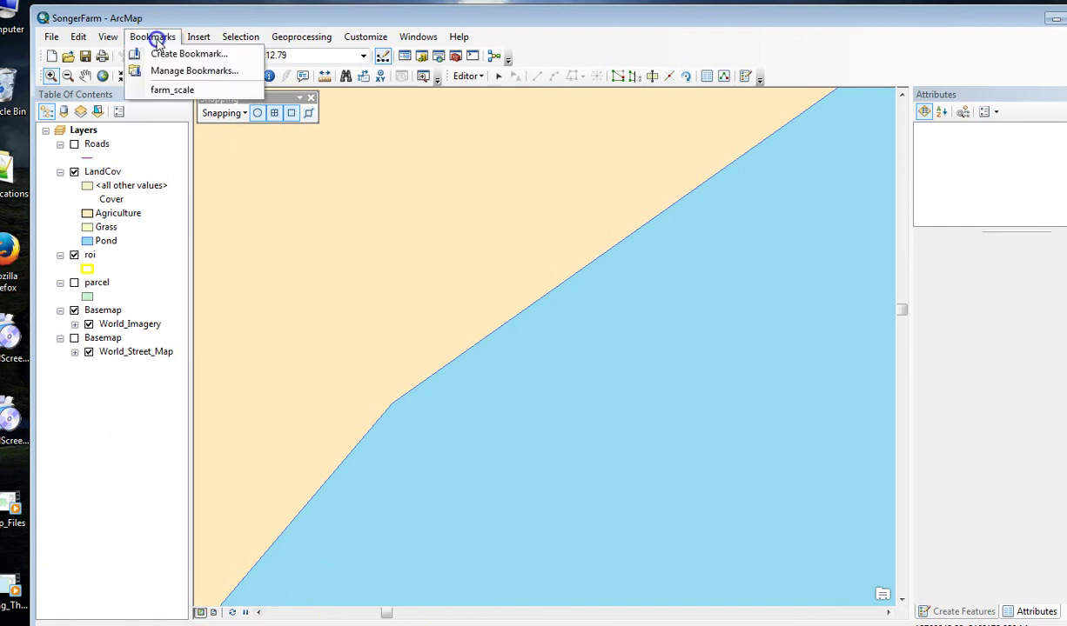
pyautogui.click(170, 93)
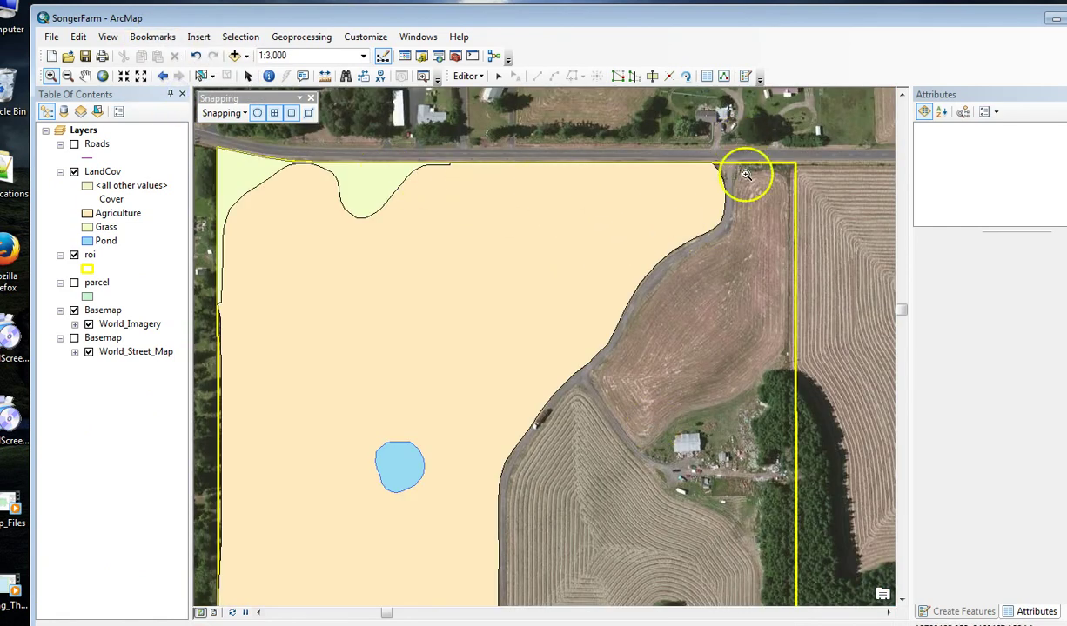